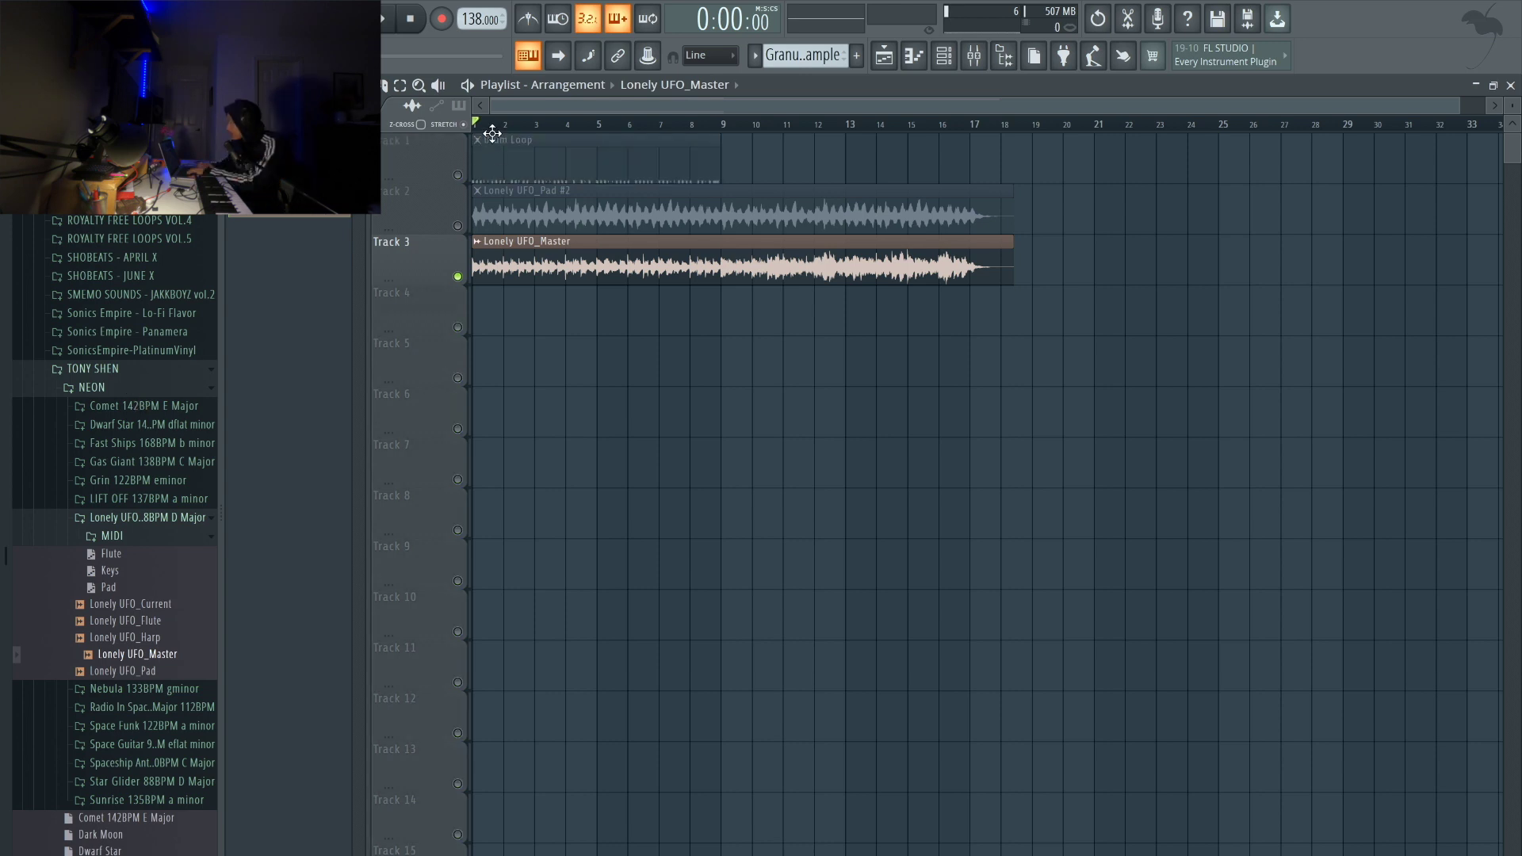
- Play the arrangement, jumping to bars 5 and 7, then stop
key(space)
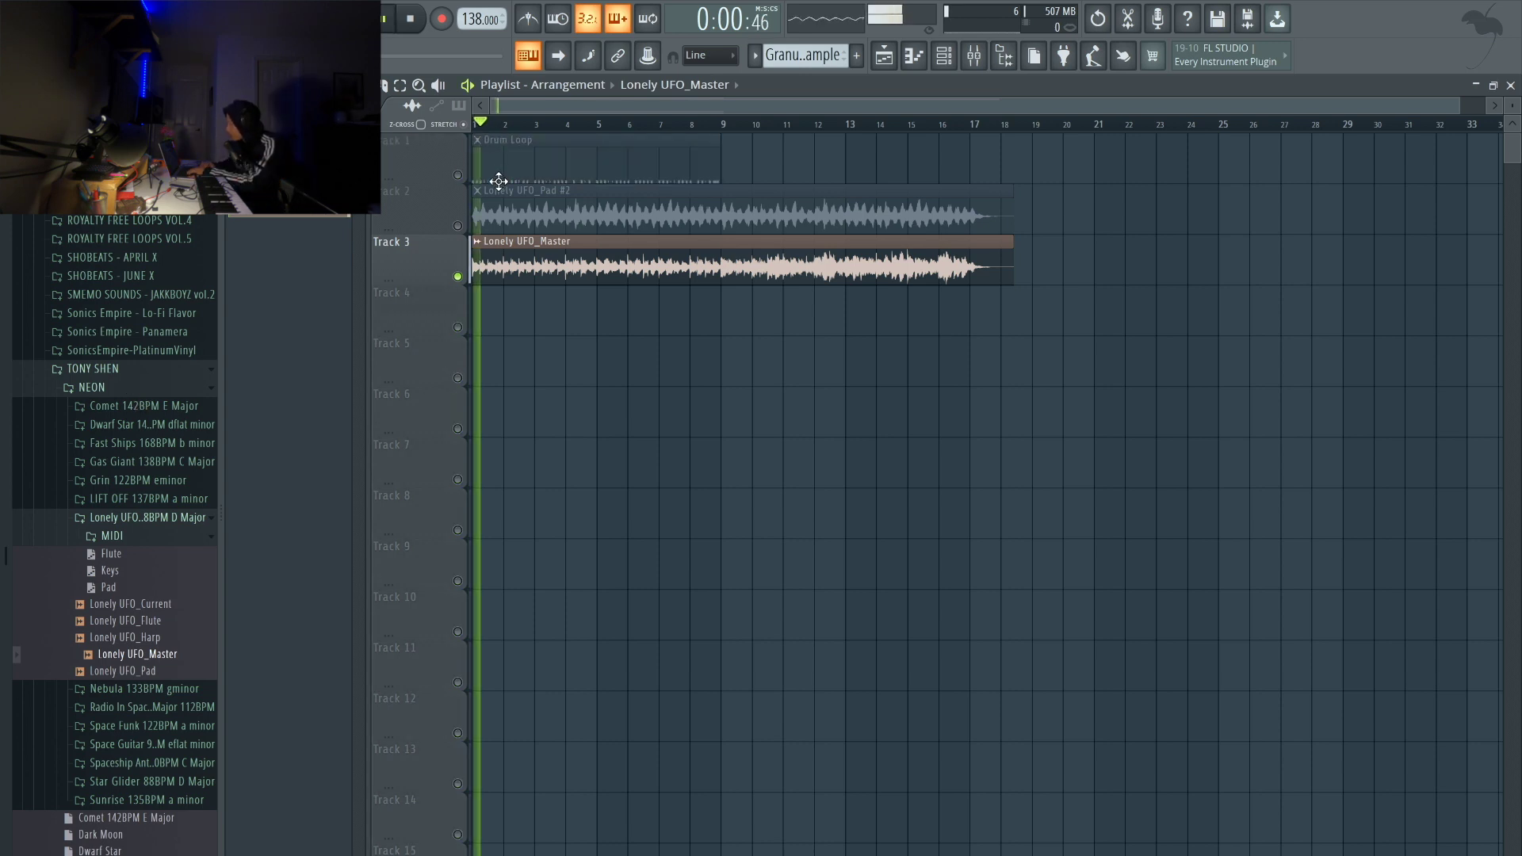
scroll(504, 300, up, 4)
scroll(502, 301, down, 4)
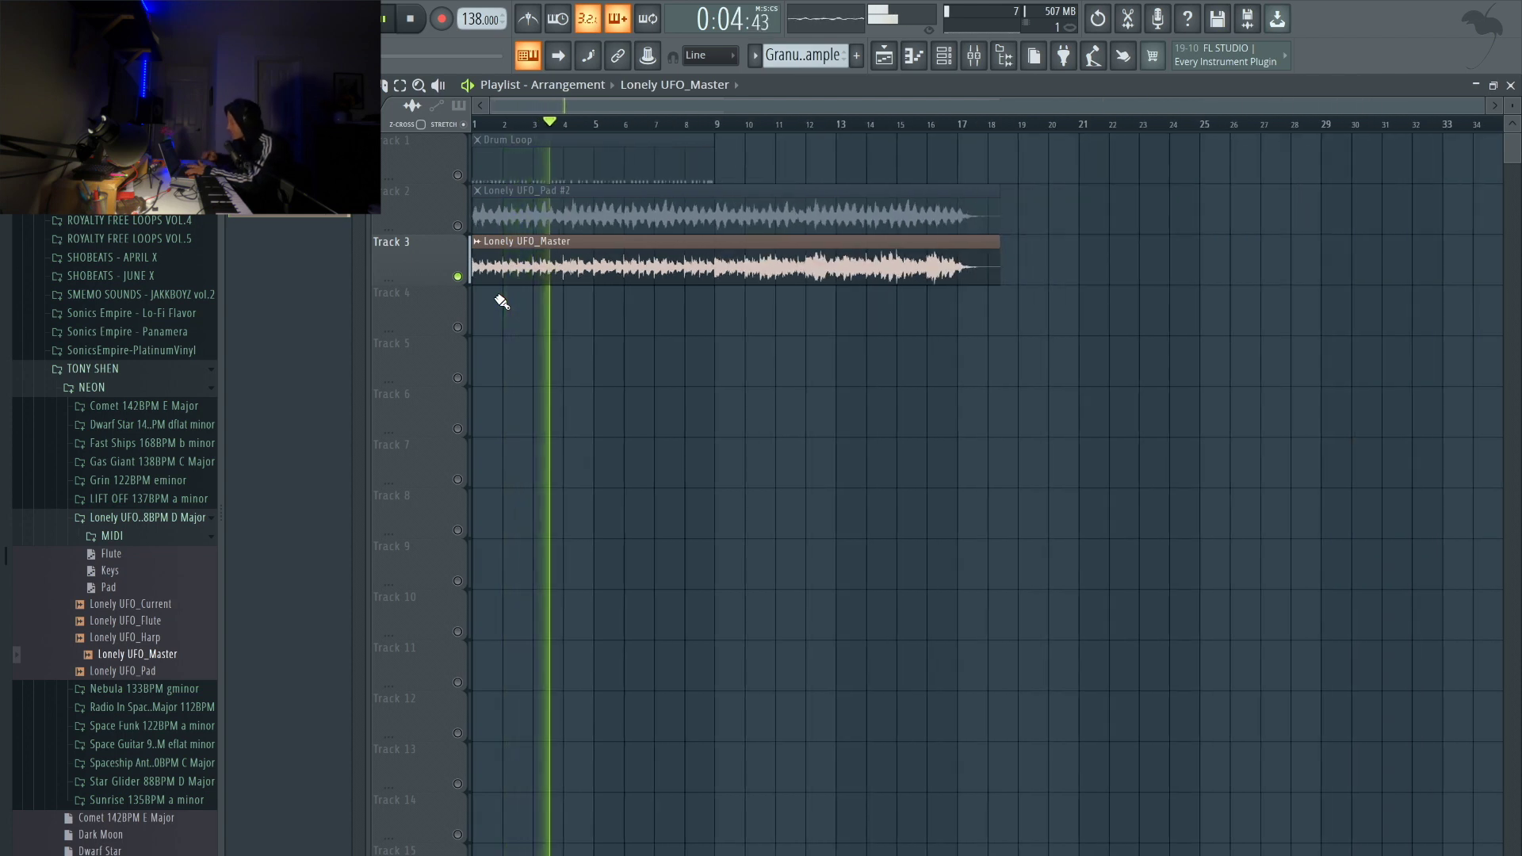
click(596, 124)
click(656, 124)
key(space)
- Solo the pad on track 2 and delete the Lonely UFO_Master clip from track 3
right_click(458, 225)
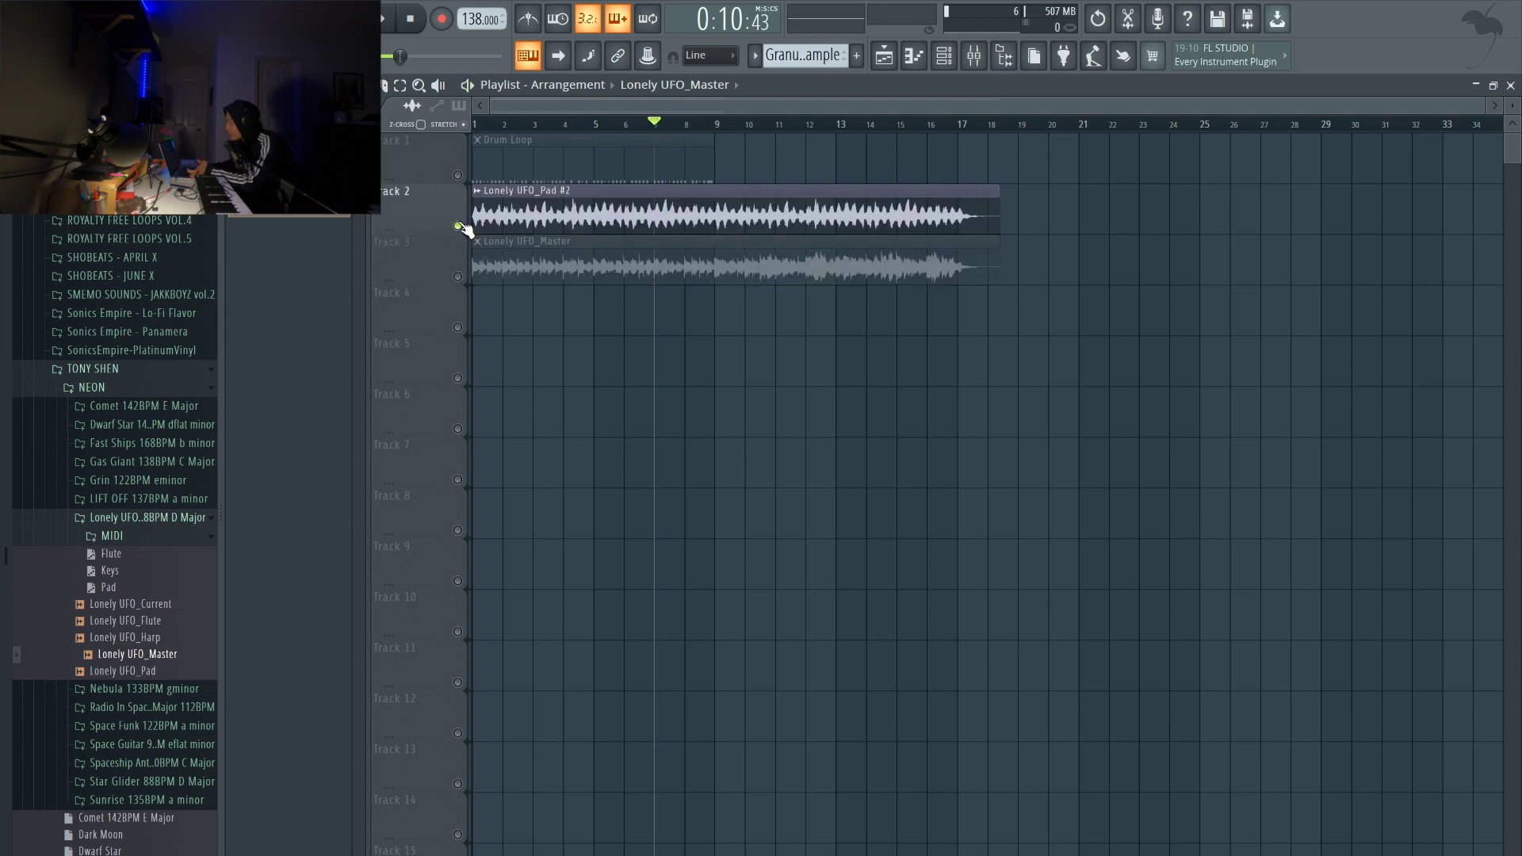
drag(510, 124, 422, 127)
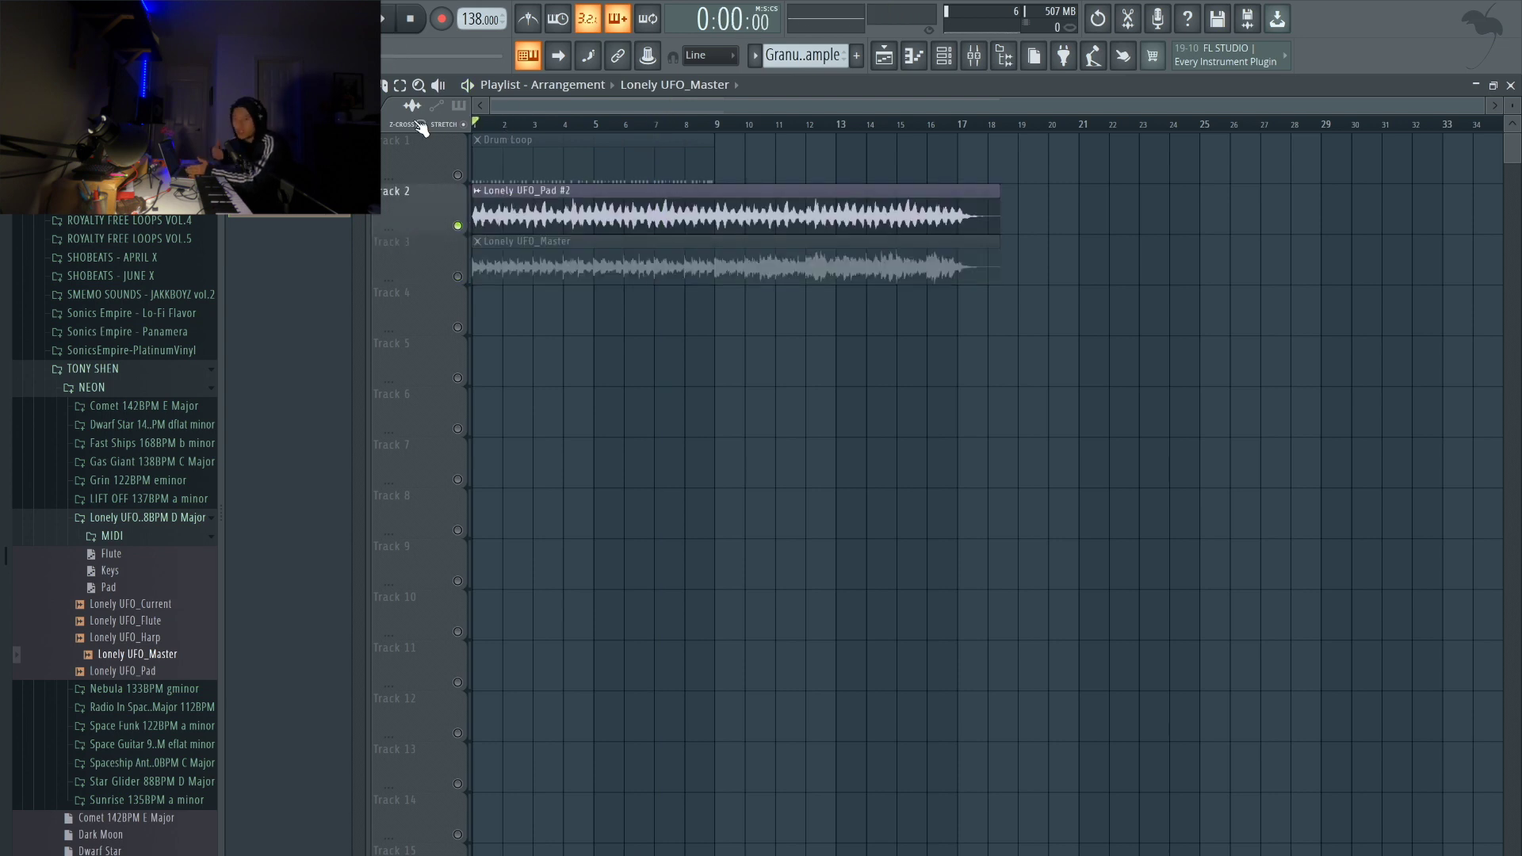
key(space)
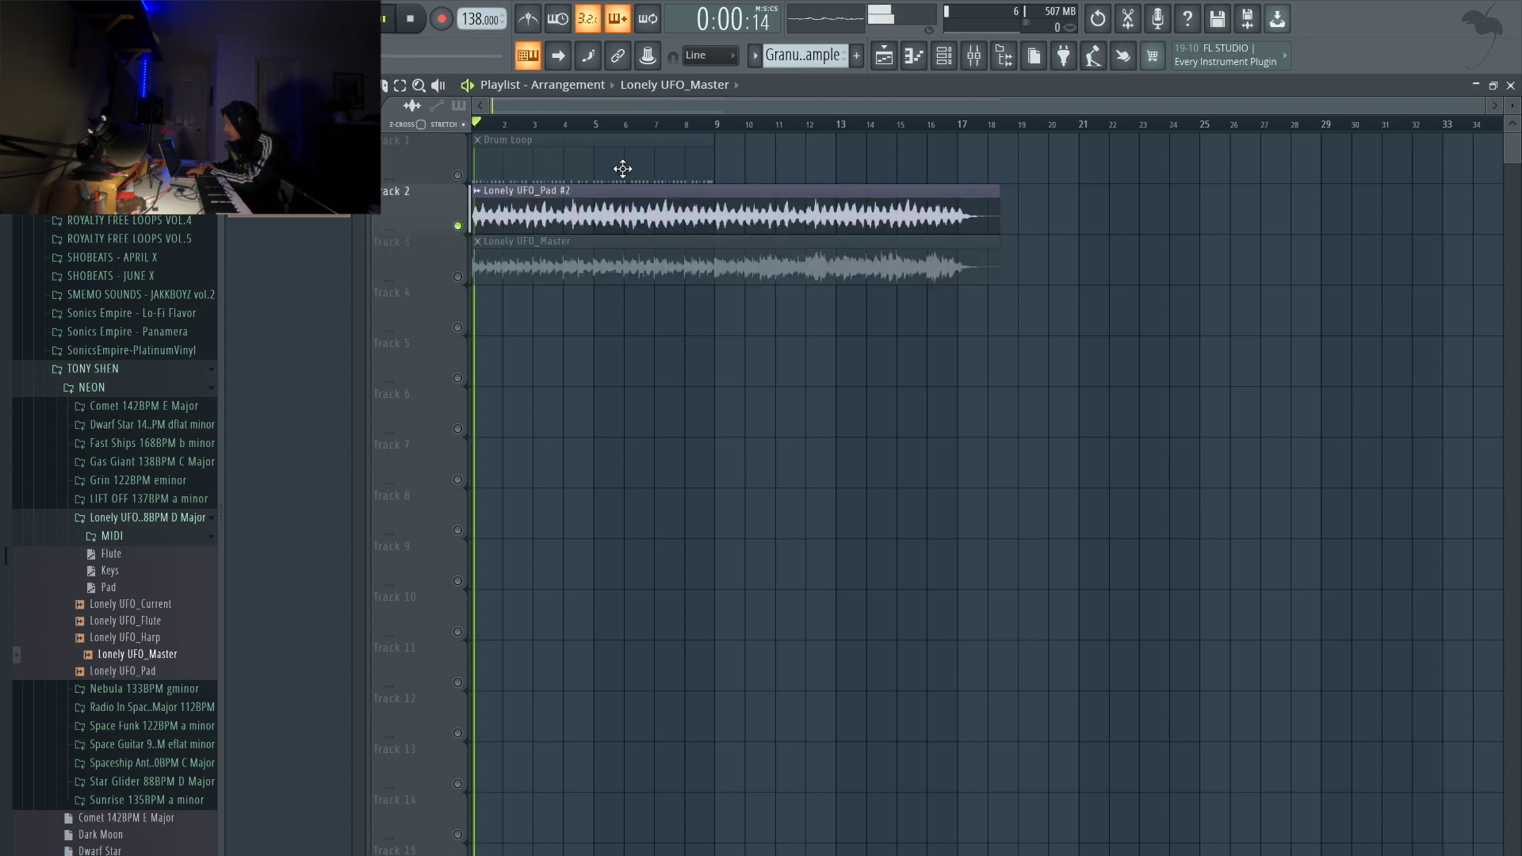
right_click(527, 247)
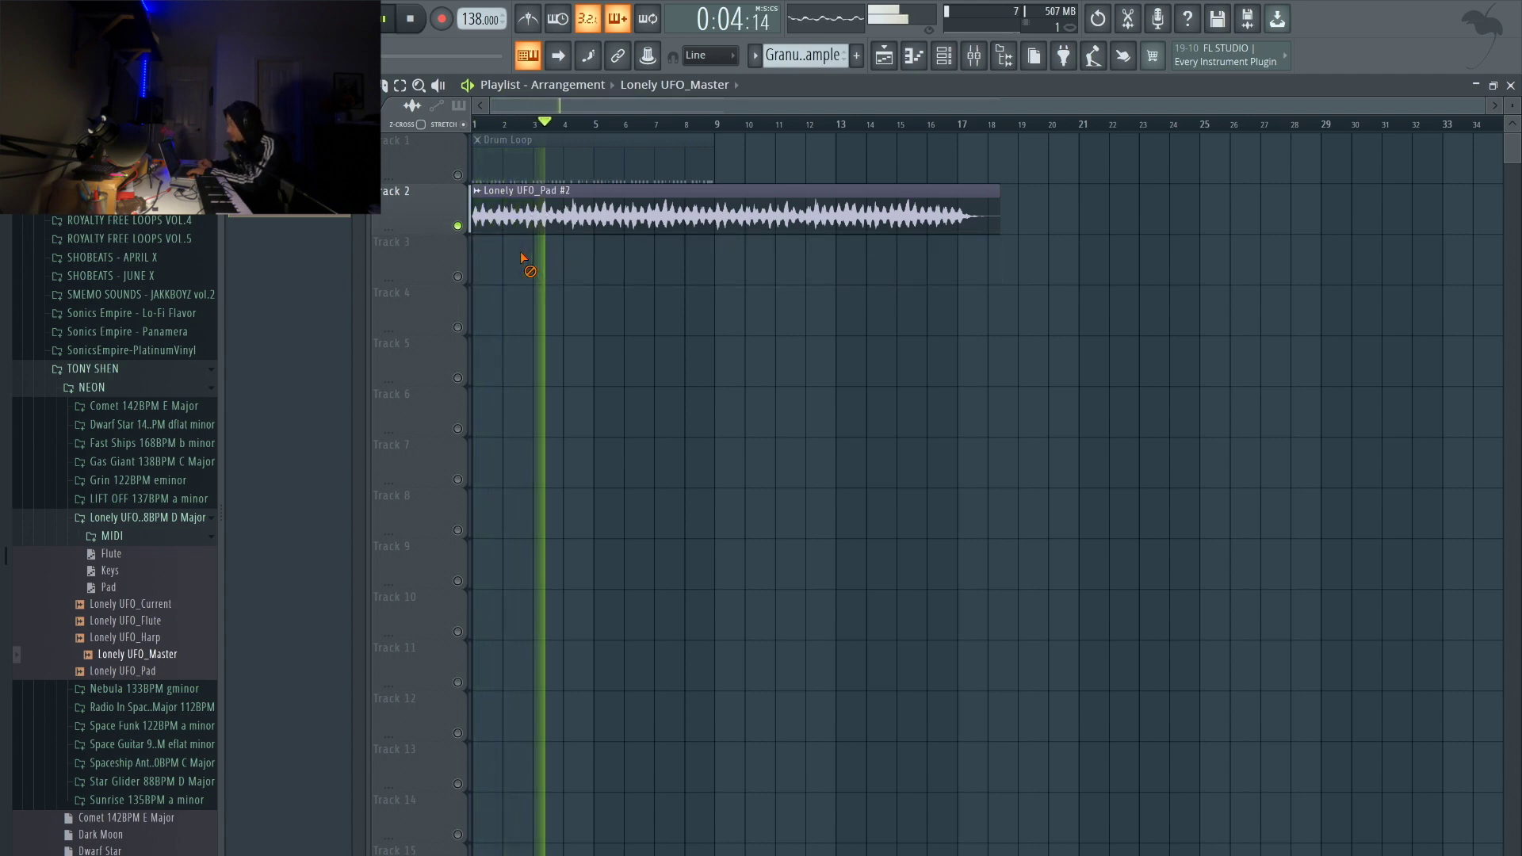
key(space)
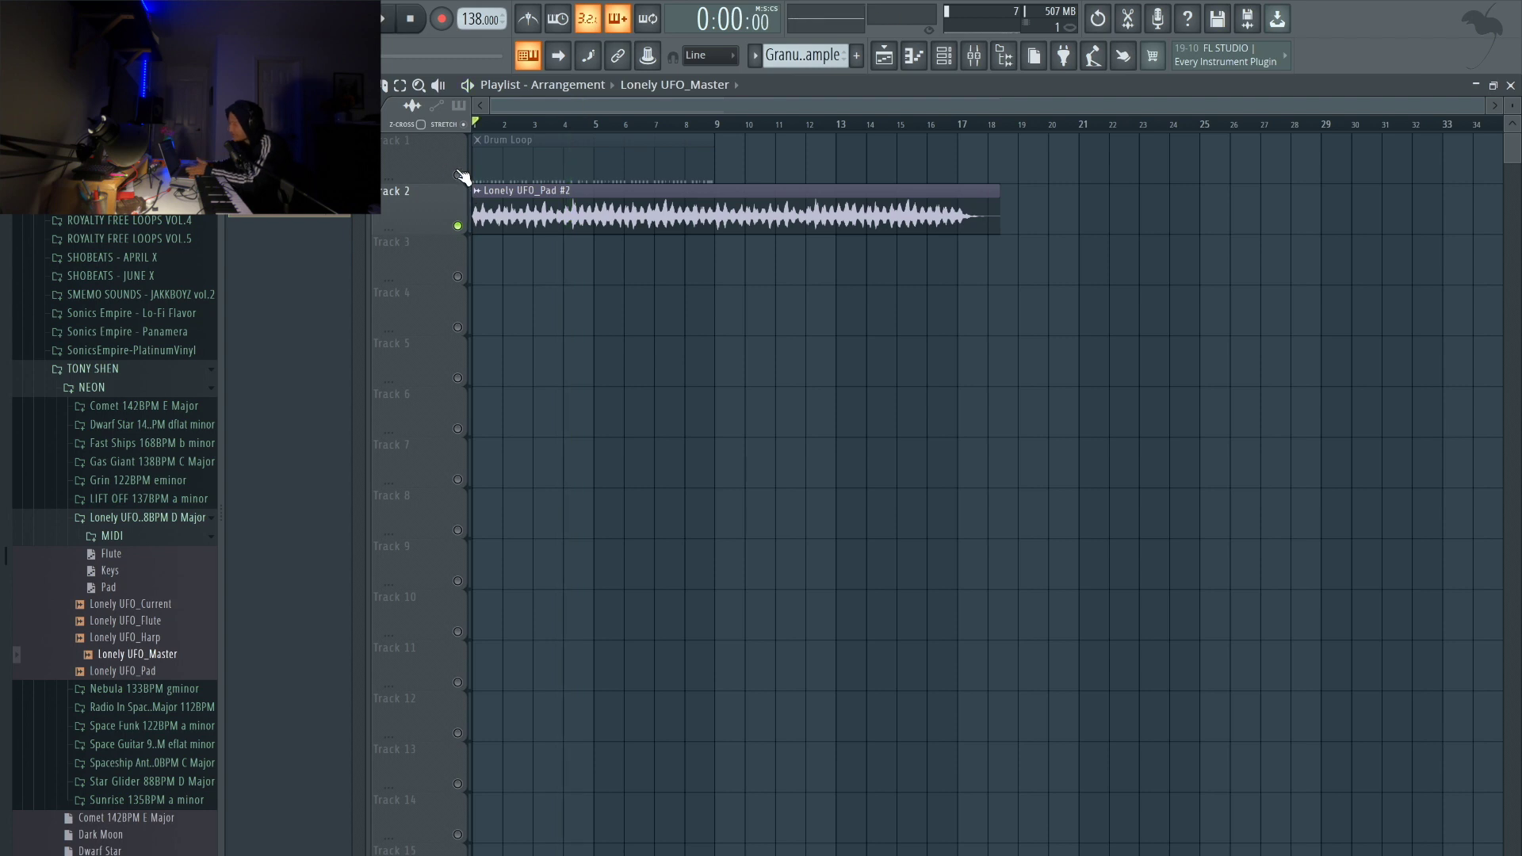
- Unmute the Drum Loop on track 1, hear it with the pad, and show the channel rack
click(458, 174)
key(space)
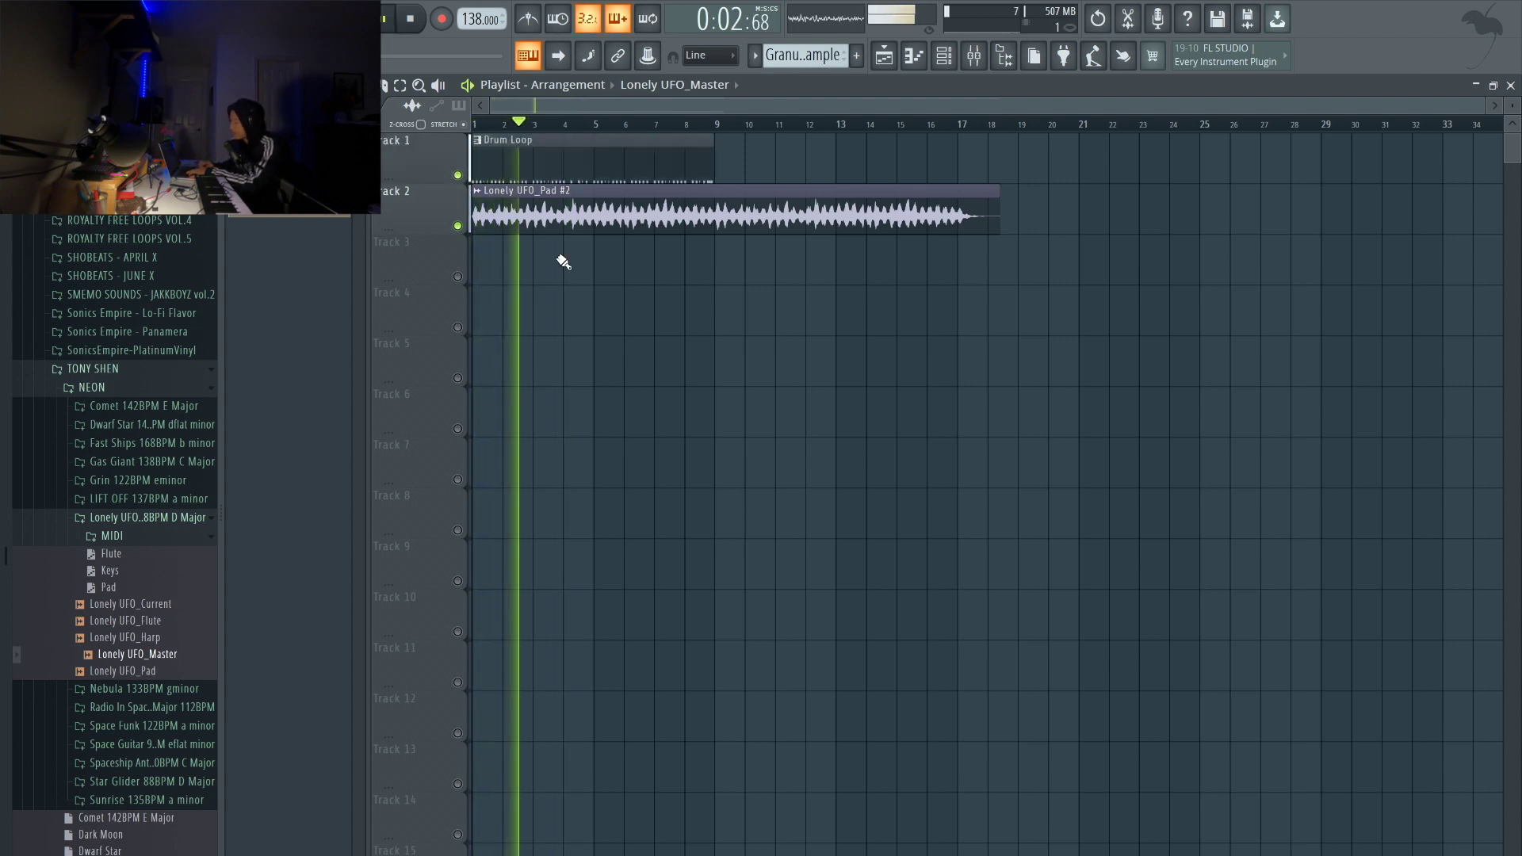
key(space)
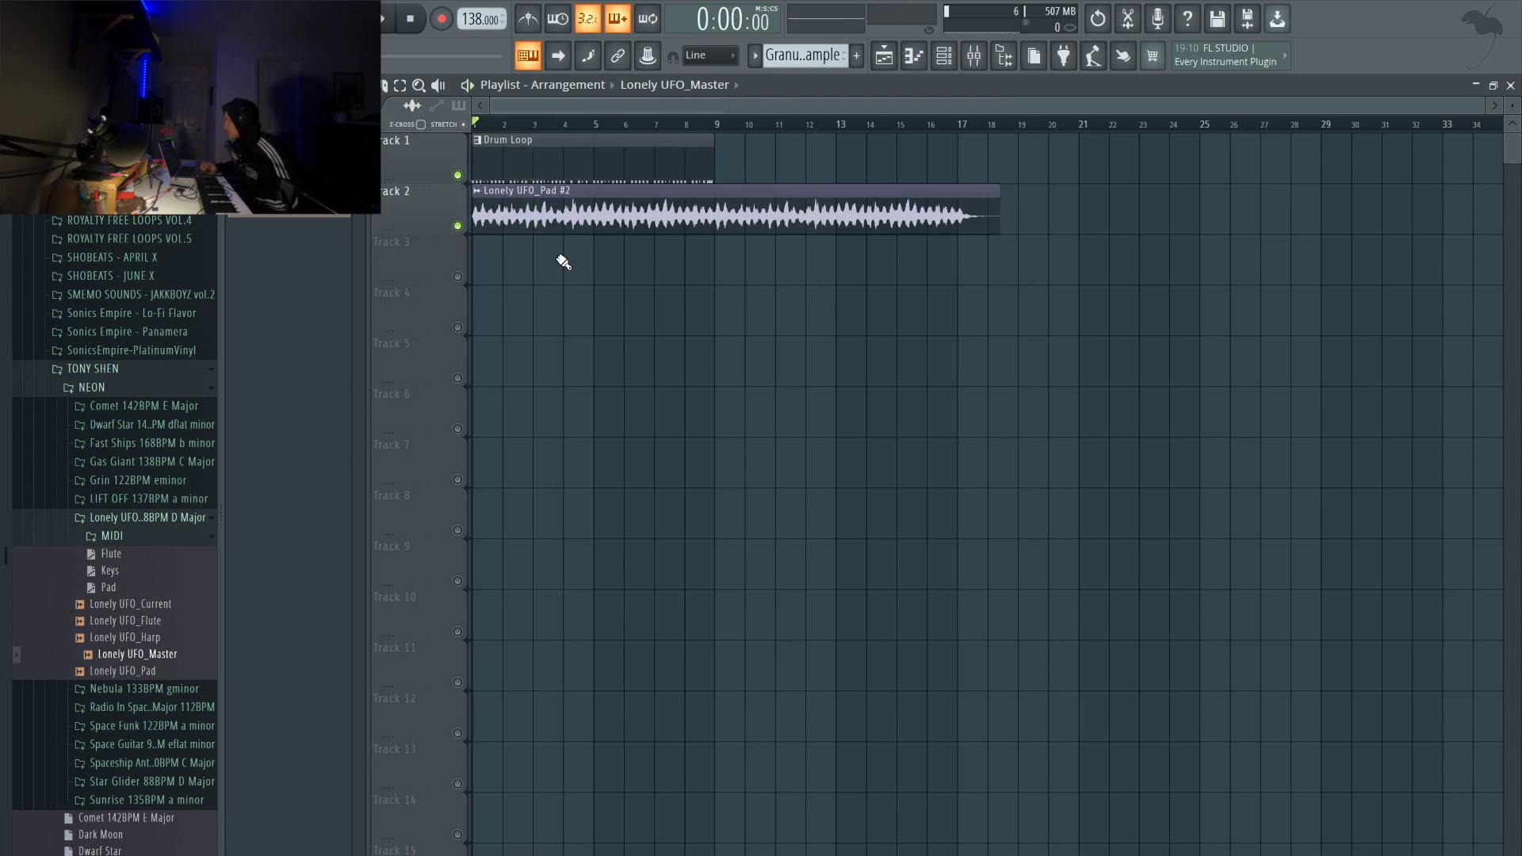
click(945, 56)
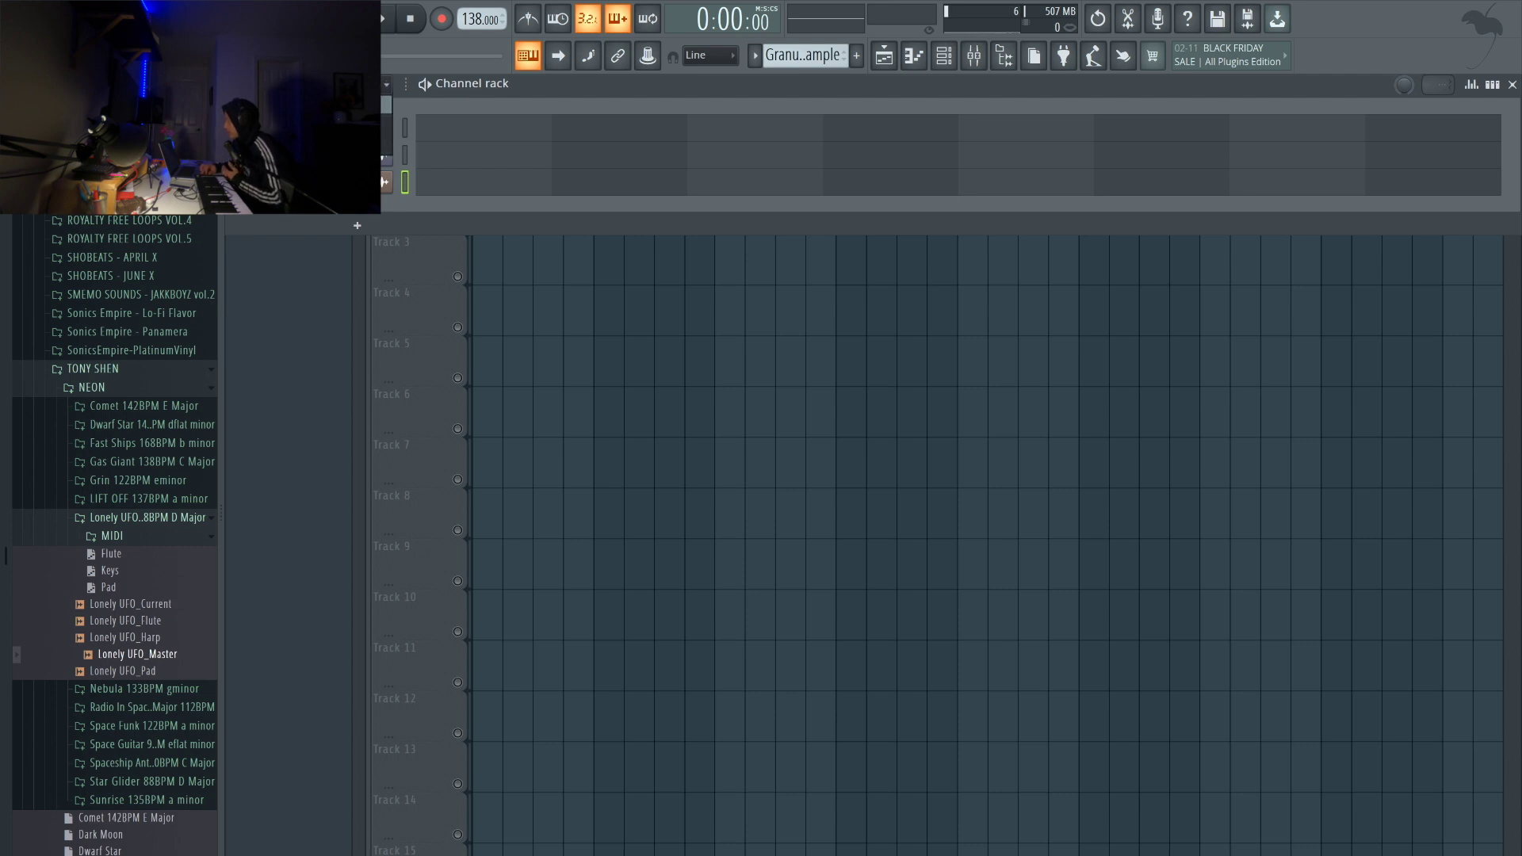
- Enlarge the channel rack, add a Fruity Granulizer channel, and move its window aside
click(382, 192)
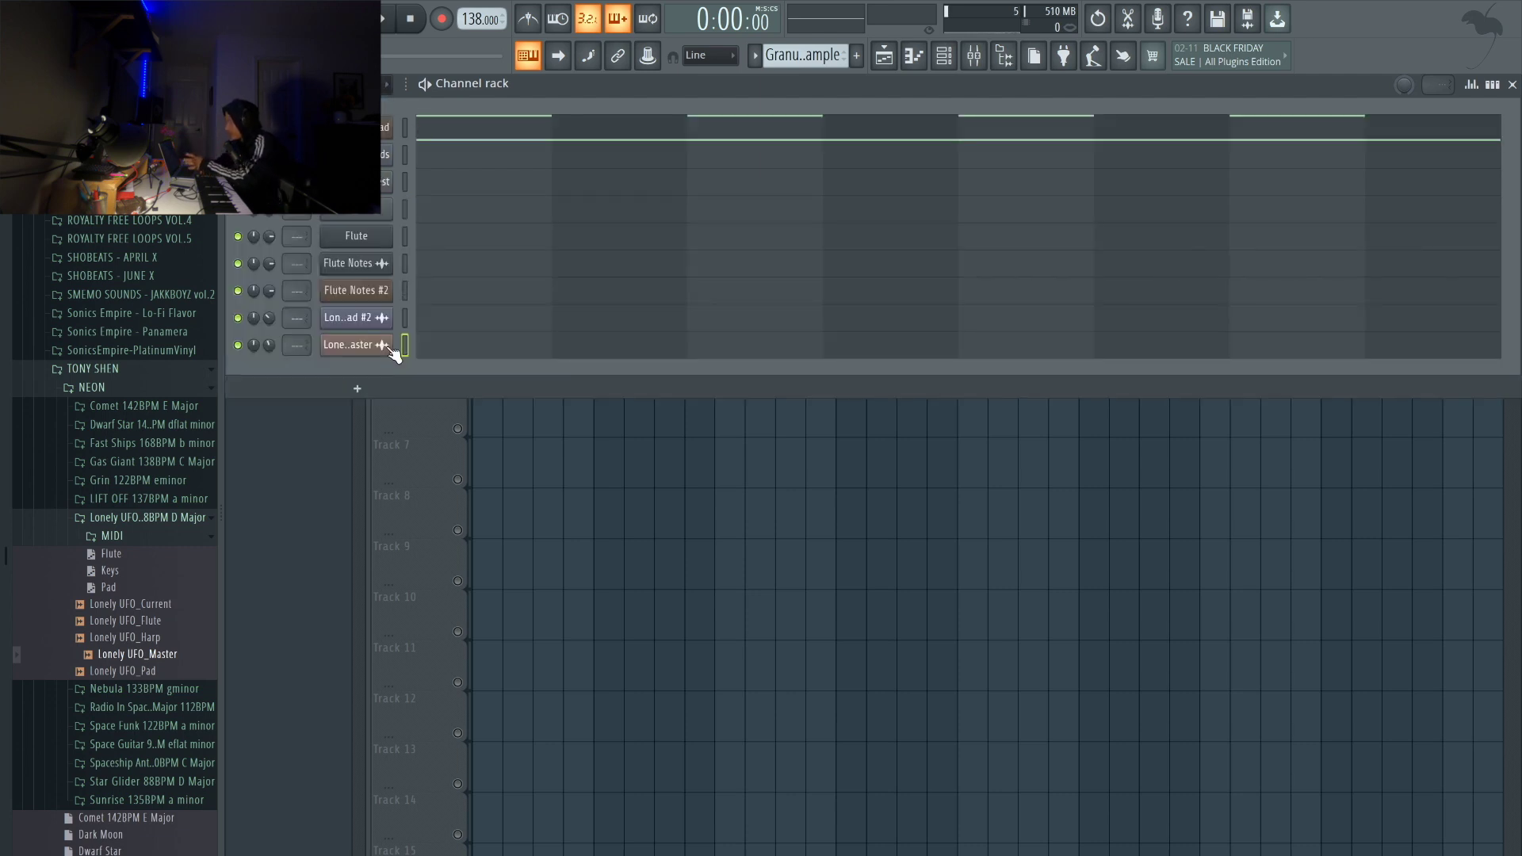
click(367, 386)
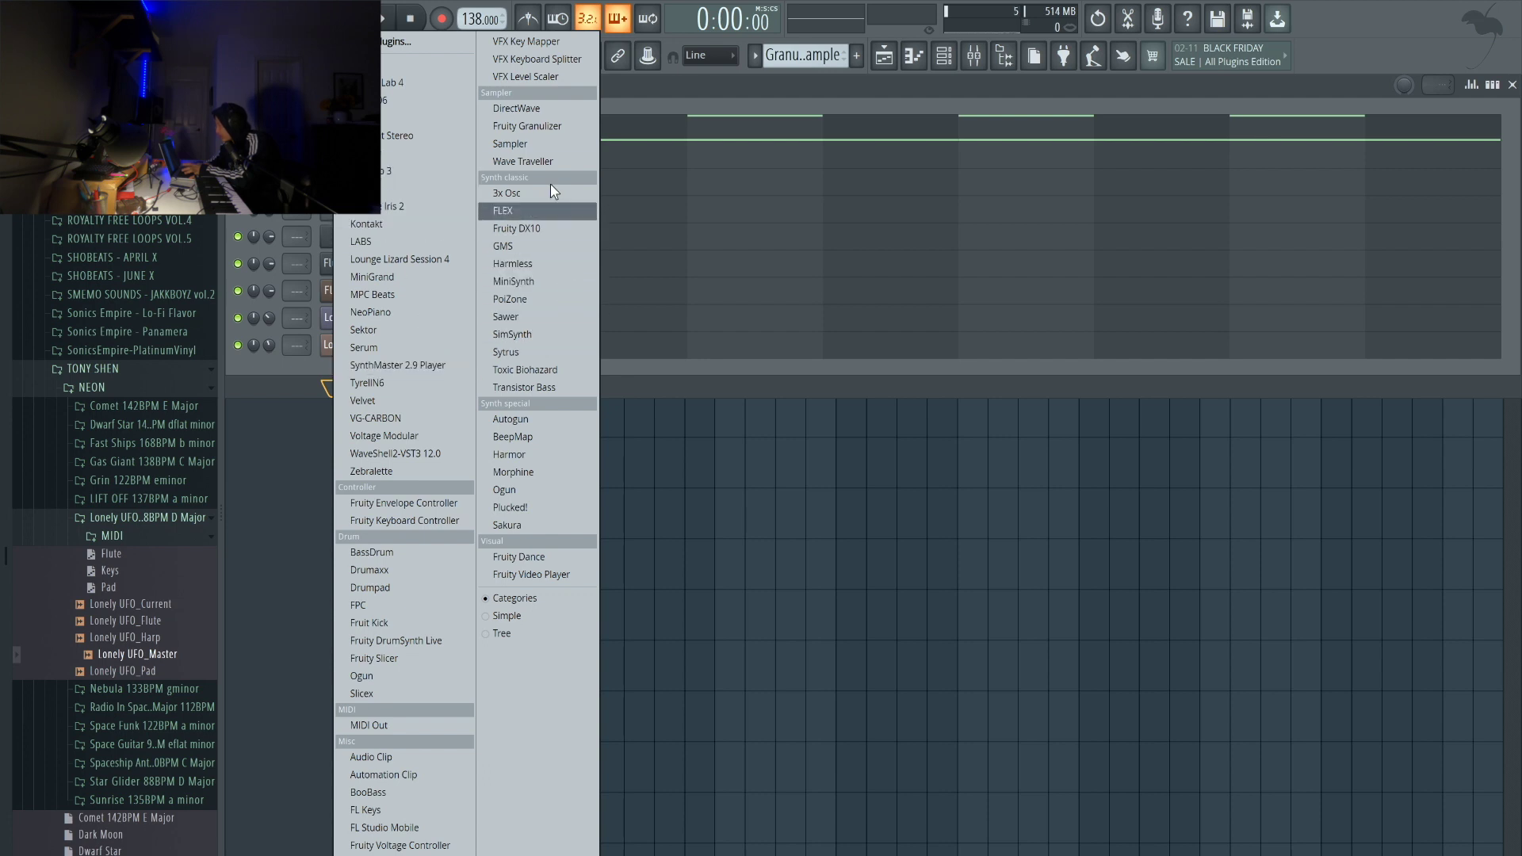
click(527, 127)
drag(499, 287, 659, 132)
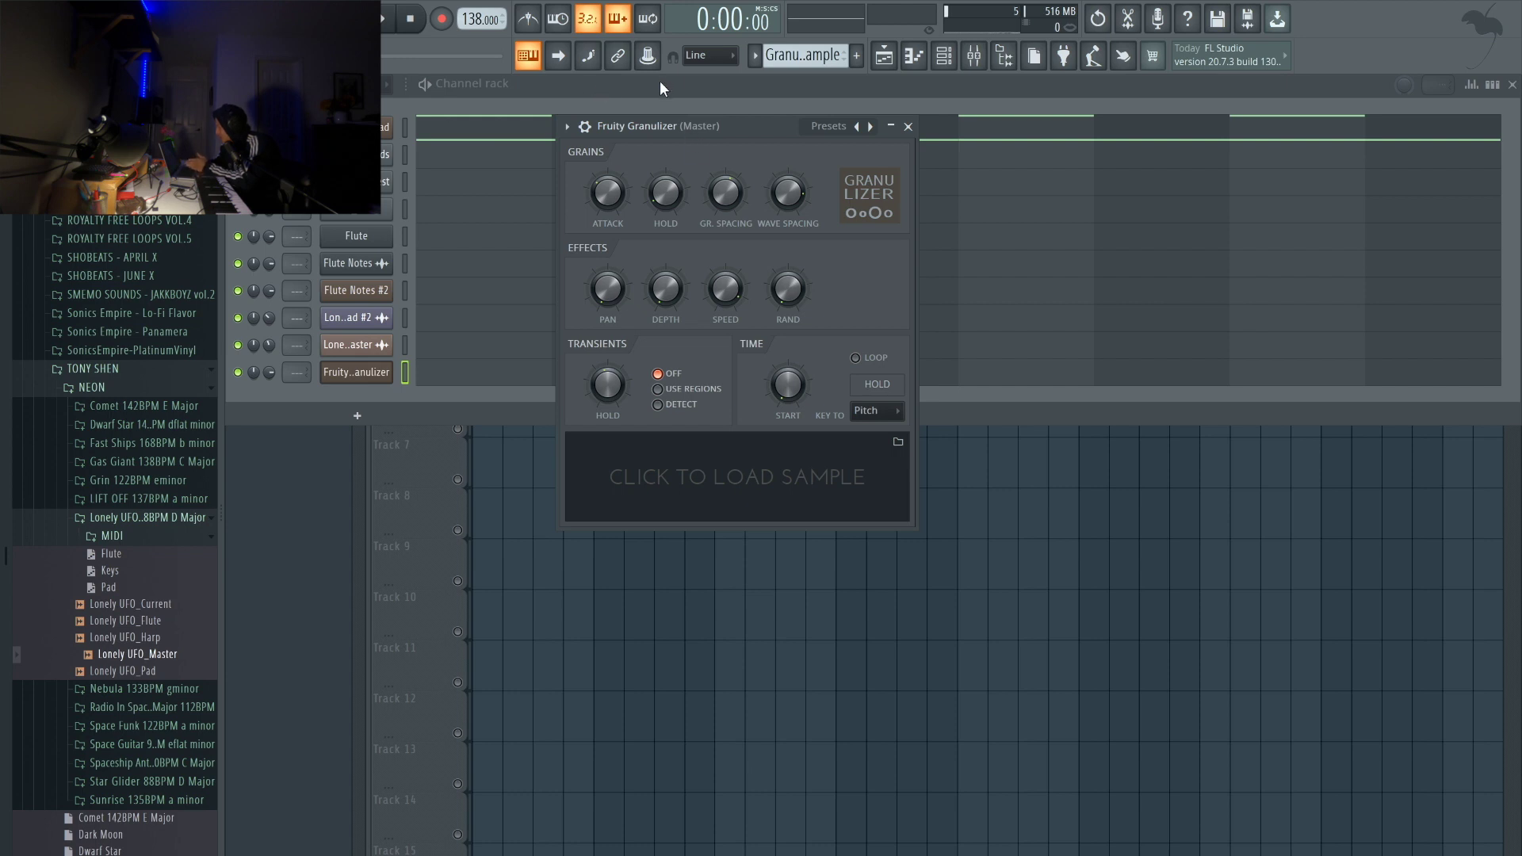
- Drag the Lonely UFO_Pad #2 sample into the Granulizer, creating the Lonely UFO_Pad #3 channel
right_click(363, 317)
click(349, 315)
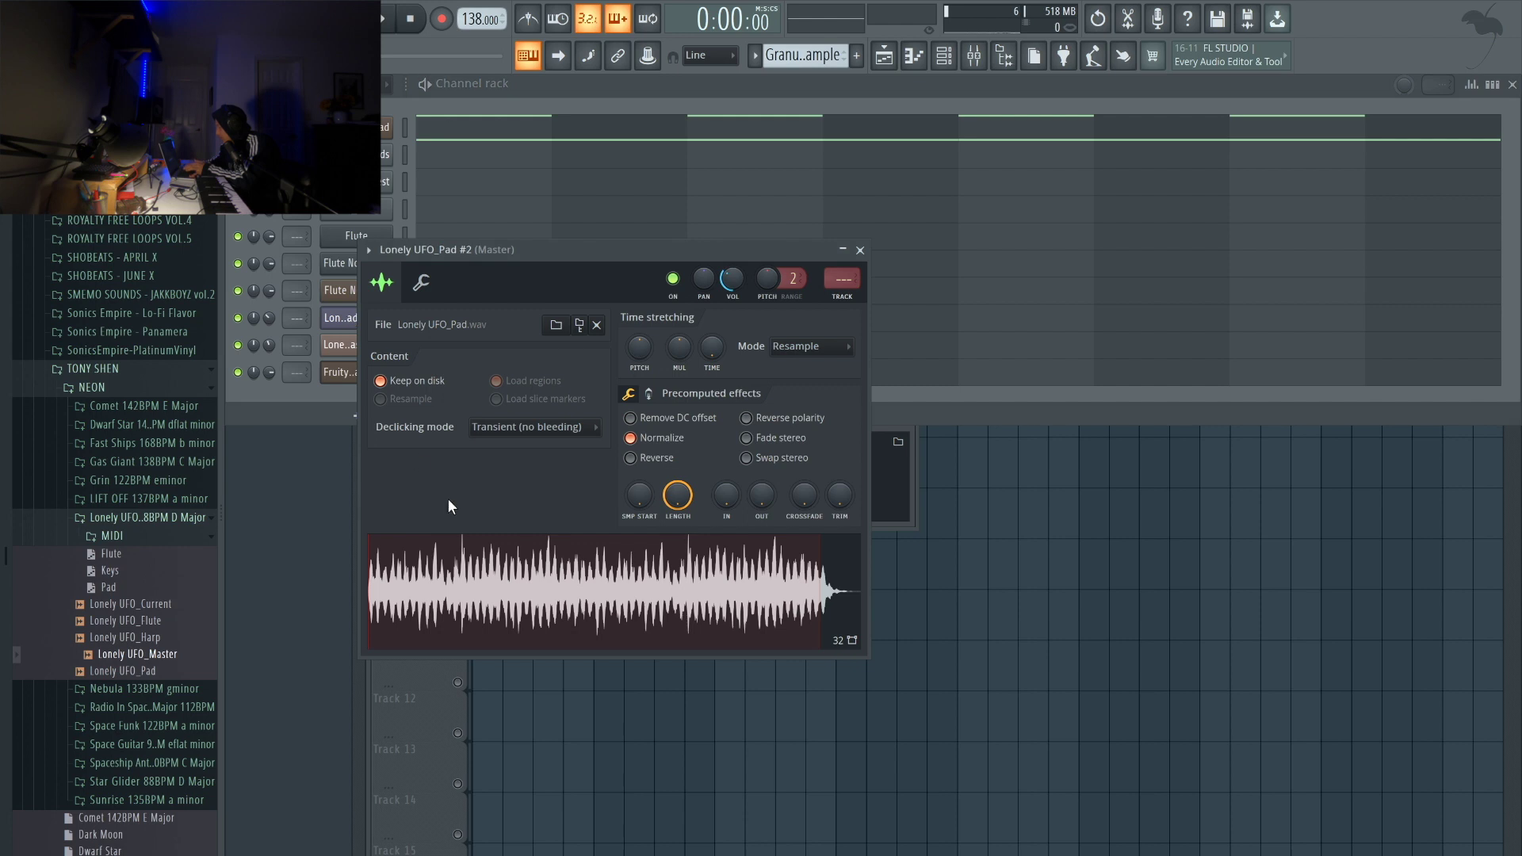
click(860, 250)
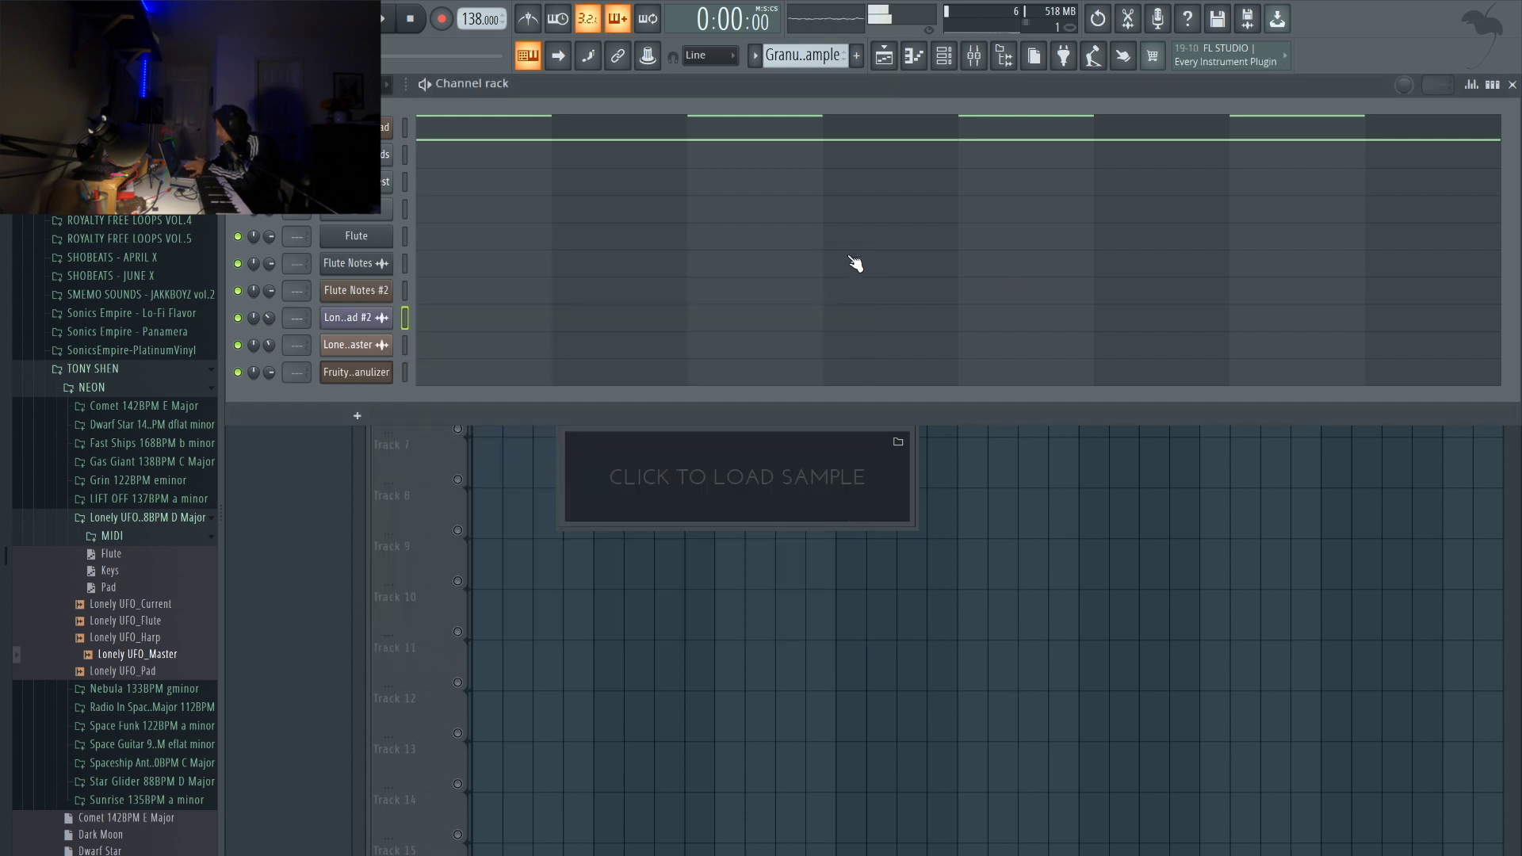
click(661, 413)
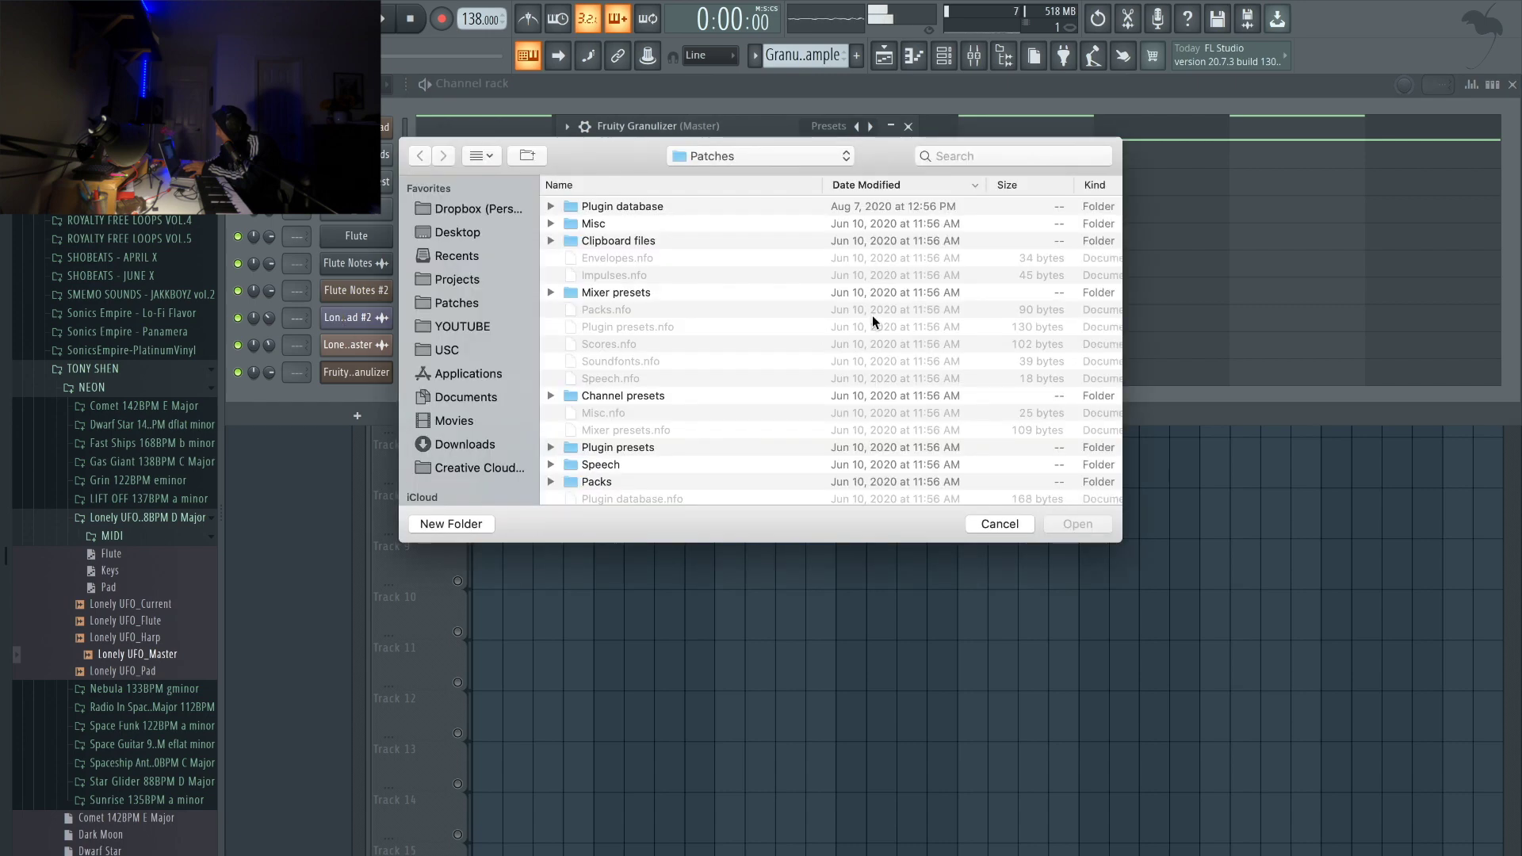
click(1002, 521)
click(372, 317)
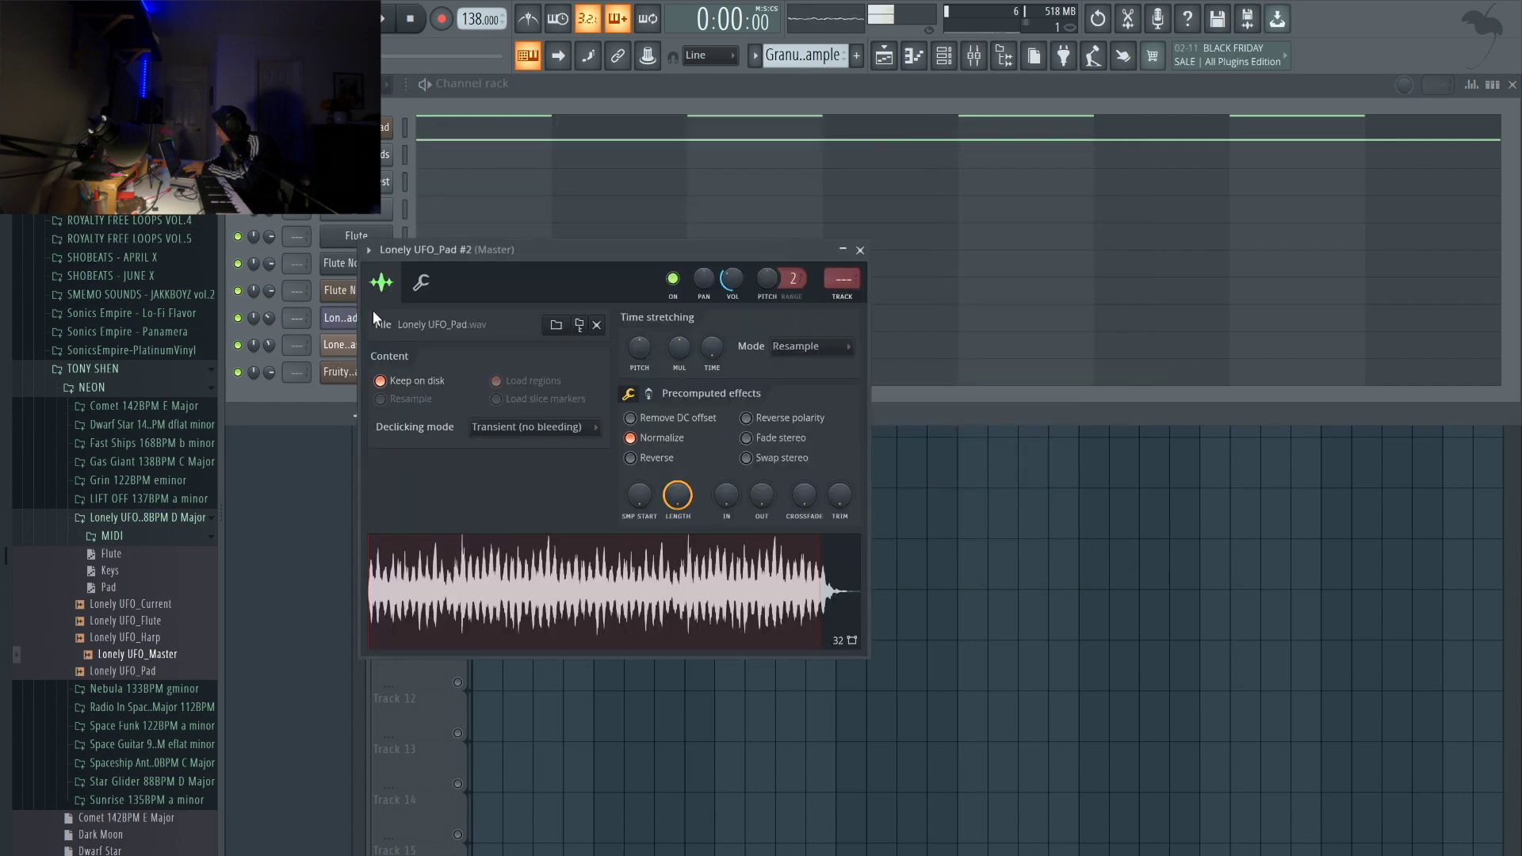
drag(601, 246, 943, 172)
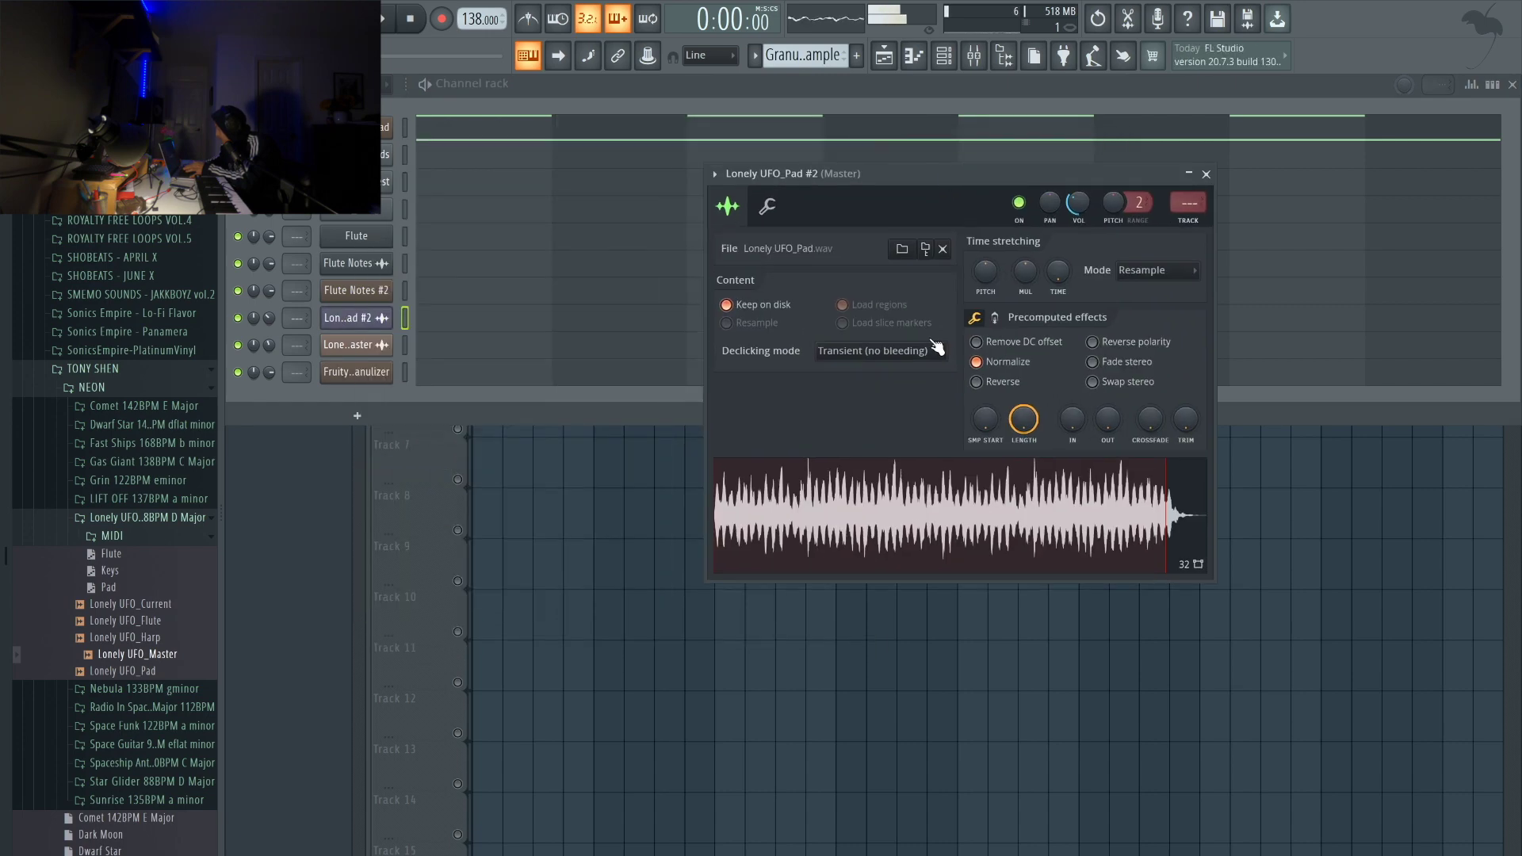
drag(907, 520, 345, 368)
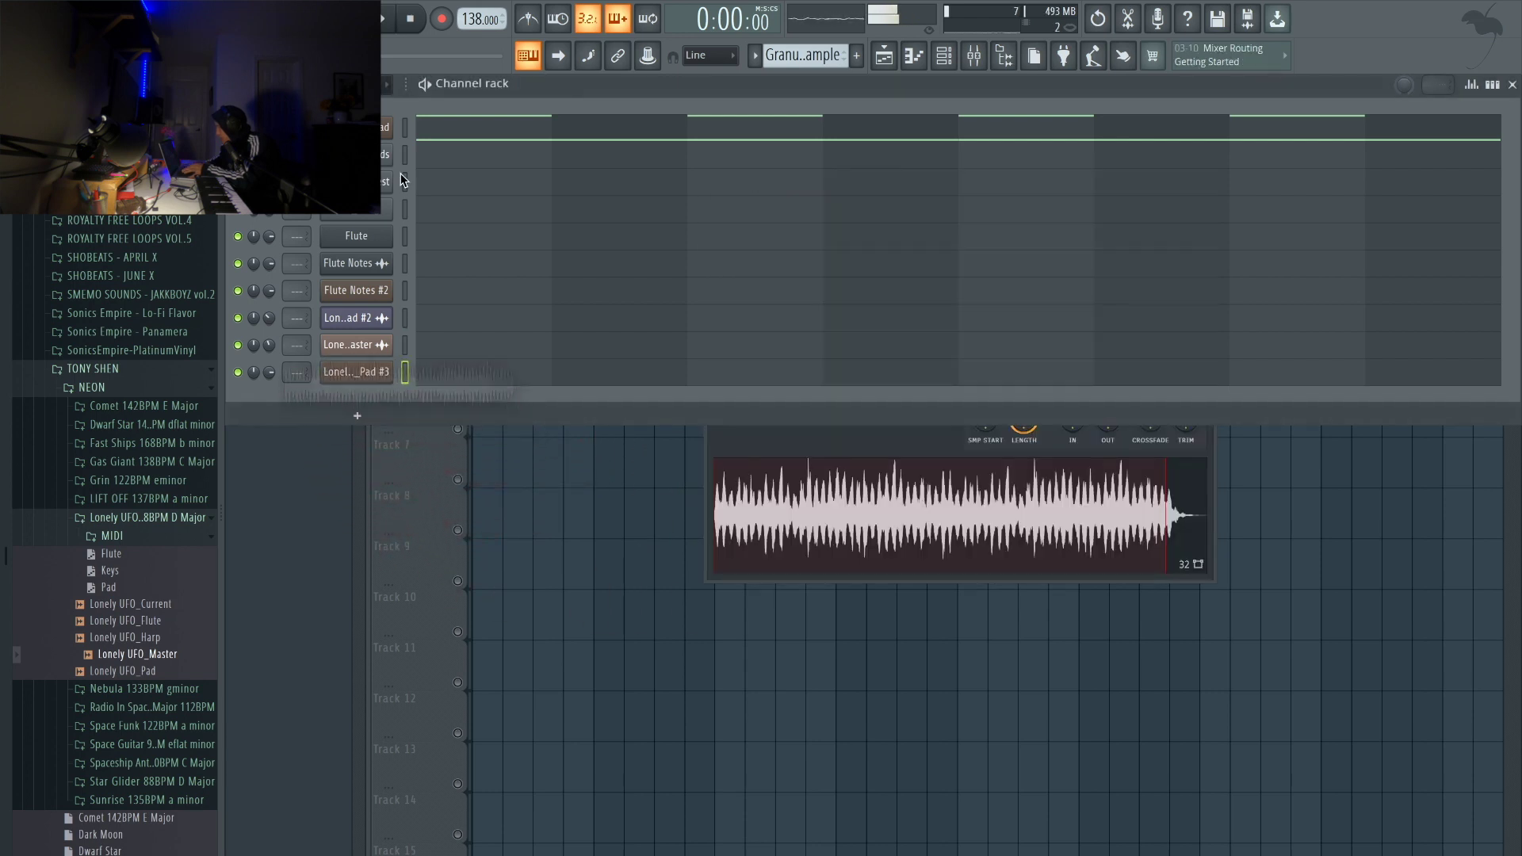
click(372, 373)
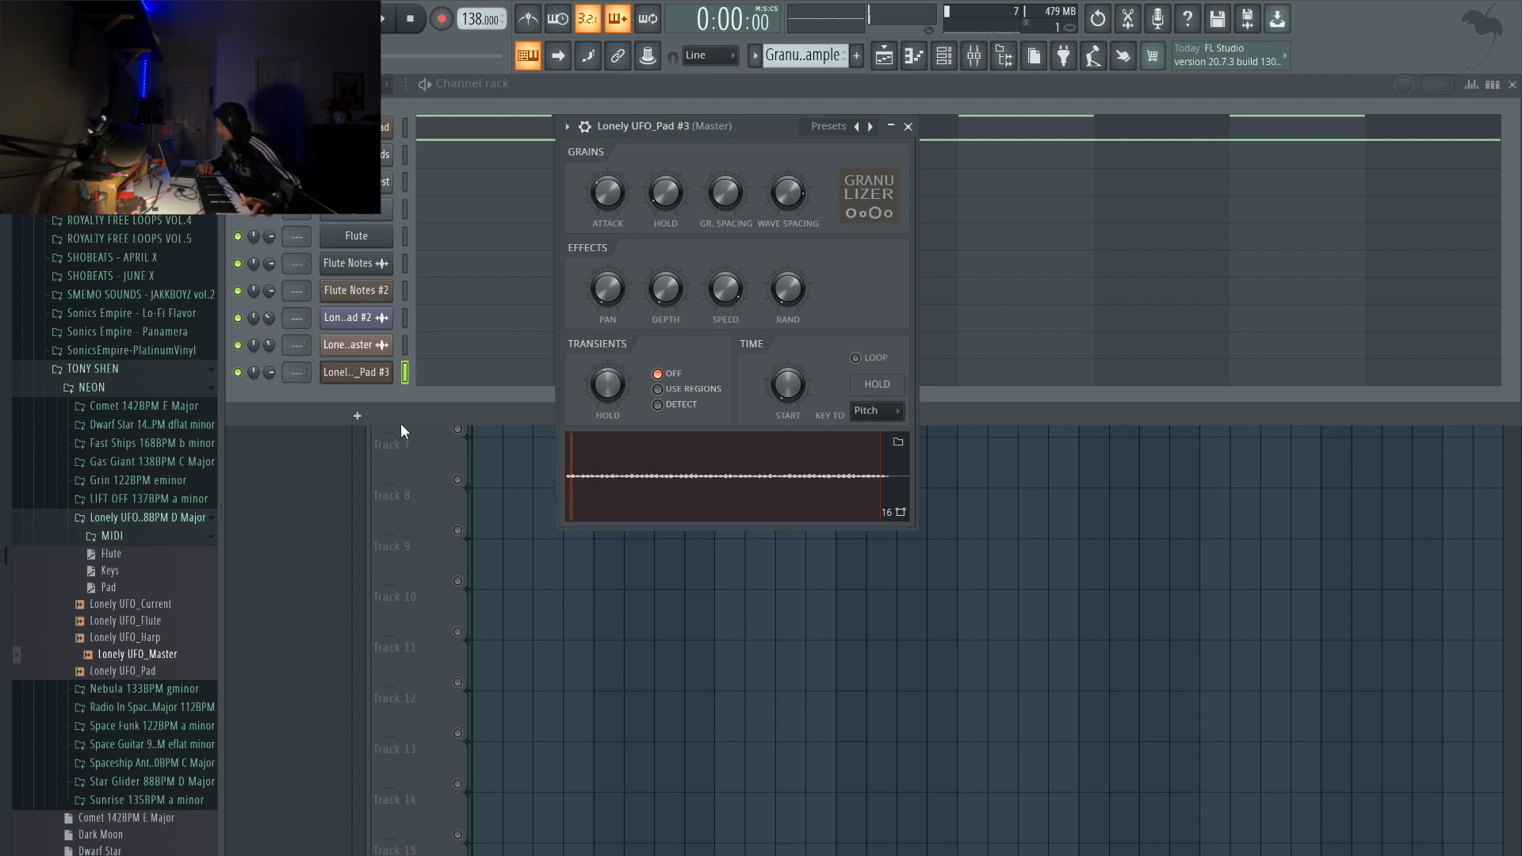
click(269, 371)
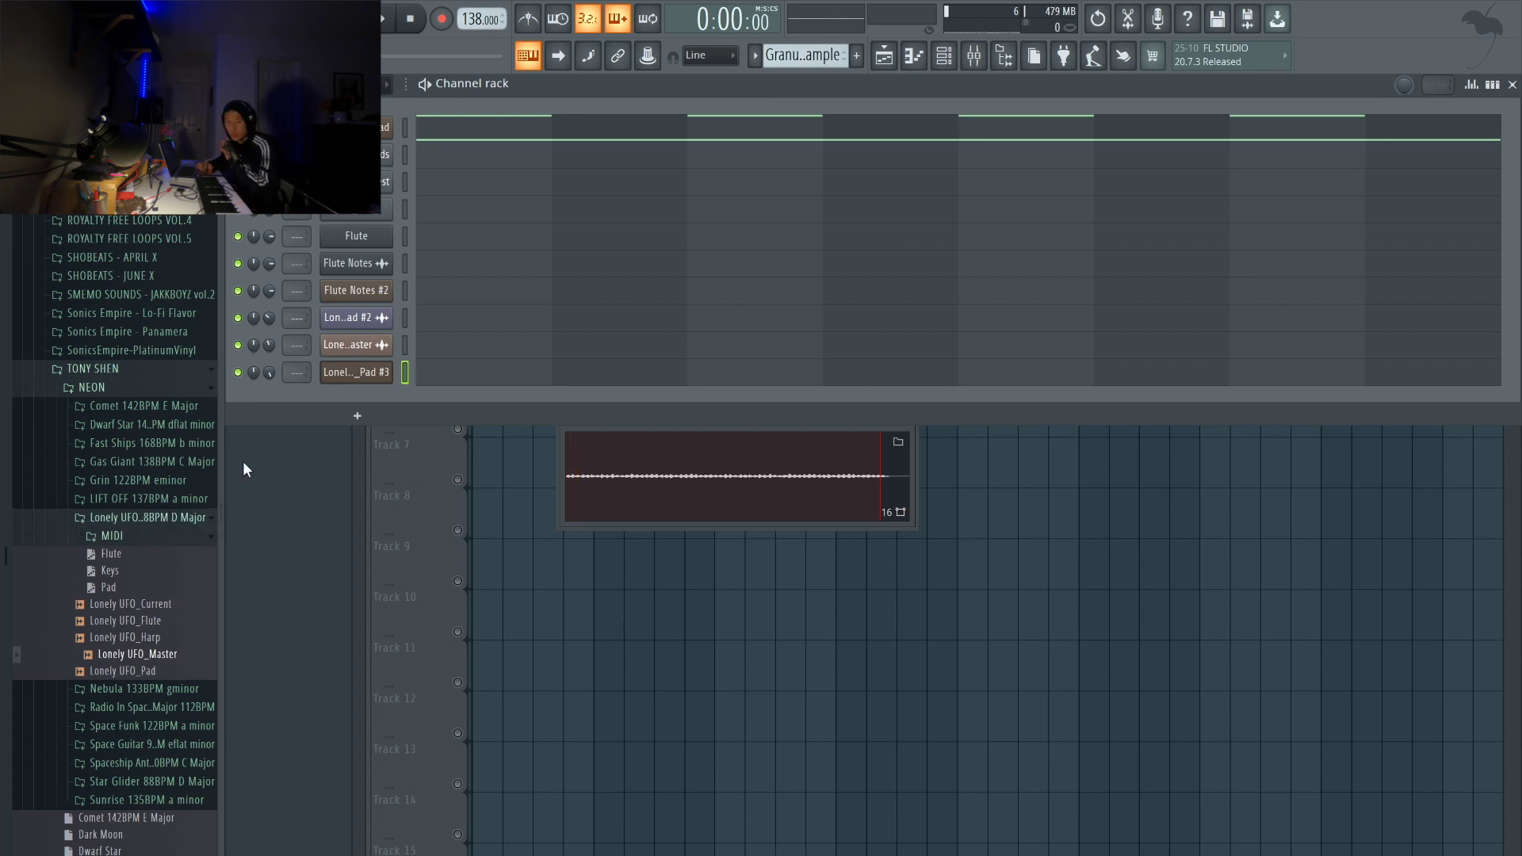
- Check the Lonely UFO_Pad #3 Granulizer, then open its empty piano roll with F7
click(371, 380)
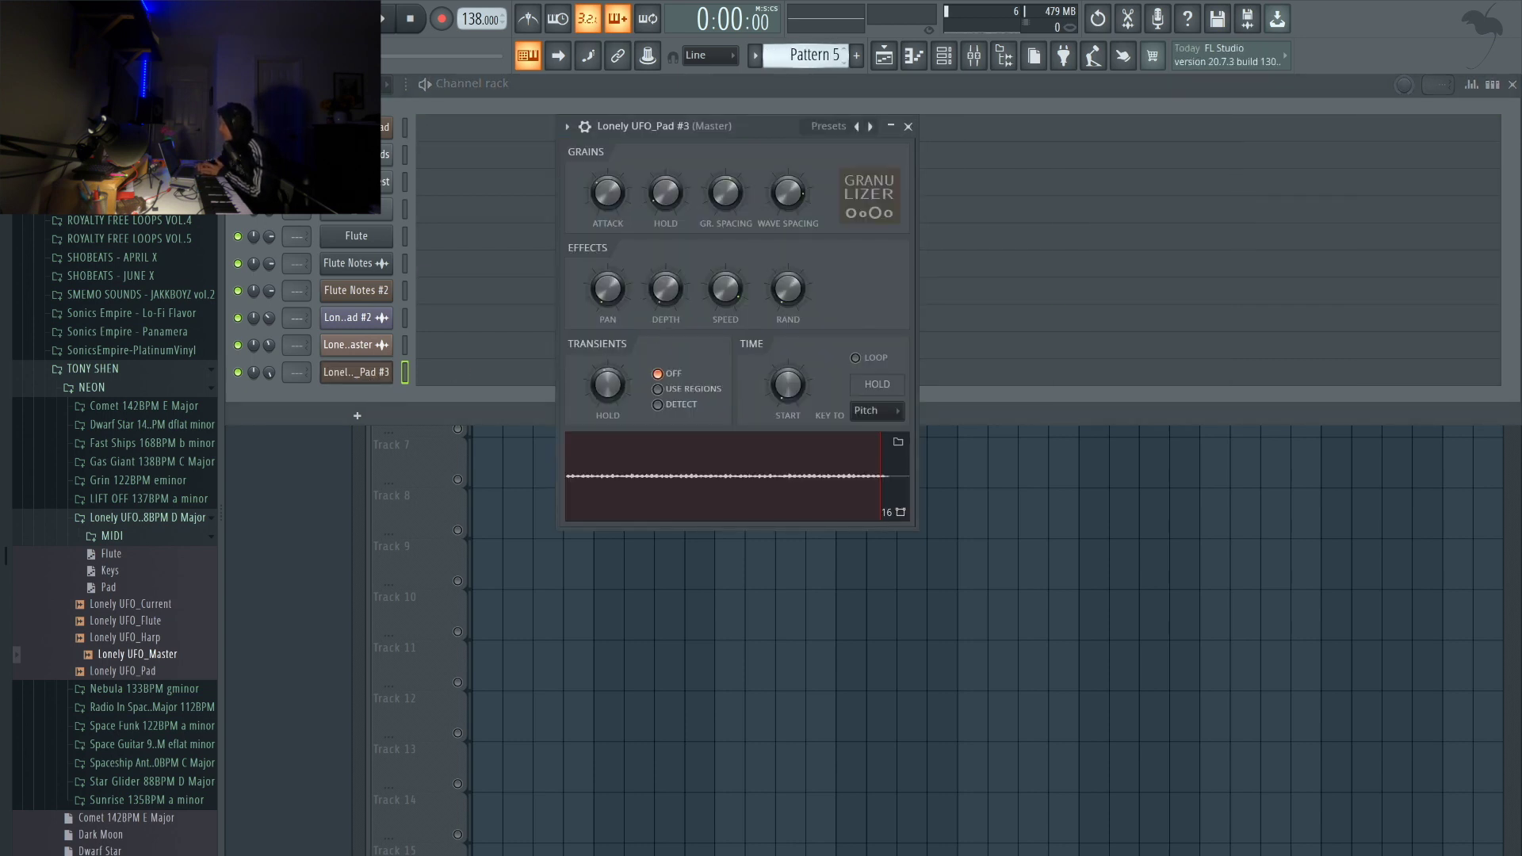
click(907, 126)
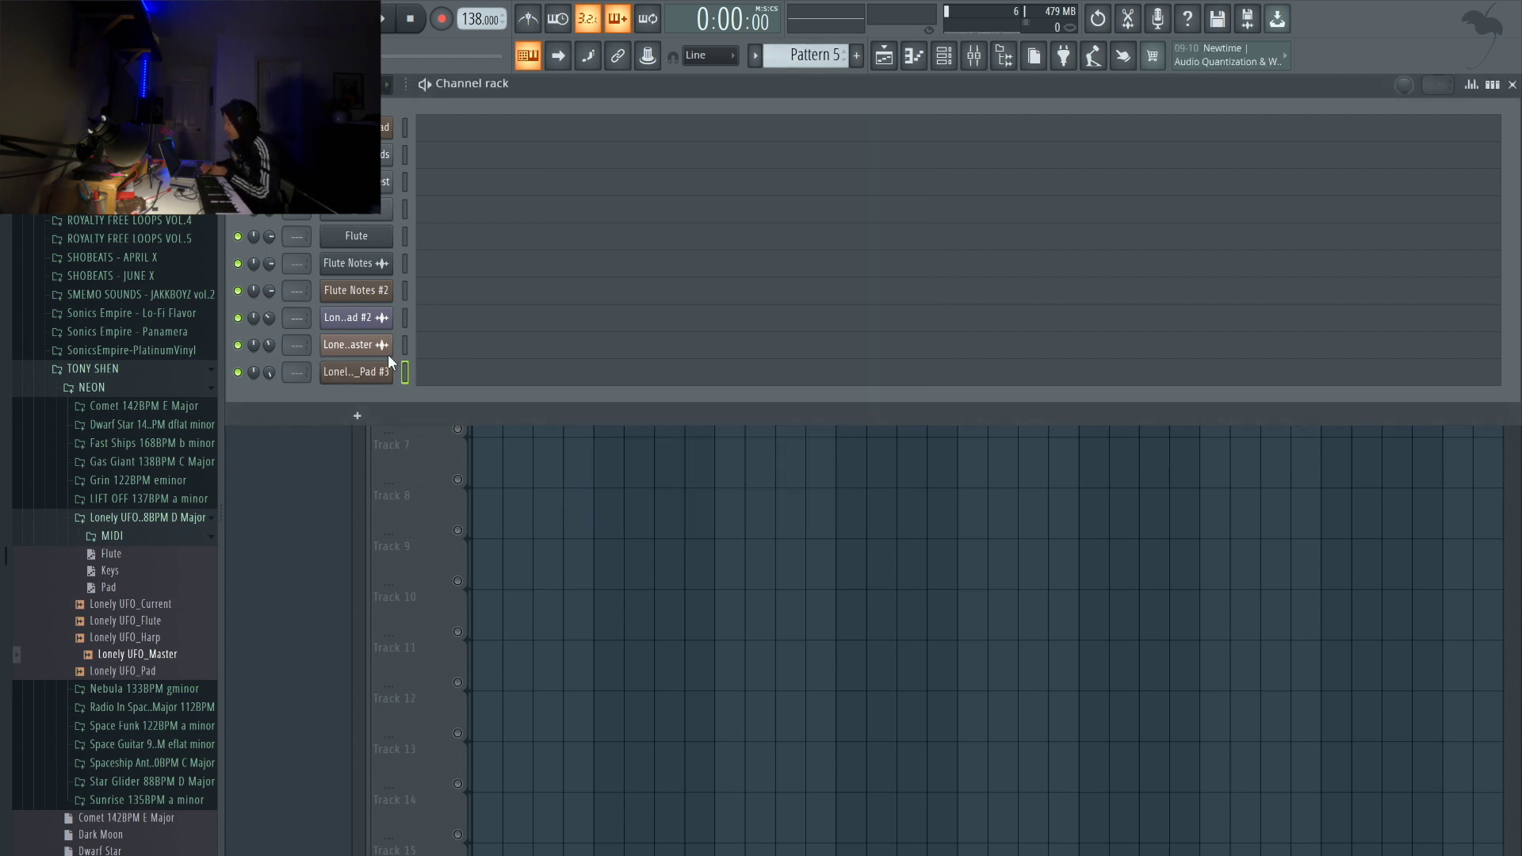
click(378, 373)
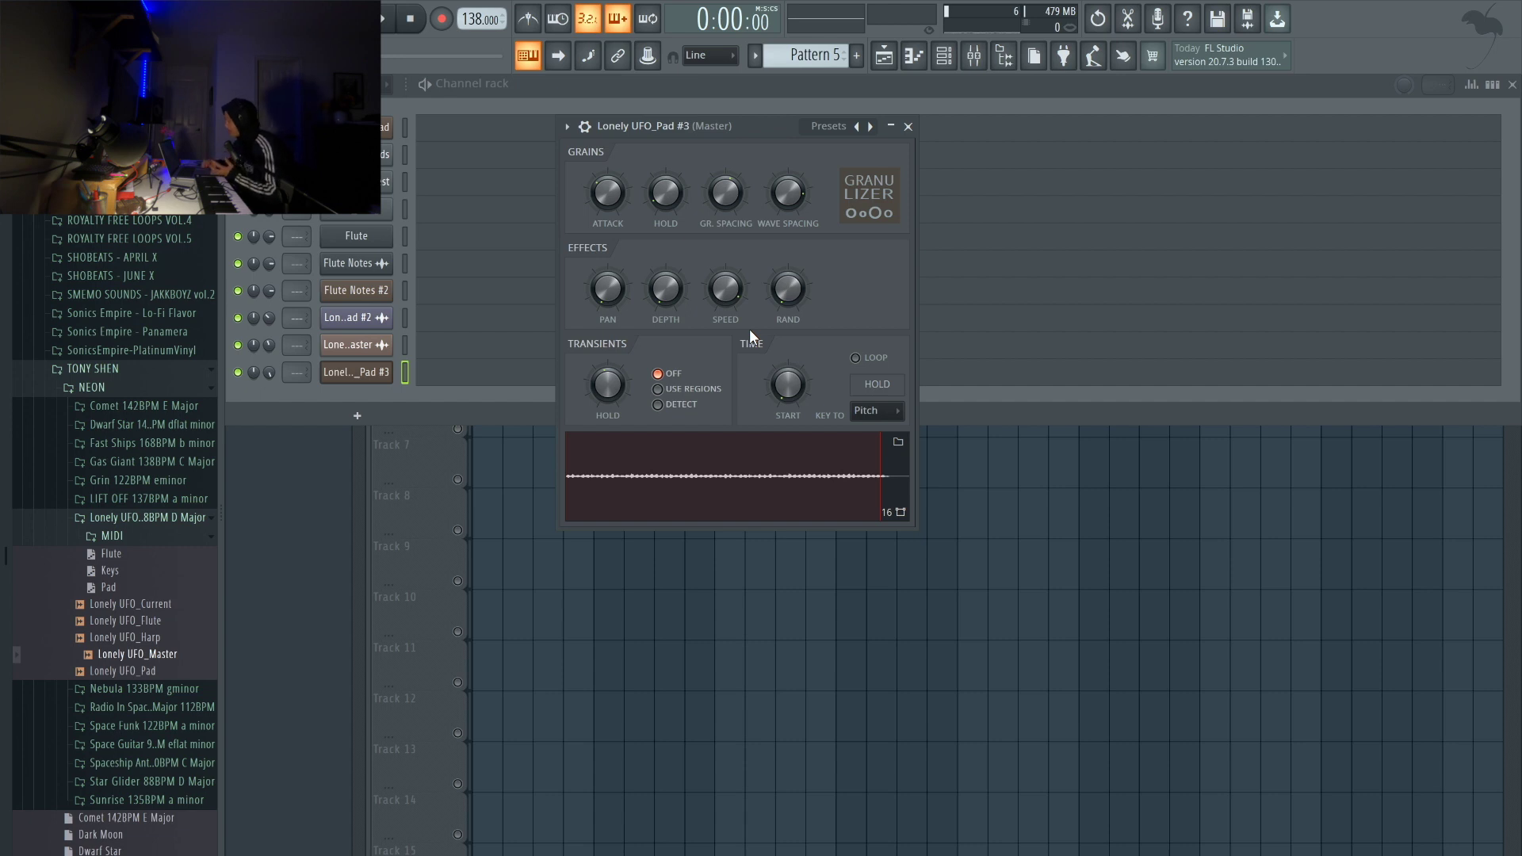
key(F7)
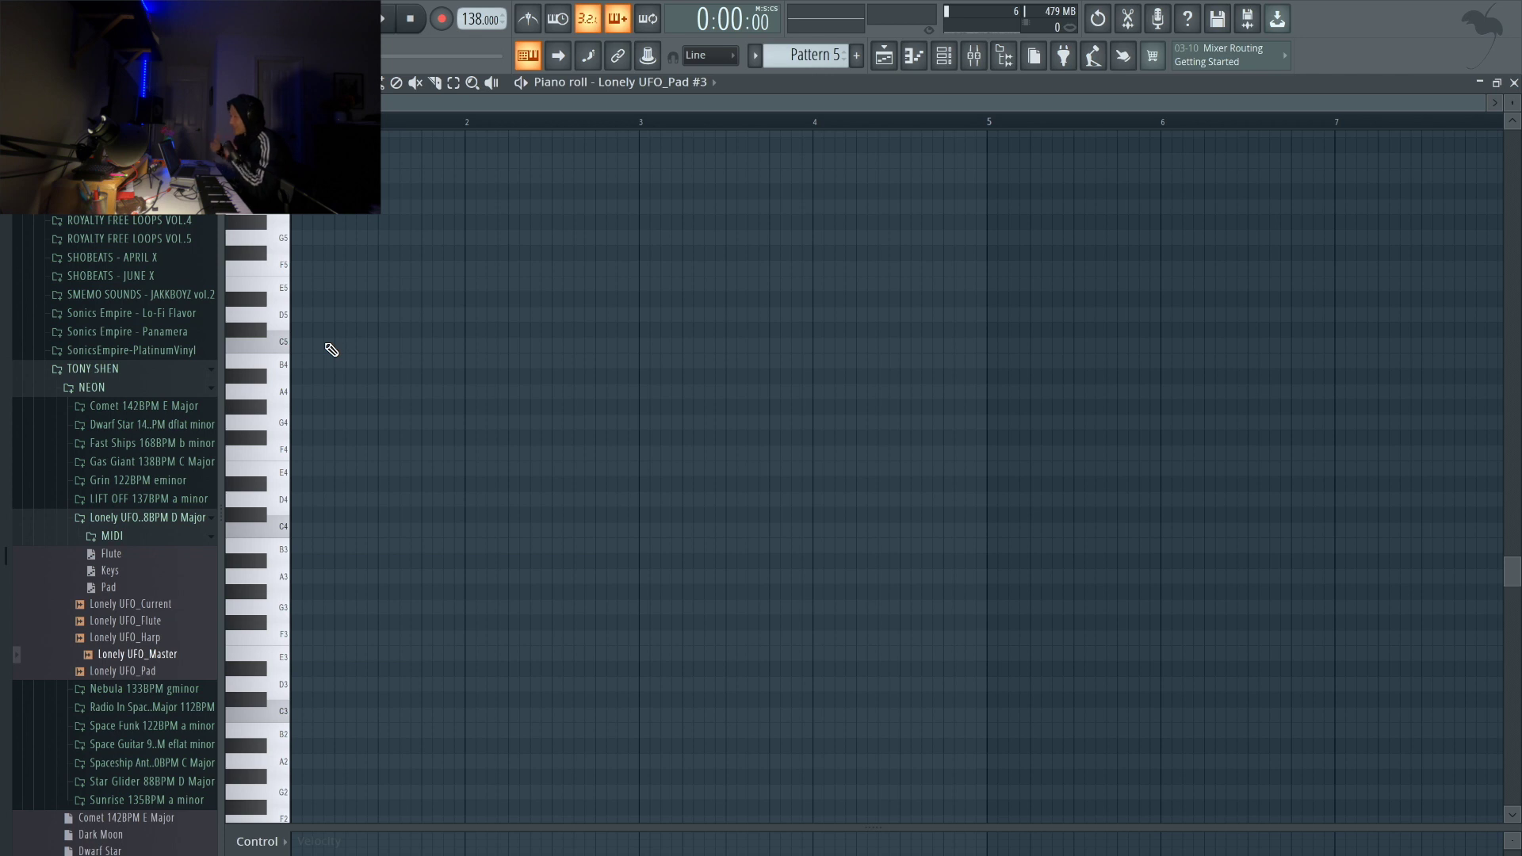
- Draw a C5 note from bar 1 to bar 5 and play it back
click(332, 349)
mouse_move(316, 345)
mouse_down()
mouse_move(806, 425)
mouse_move(1011, 429)
mouse_move(984, 433)
mouse_up()
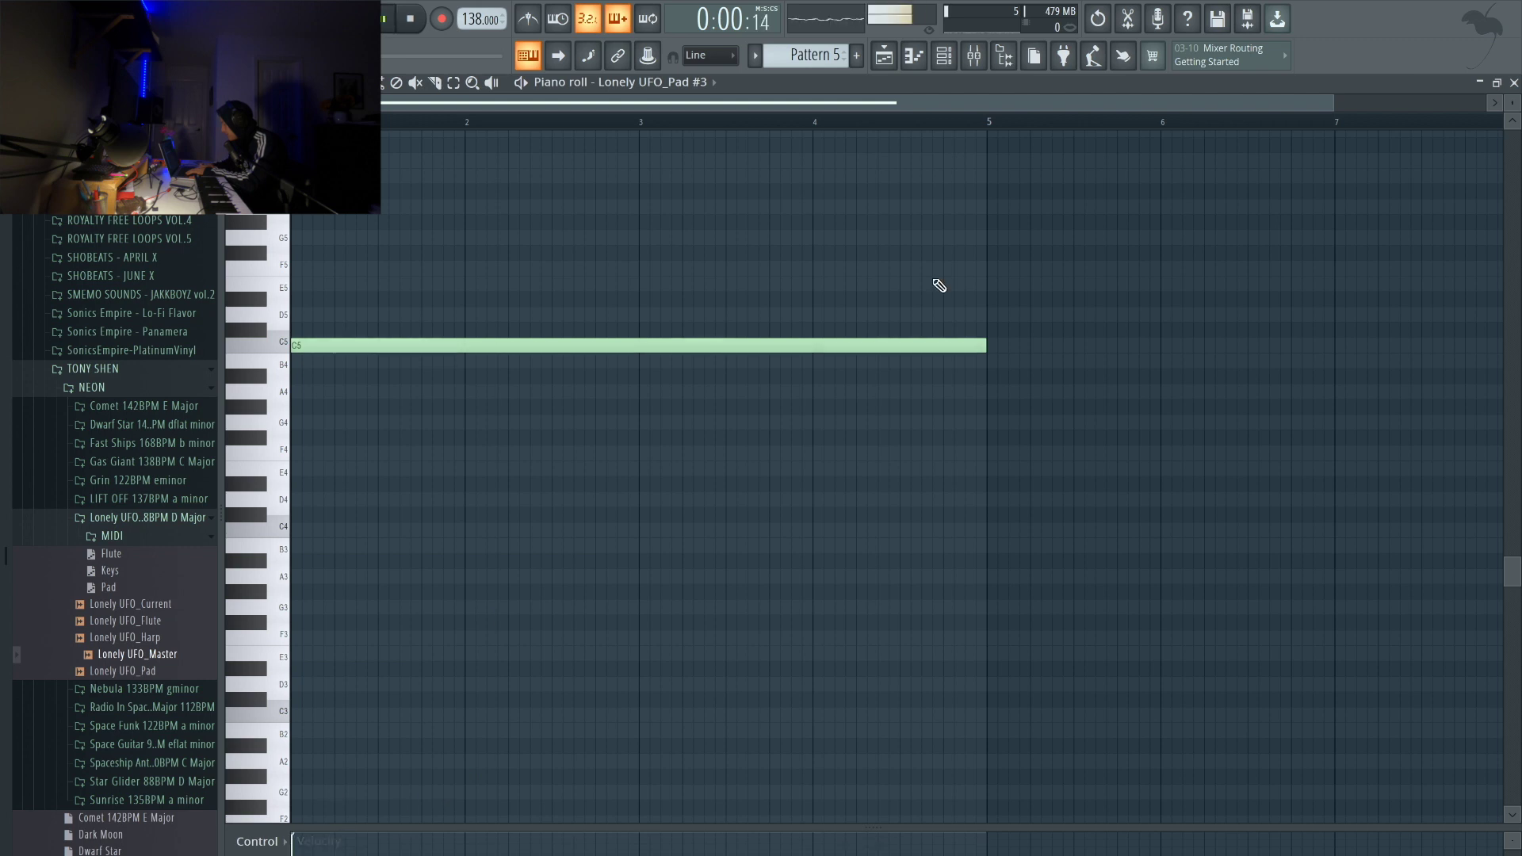
key(space)
scroll(567, 299, down, 1)
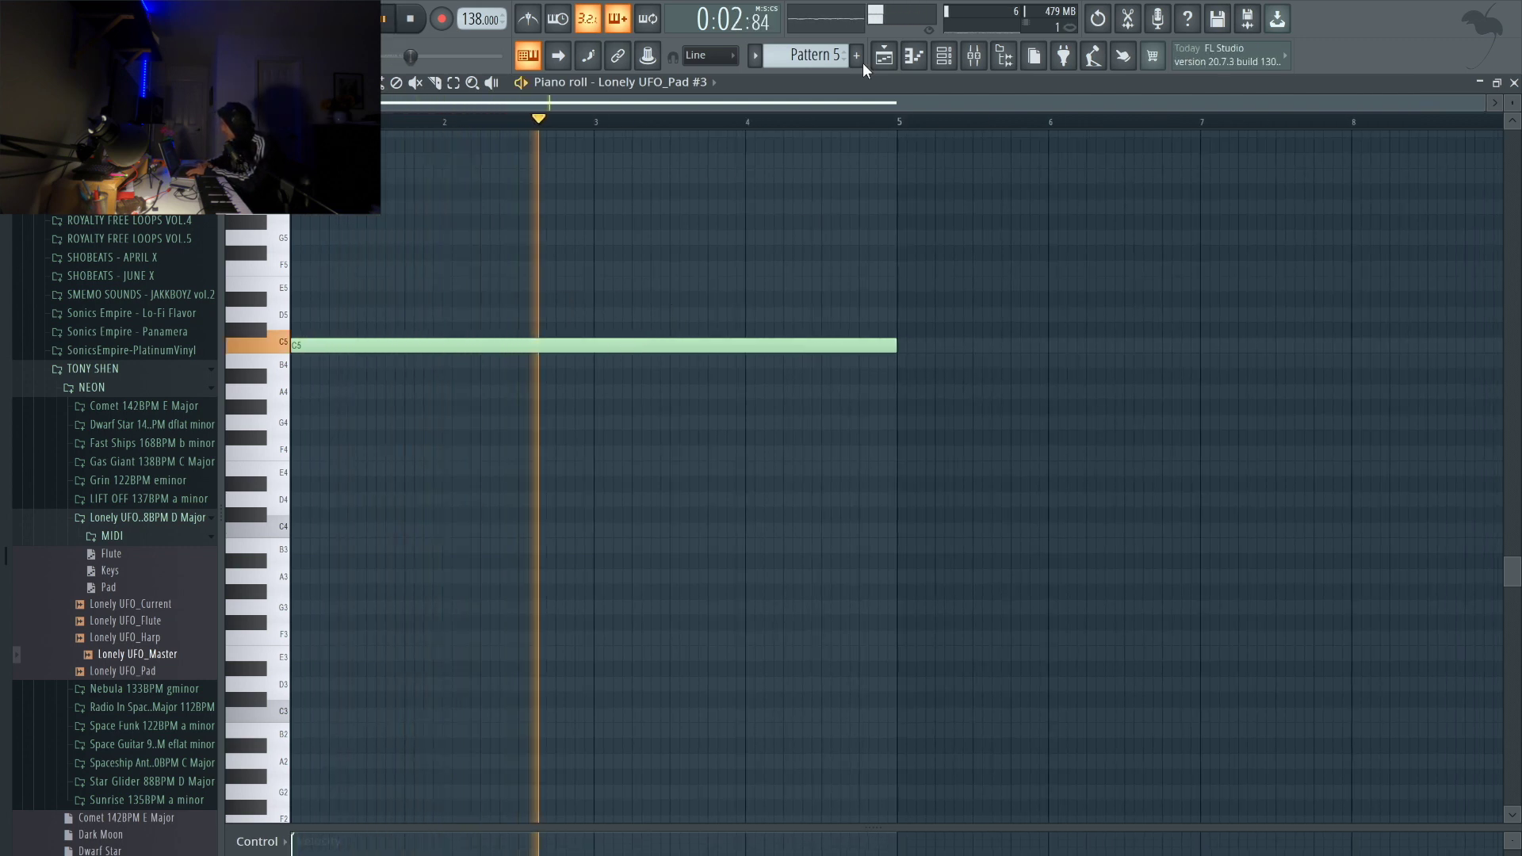
key(space)
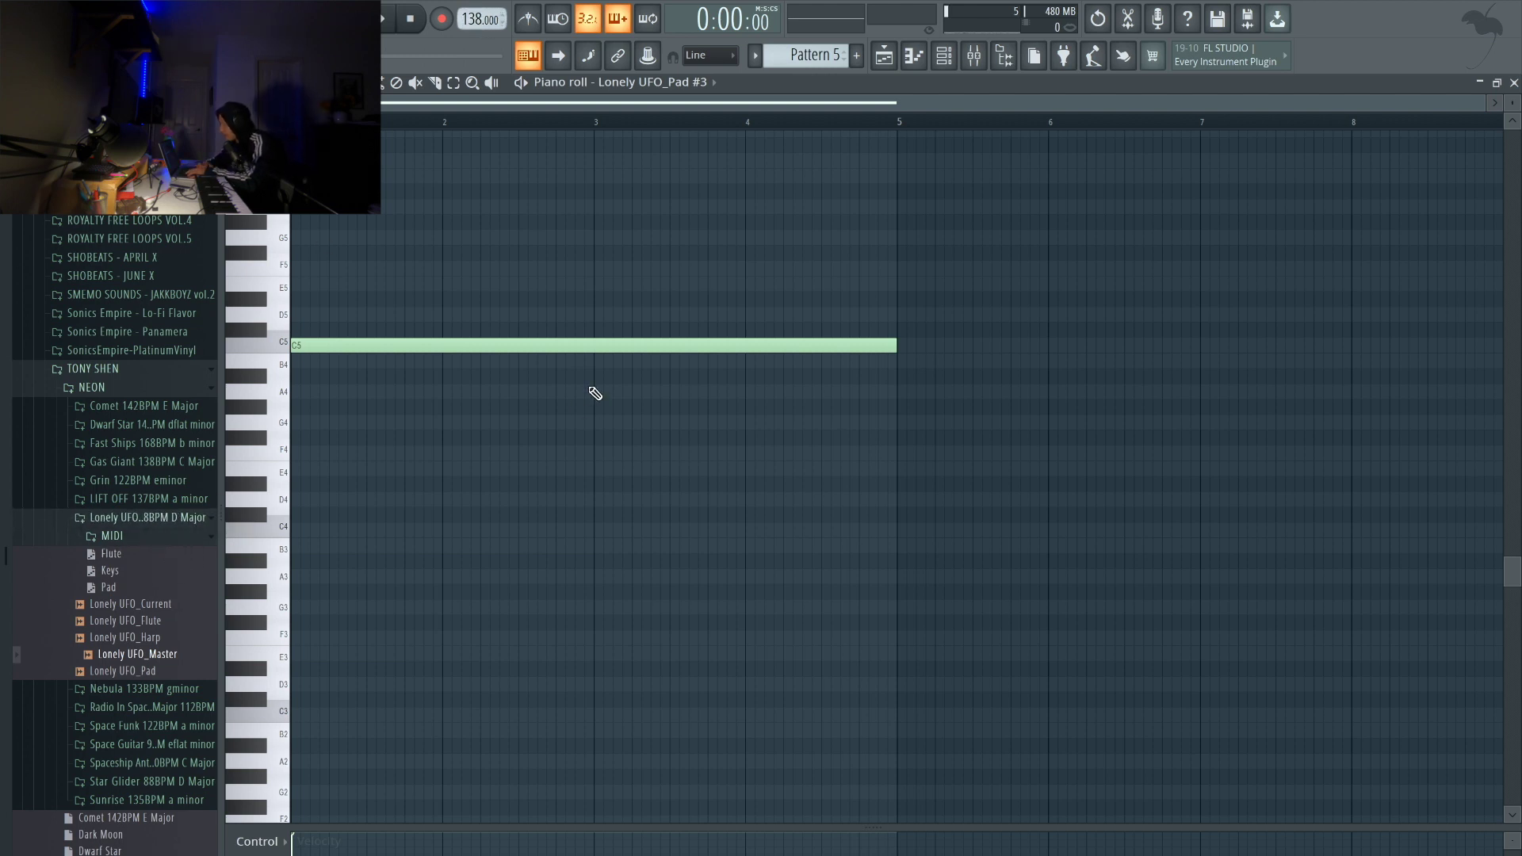
- Copy the C5 note to bars 5–9, audition both, and bring back the Granulizer window
drag(534, 347, 1140, 345)
key(space)
scroll(958, 234, down, 1)
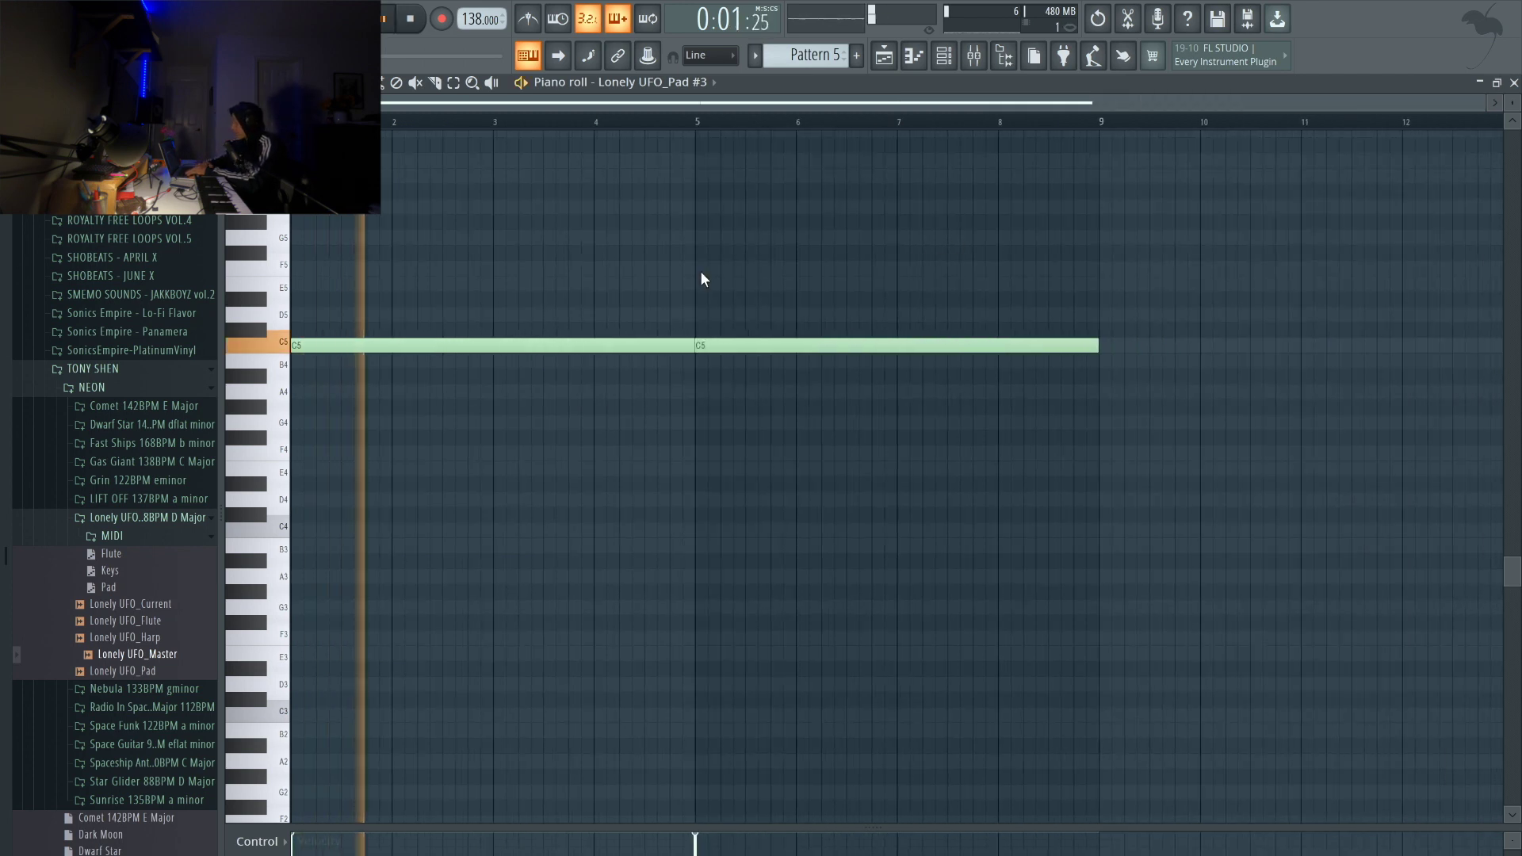
key(space)
click(956, 62)
drag(698, 125, 493, 170)
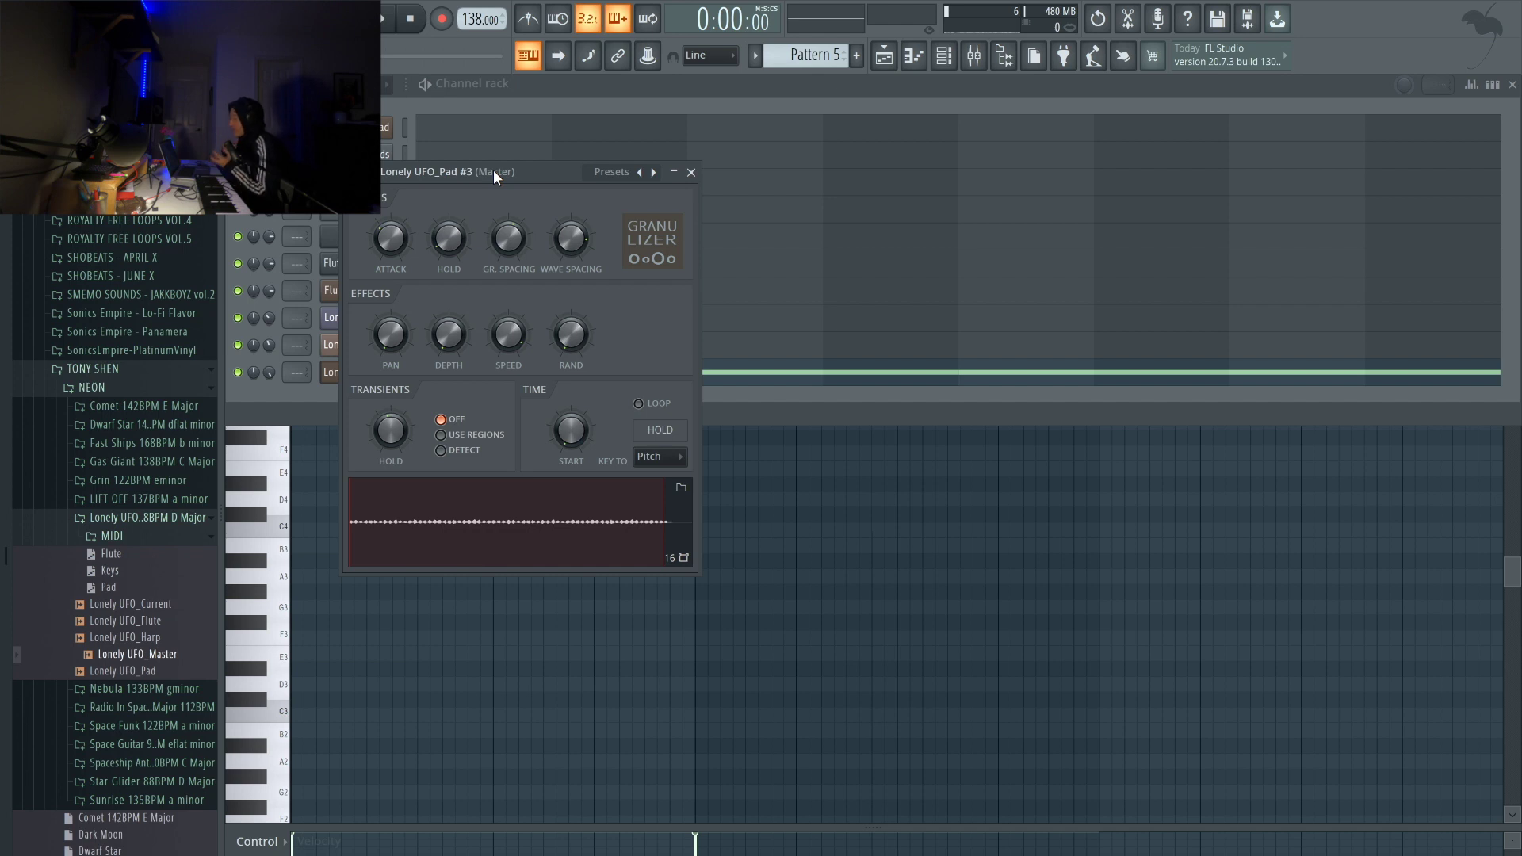
- Play and stop the Lonely UFO_Pad #3 pattern, then close the Granulizer window
key(space)
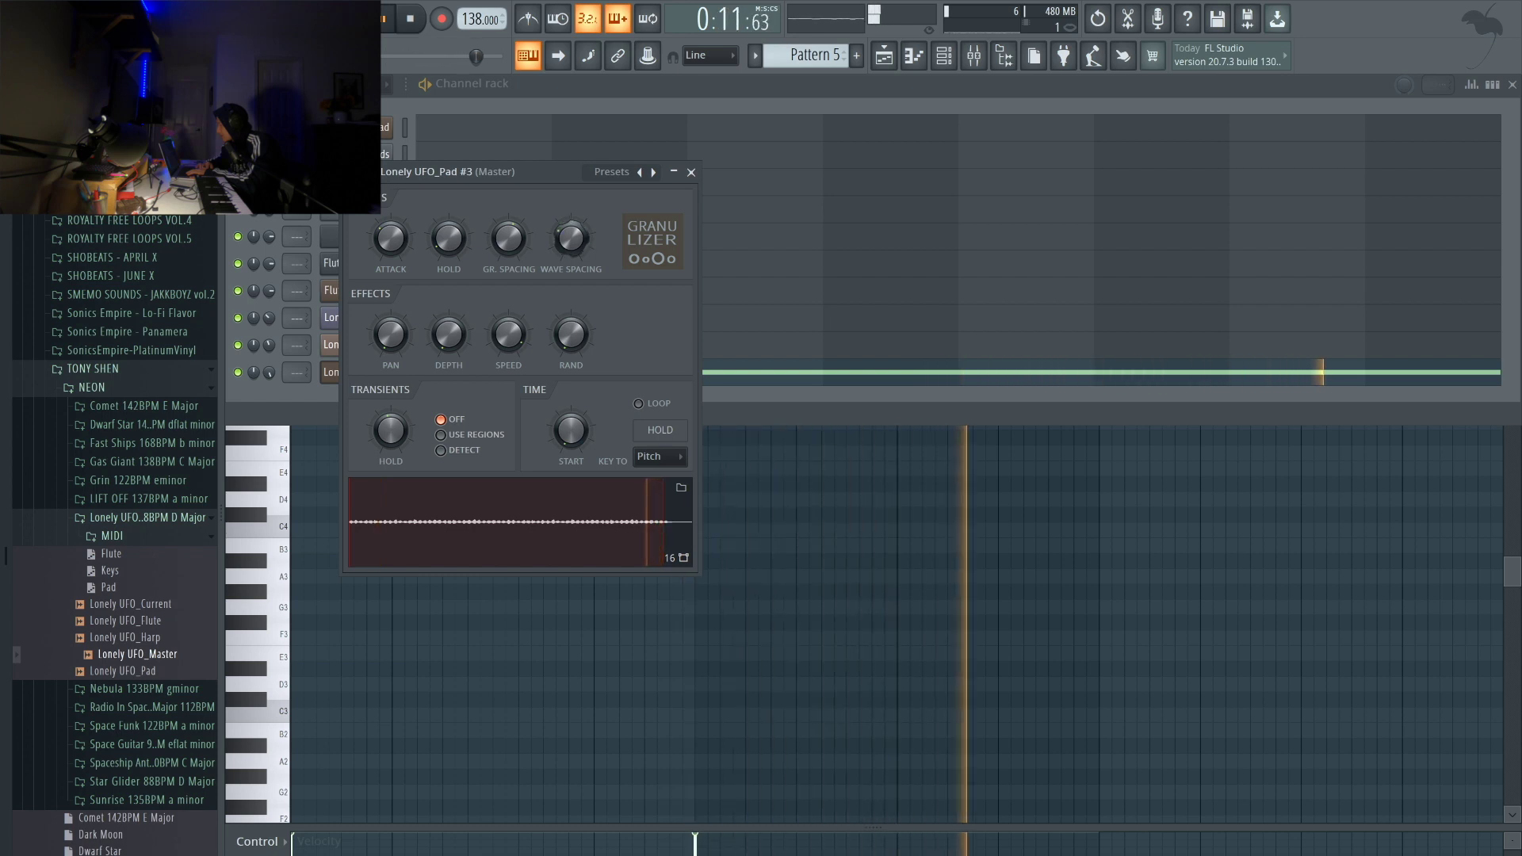
key(space)
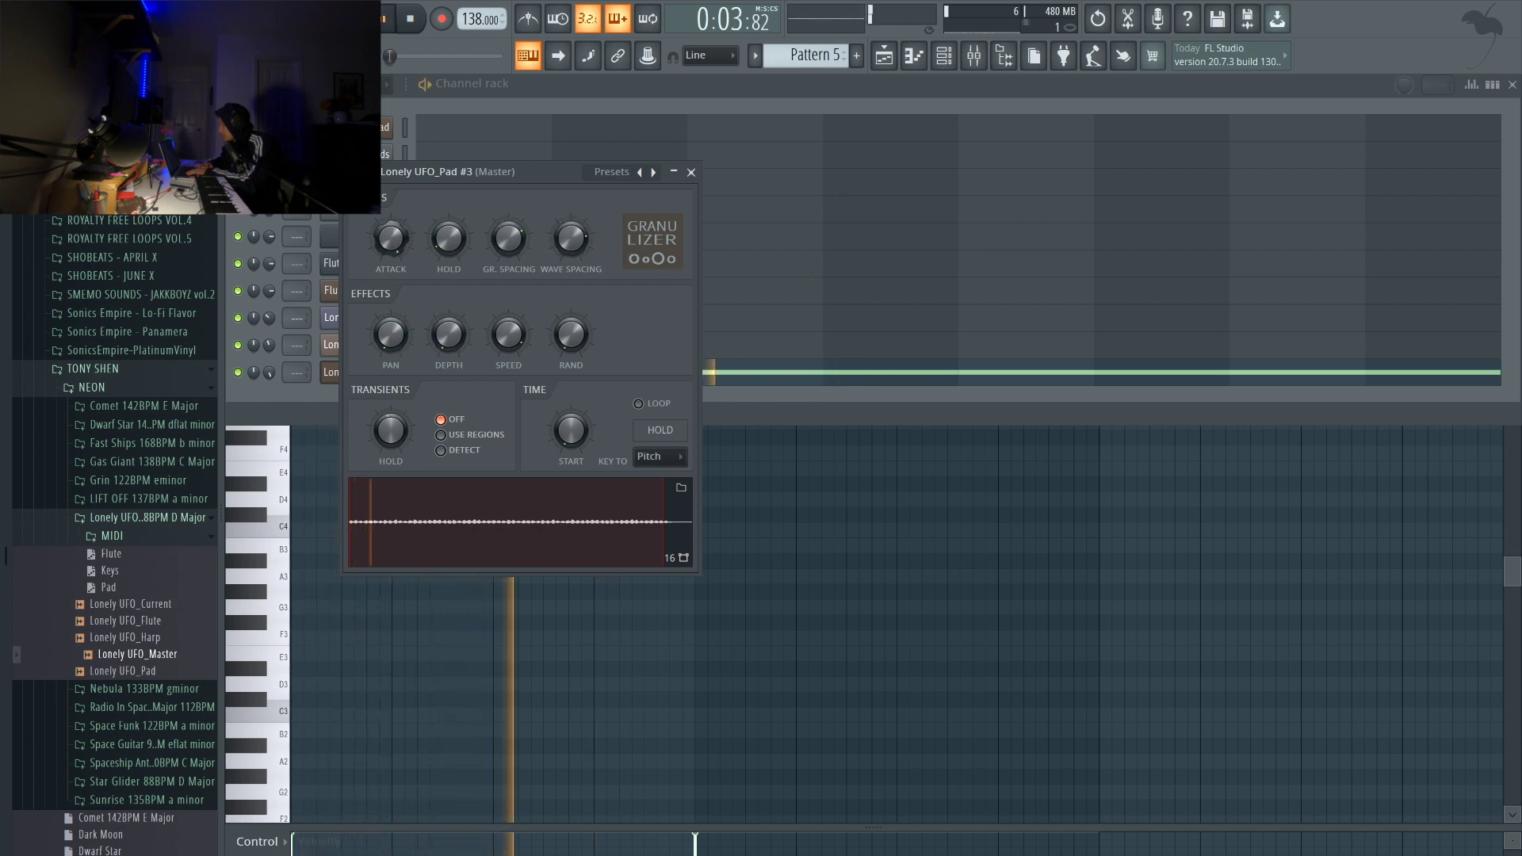
key(space)
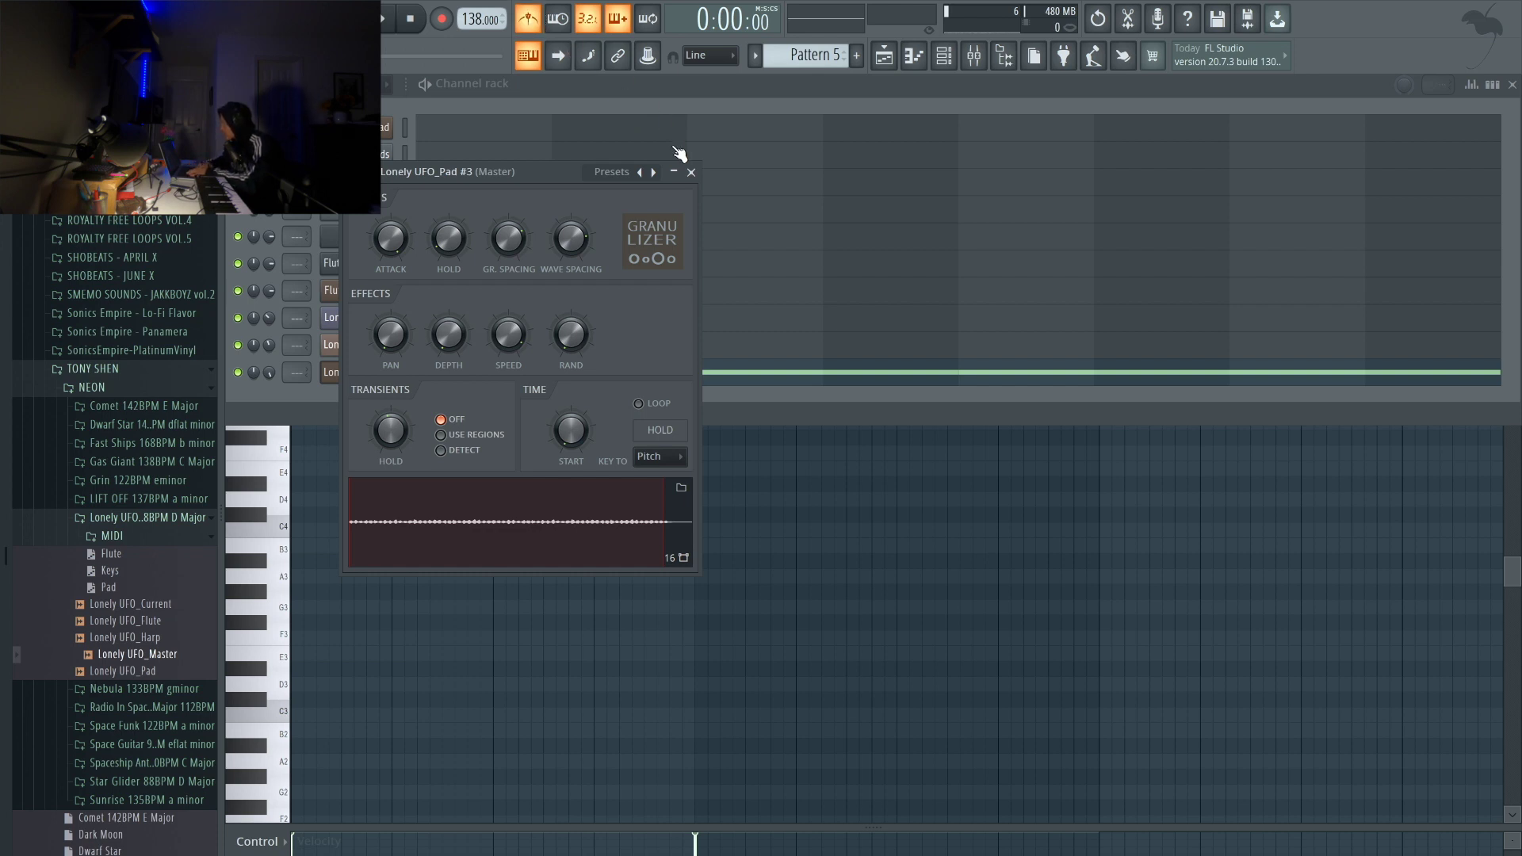
click(691, 172)
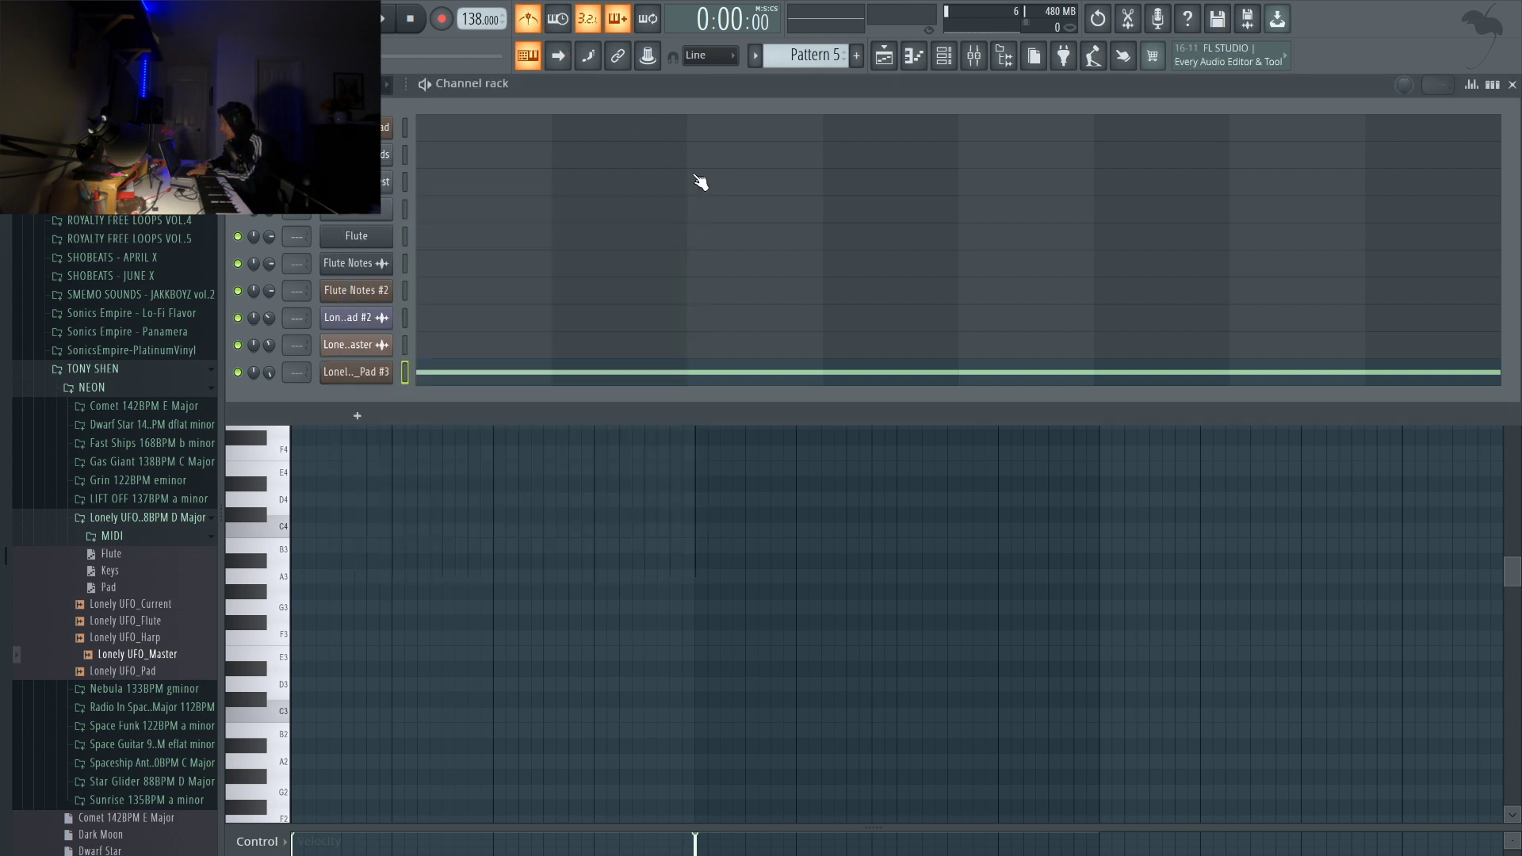
- Audition the pad, turn the Granulizer PAN knob down, replay it, and close the window
click(379, 373)
key(space)
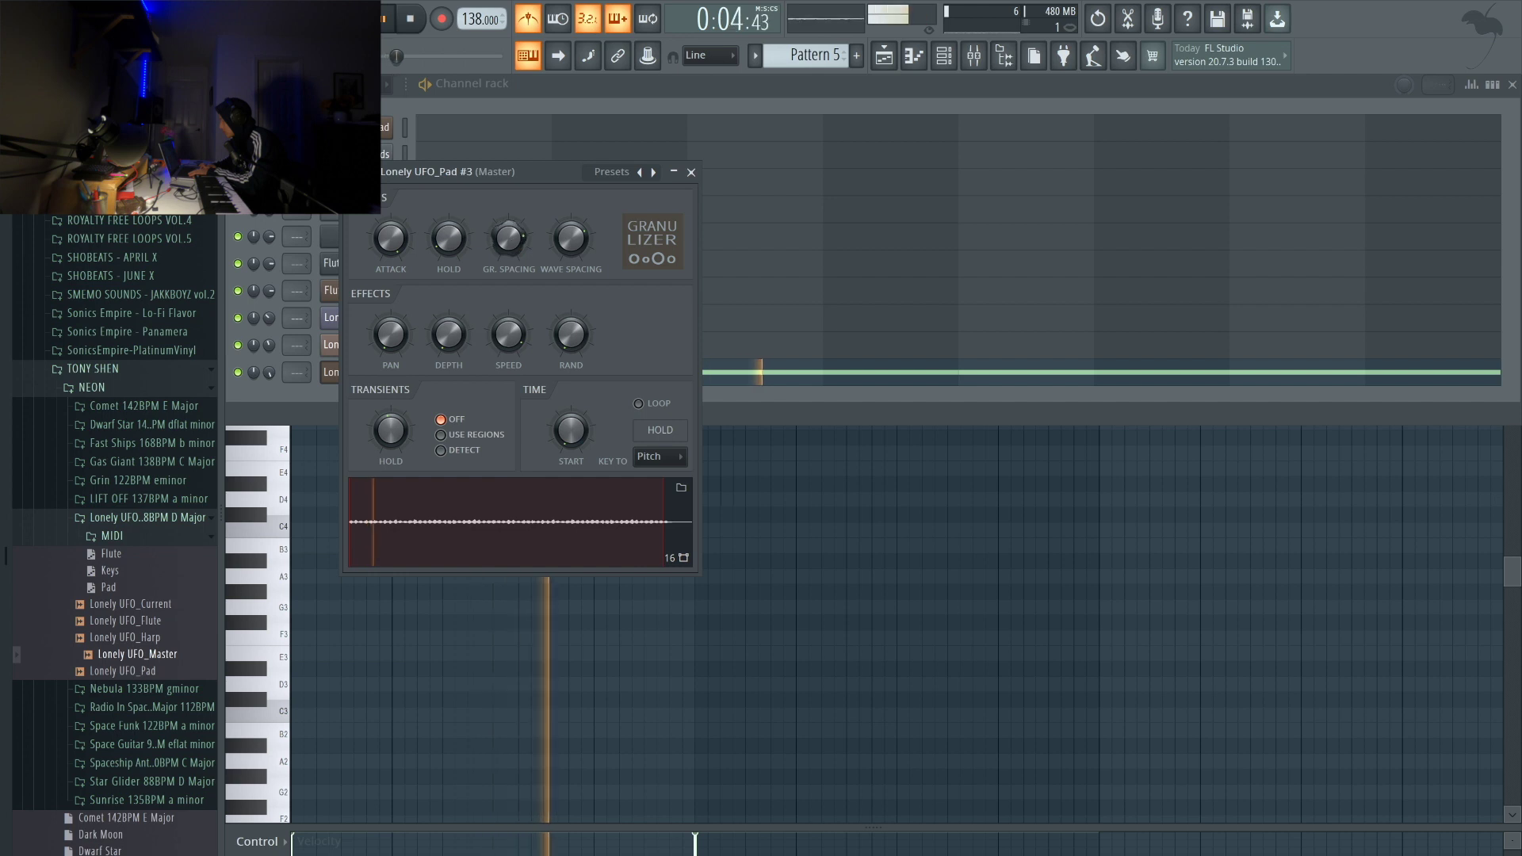
key(space)
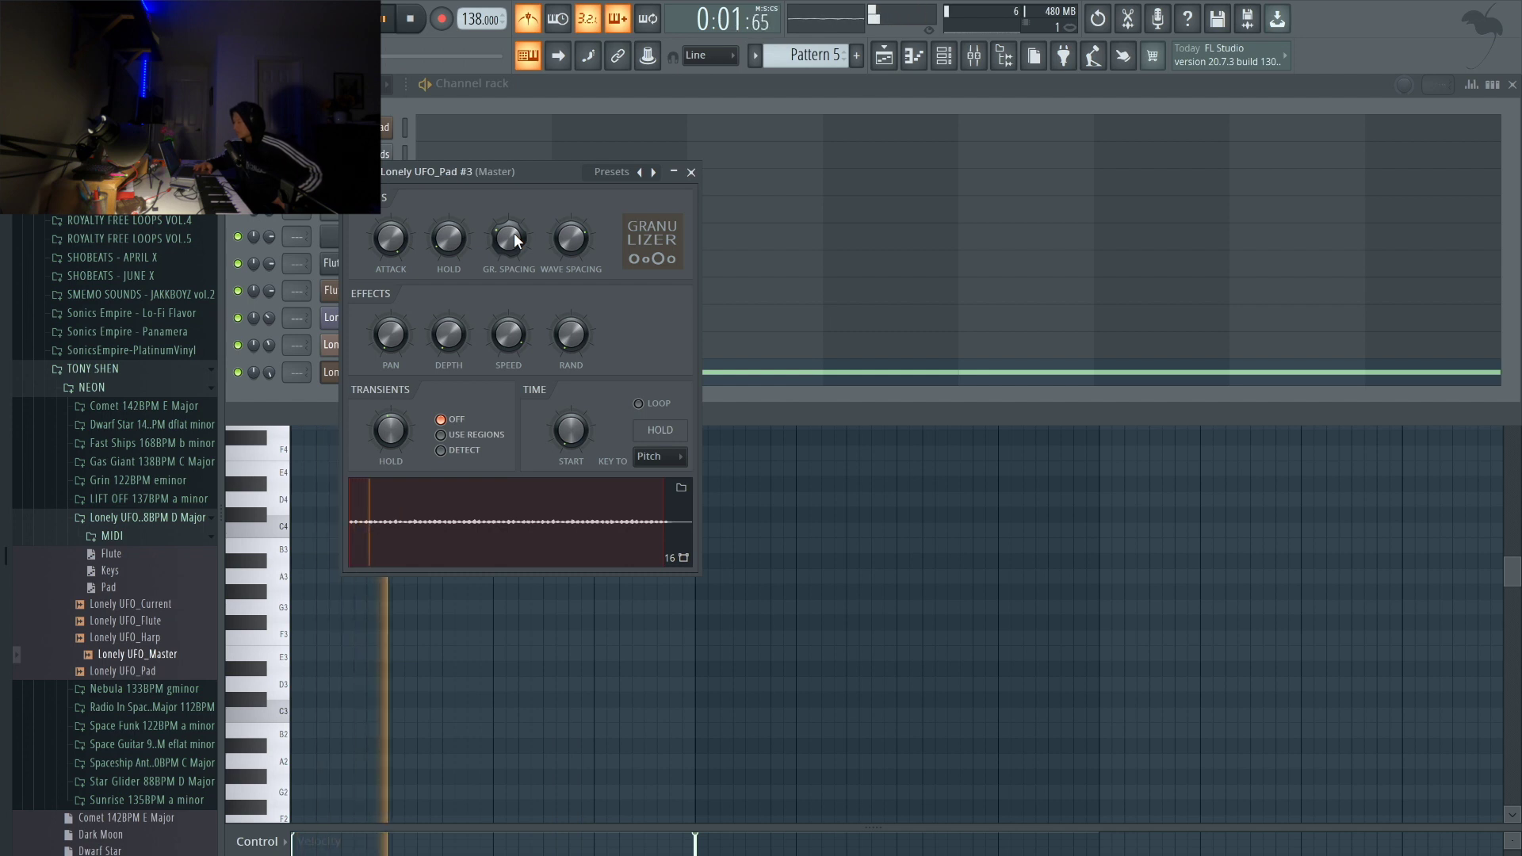
key(space)
key(space)
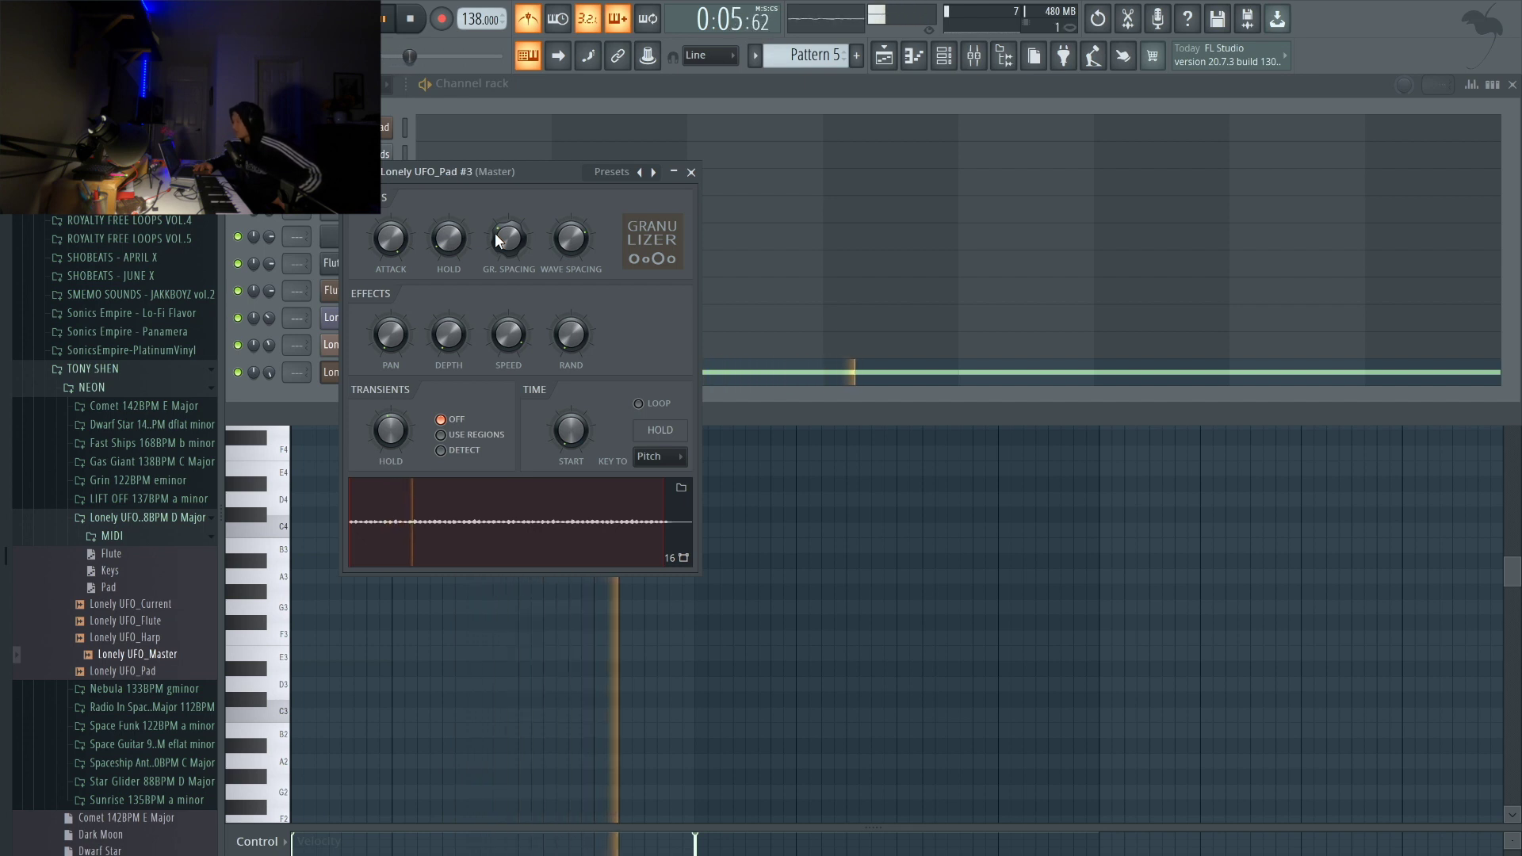
key(space)
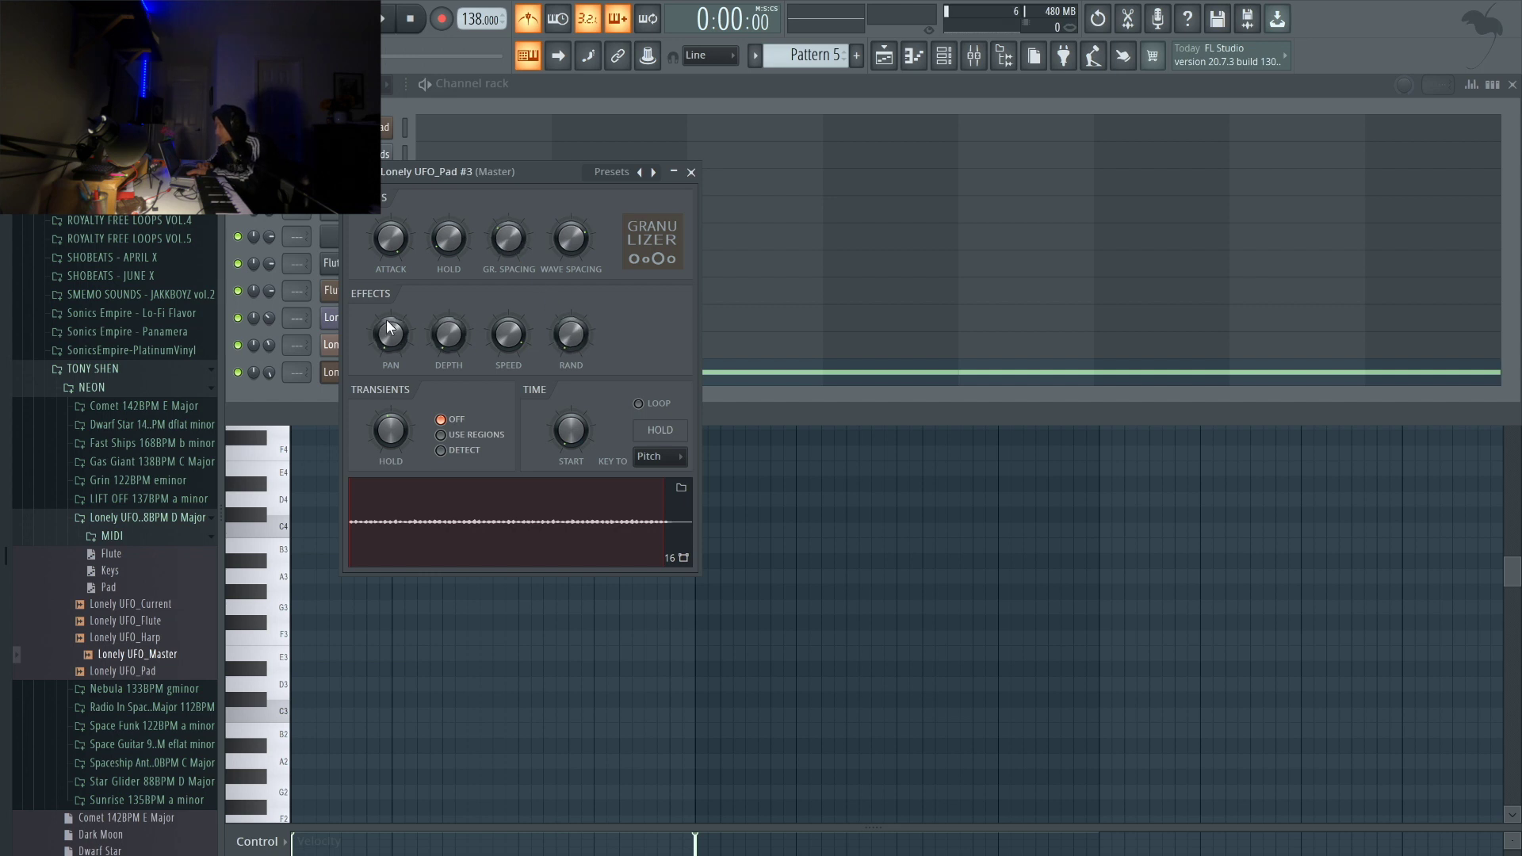
drag(382, 341, 382, 361)
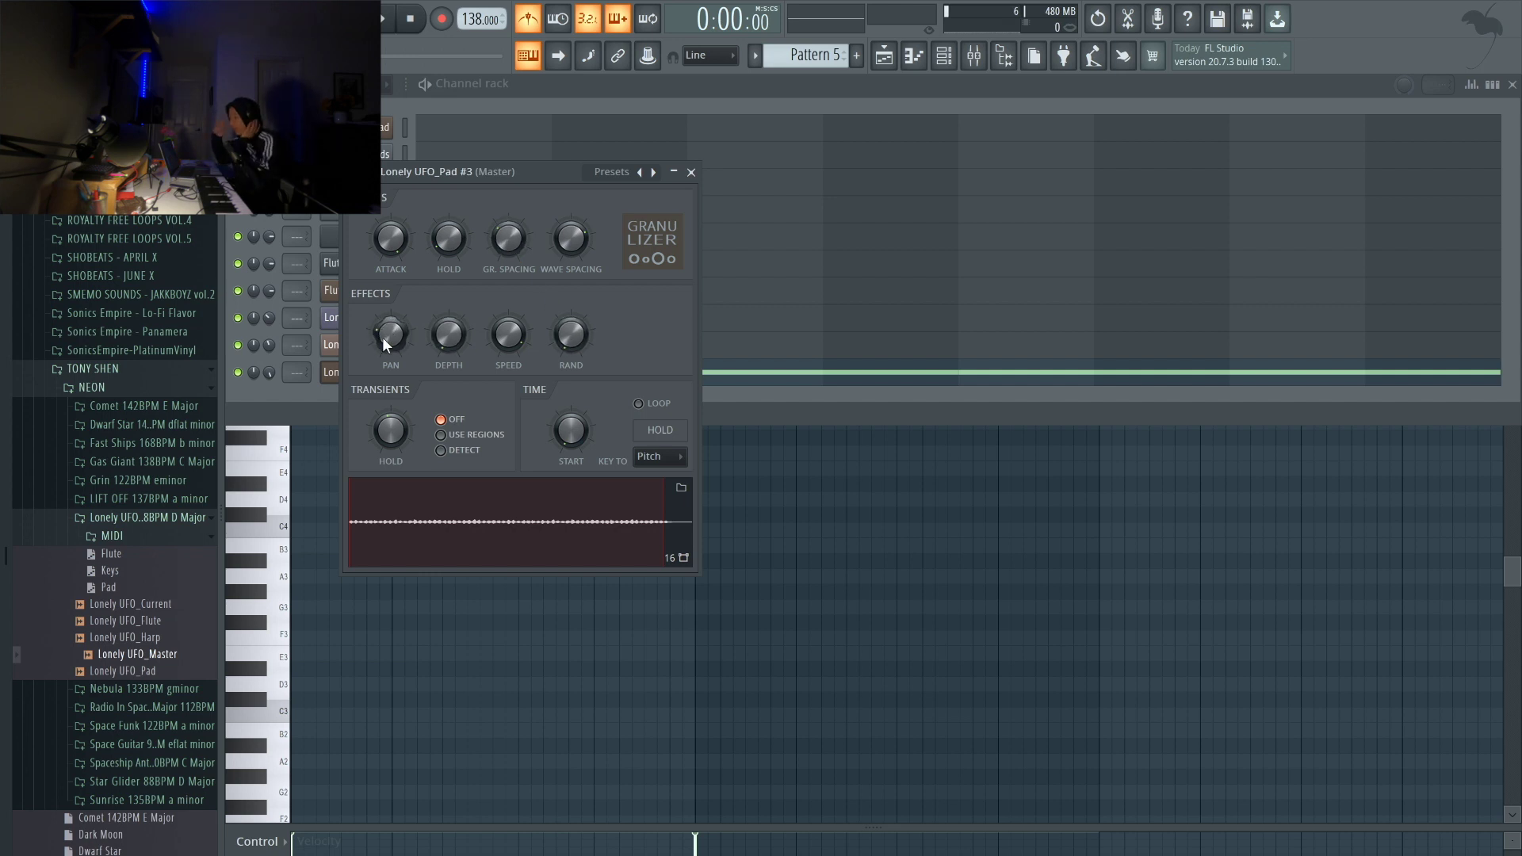
key(space)
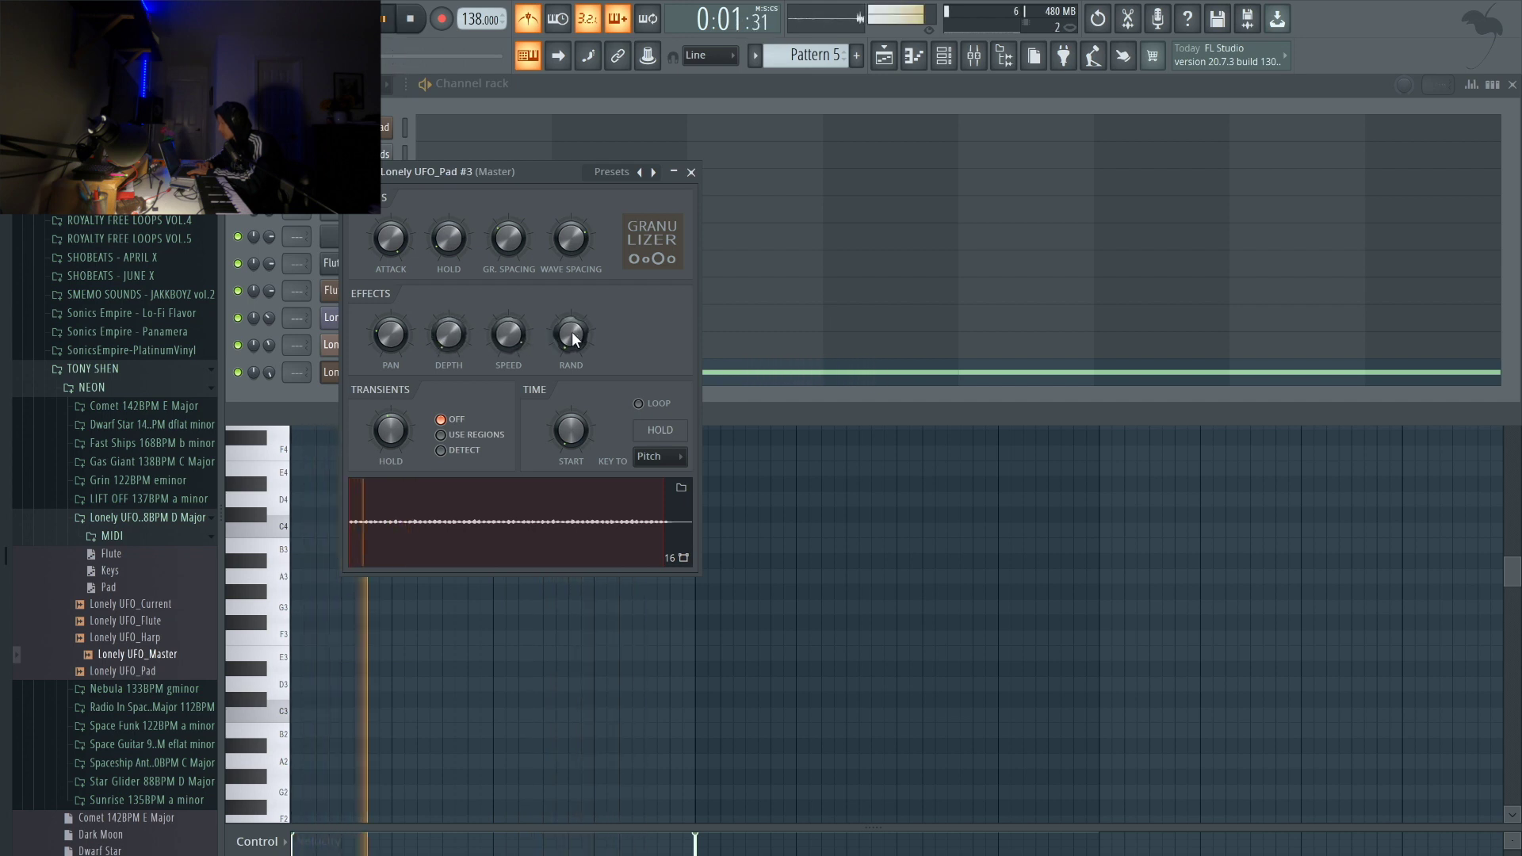
key(space)
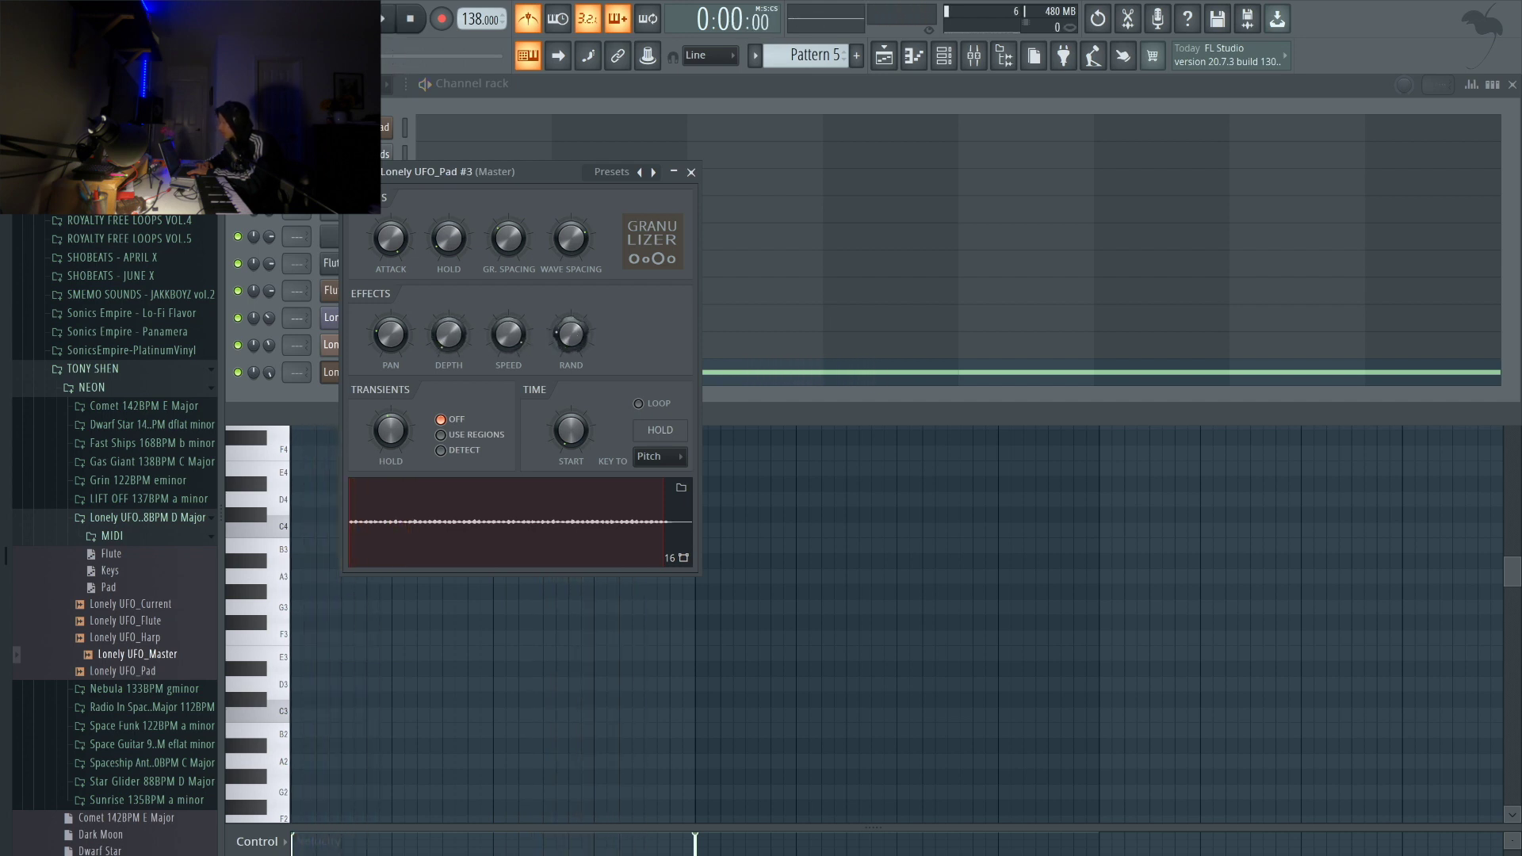
key(space)
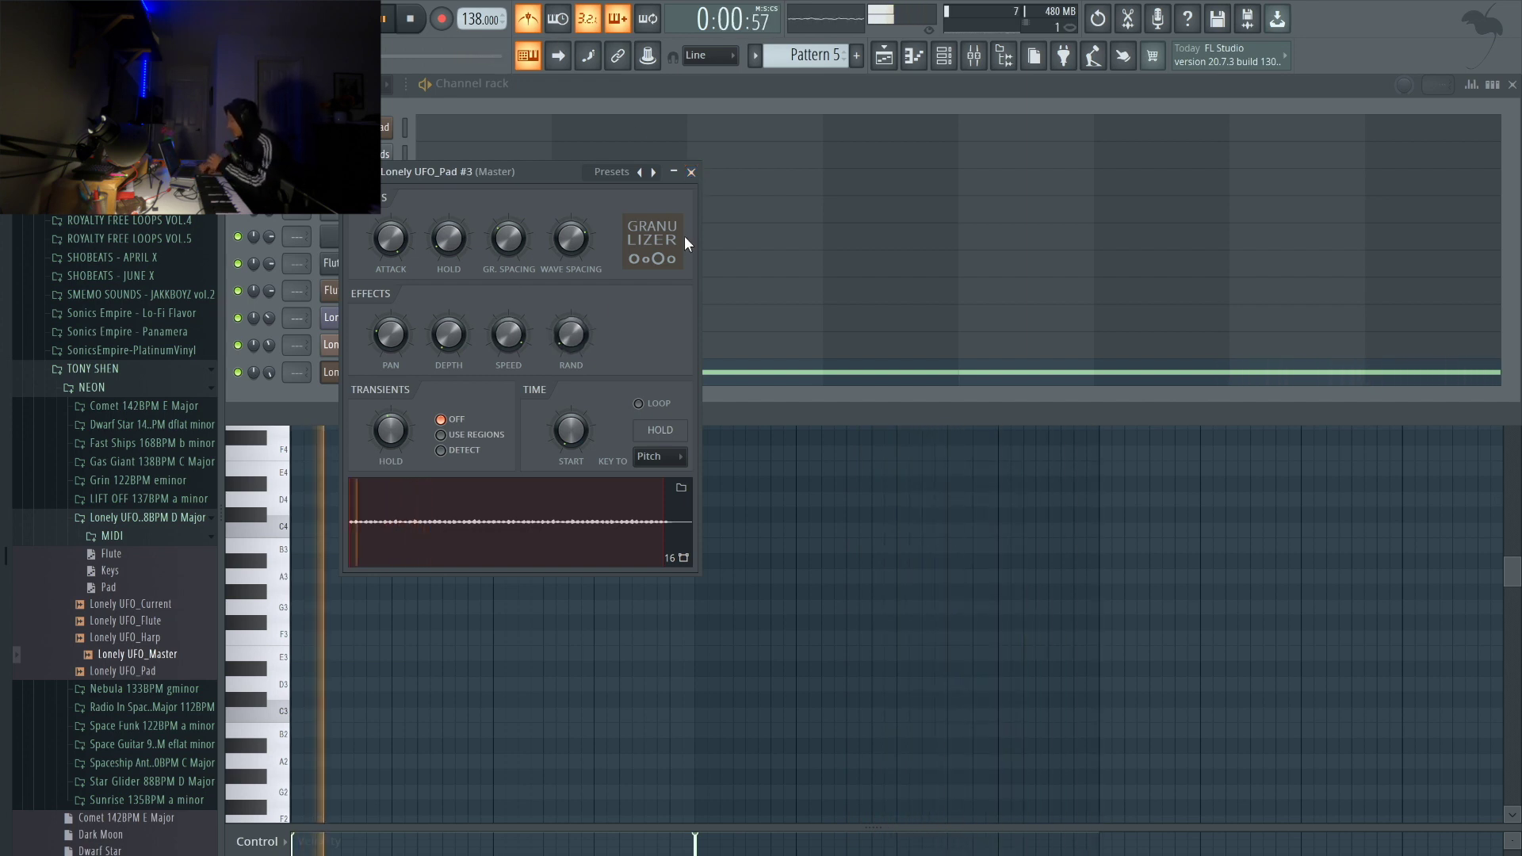
click(691, 173)
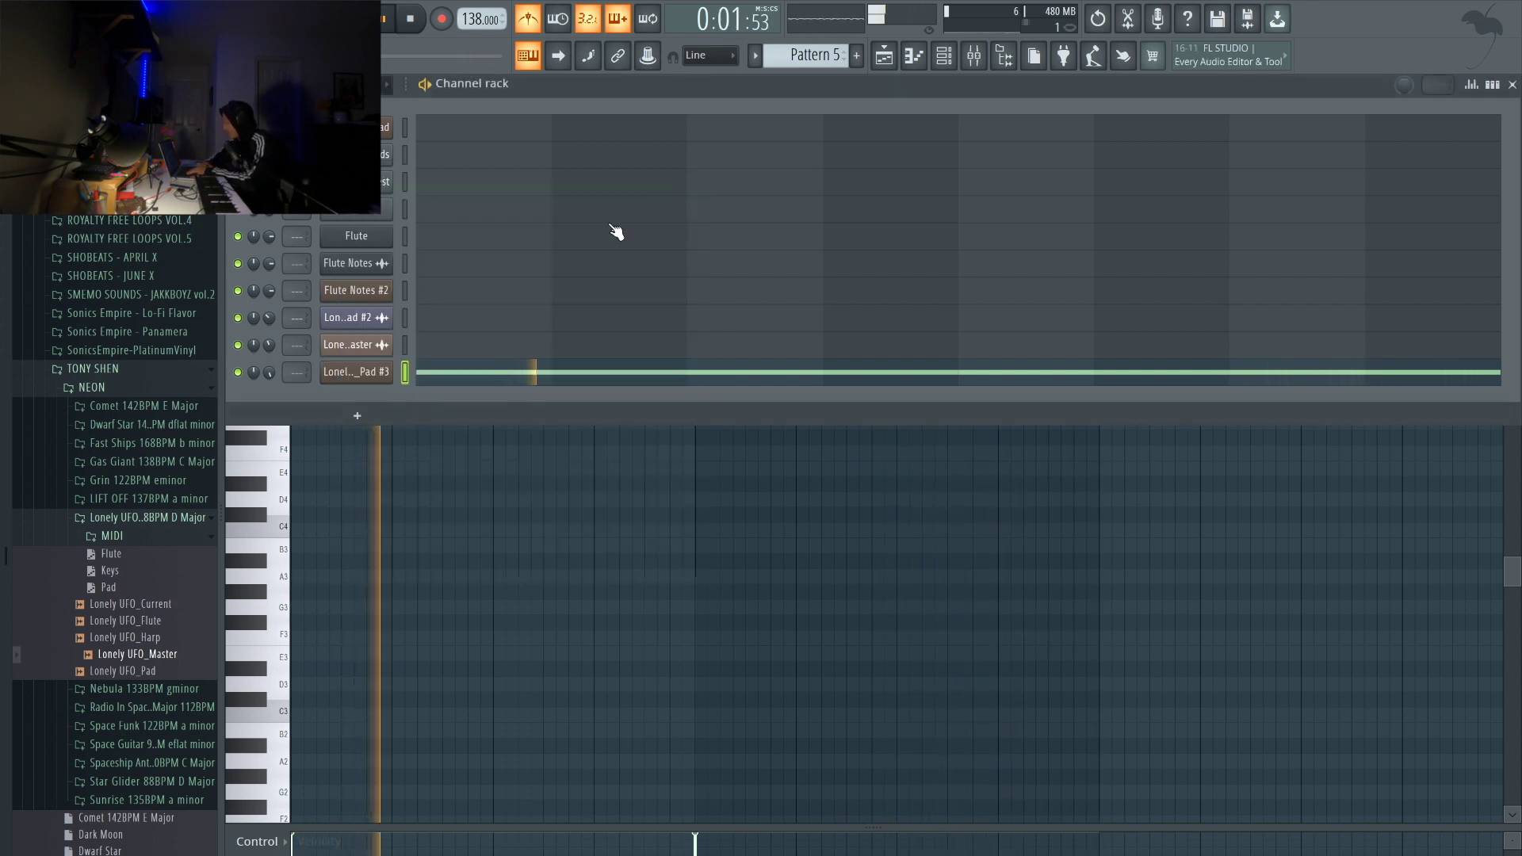
- Draw one-bar C6 notes at bars 1, 3 and 5 above the long C5 note
click(491, 380)
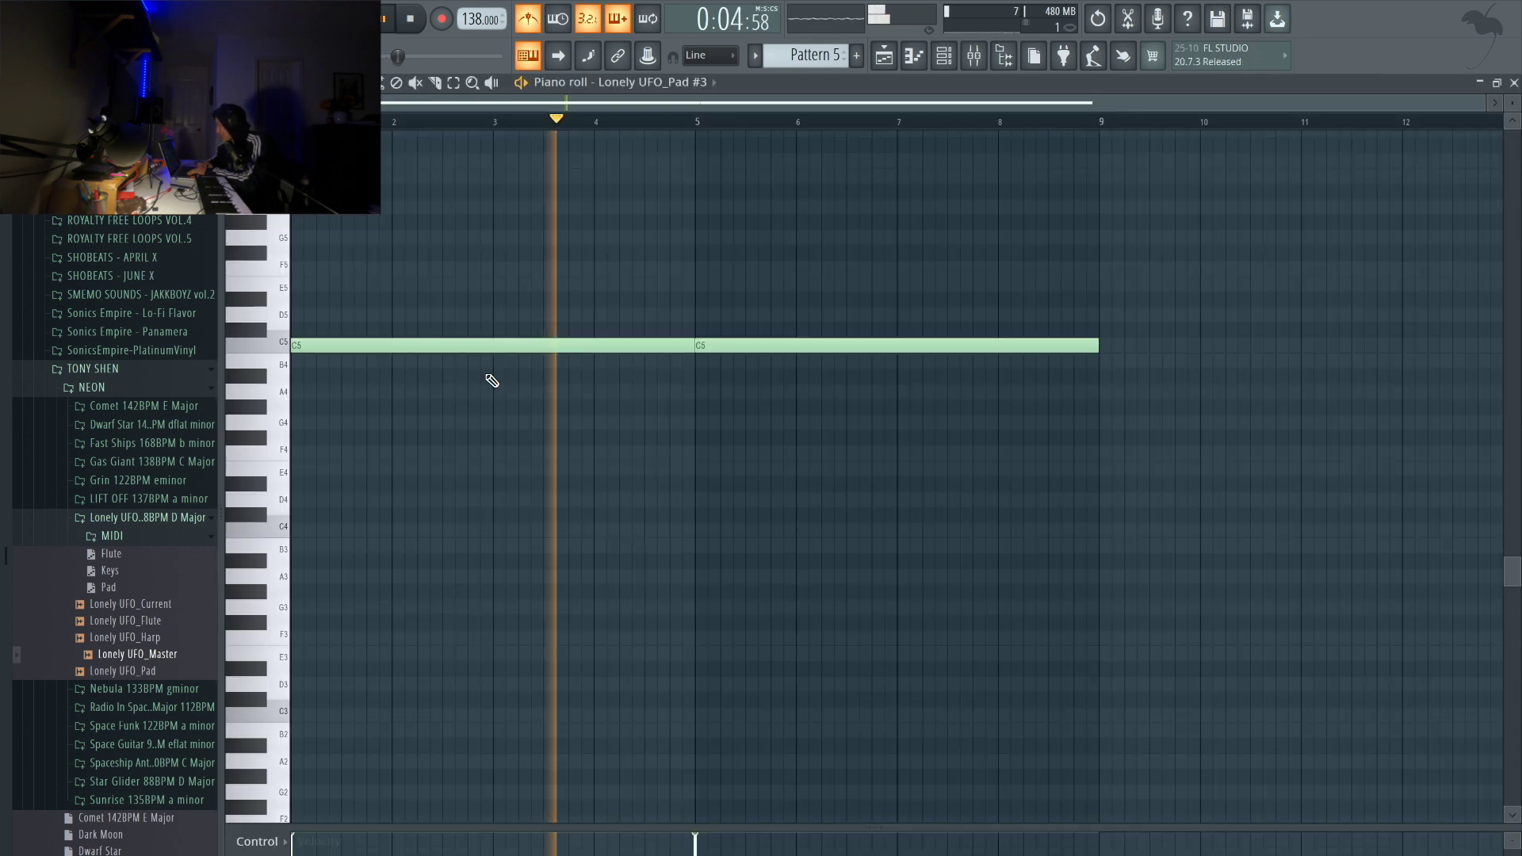
scroll(491, 380, up, 3)
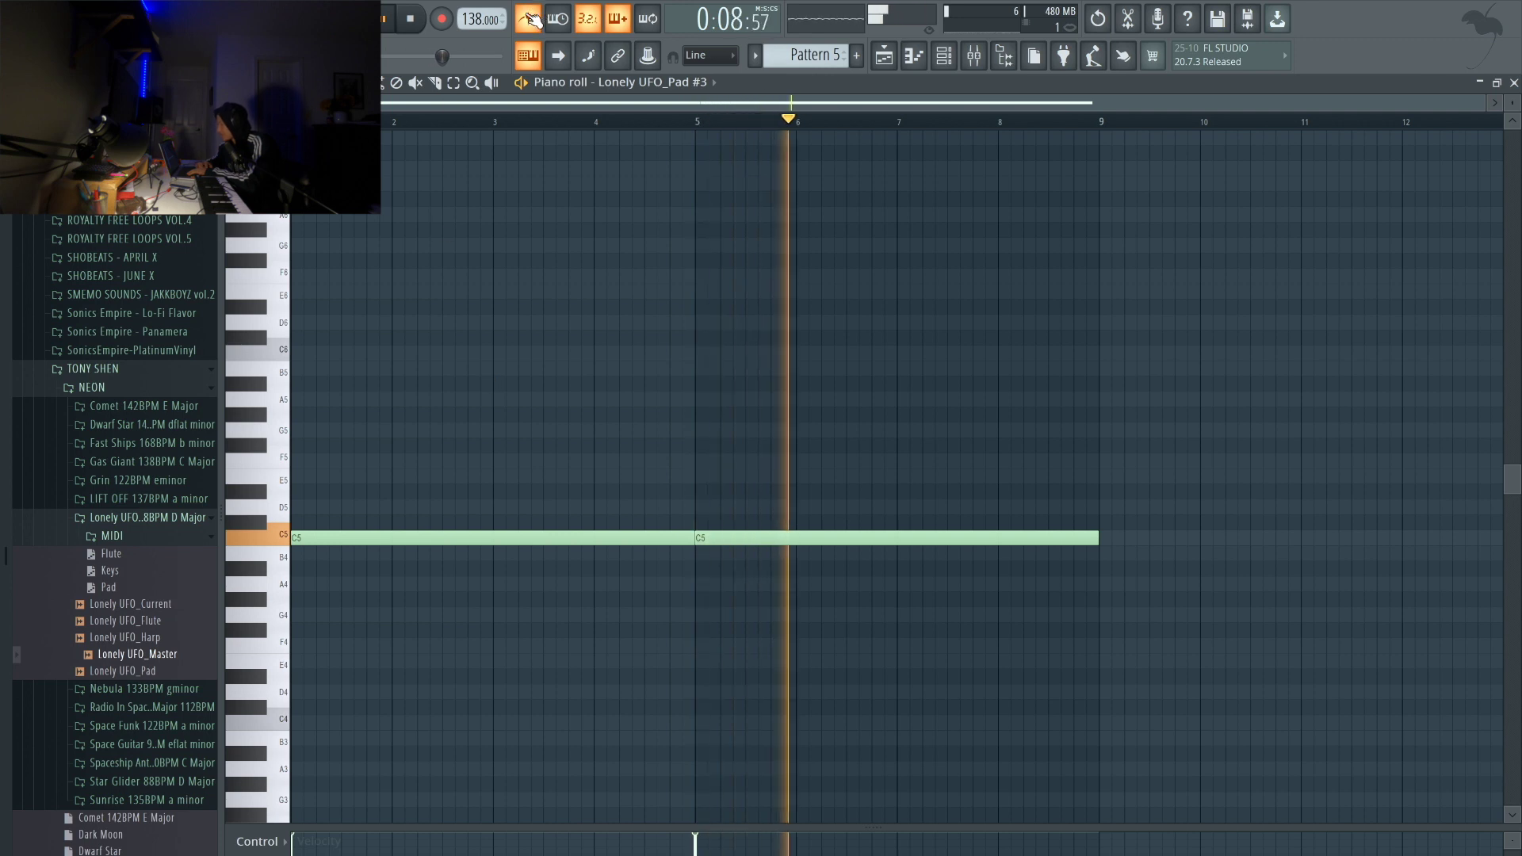
key(space)
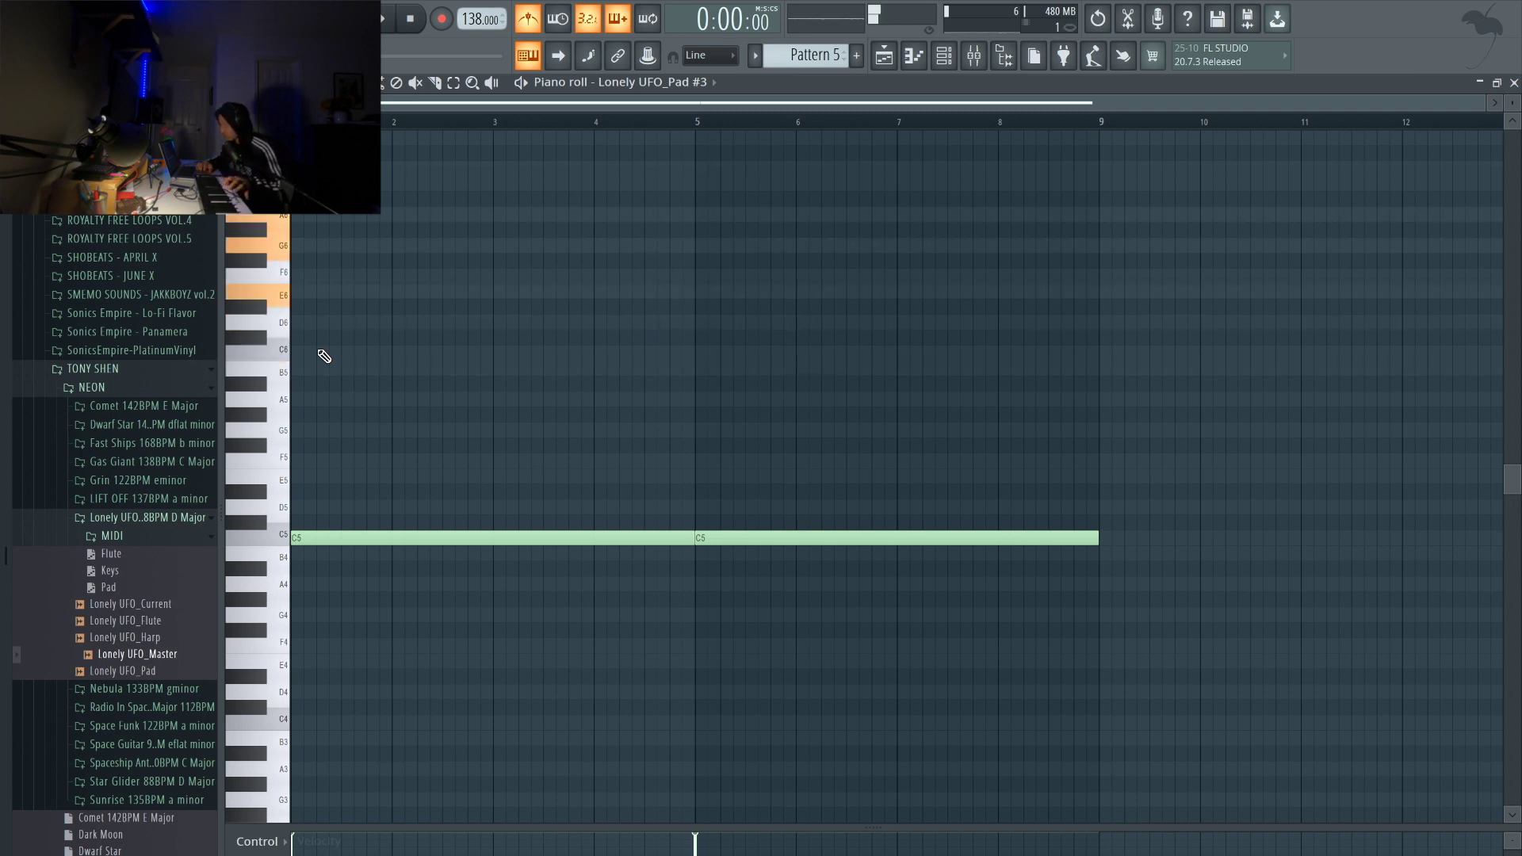
drag(316, 356, 266, 350)
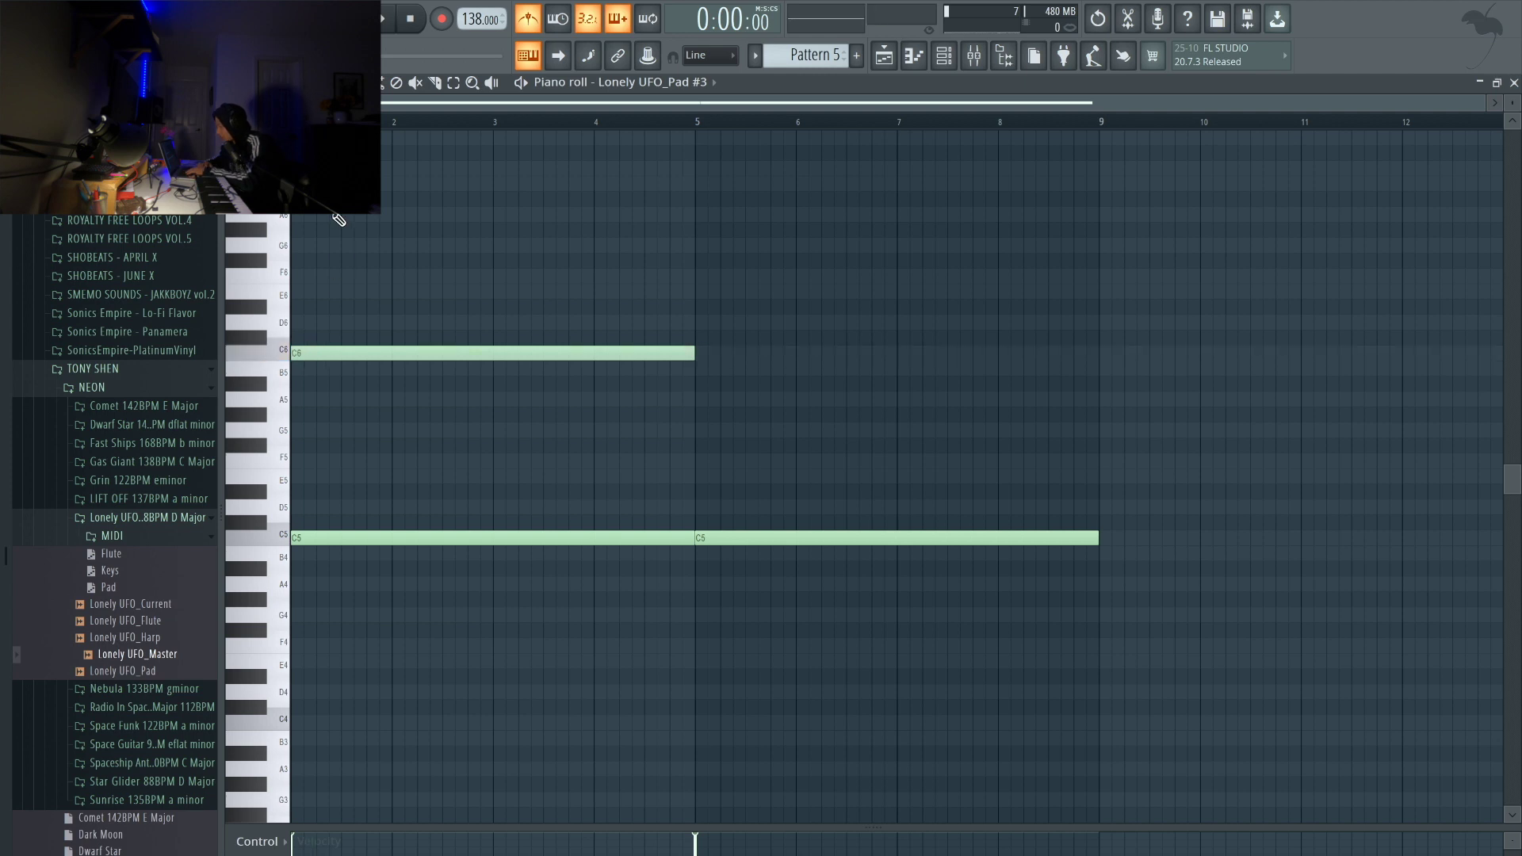
drag(694, 353, 392, 388)
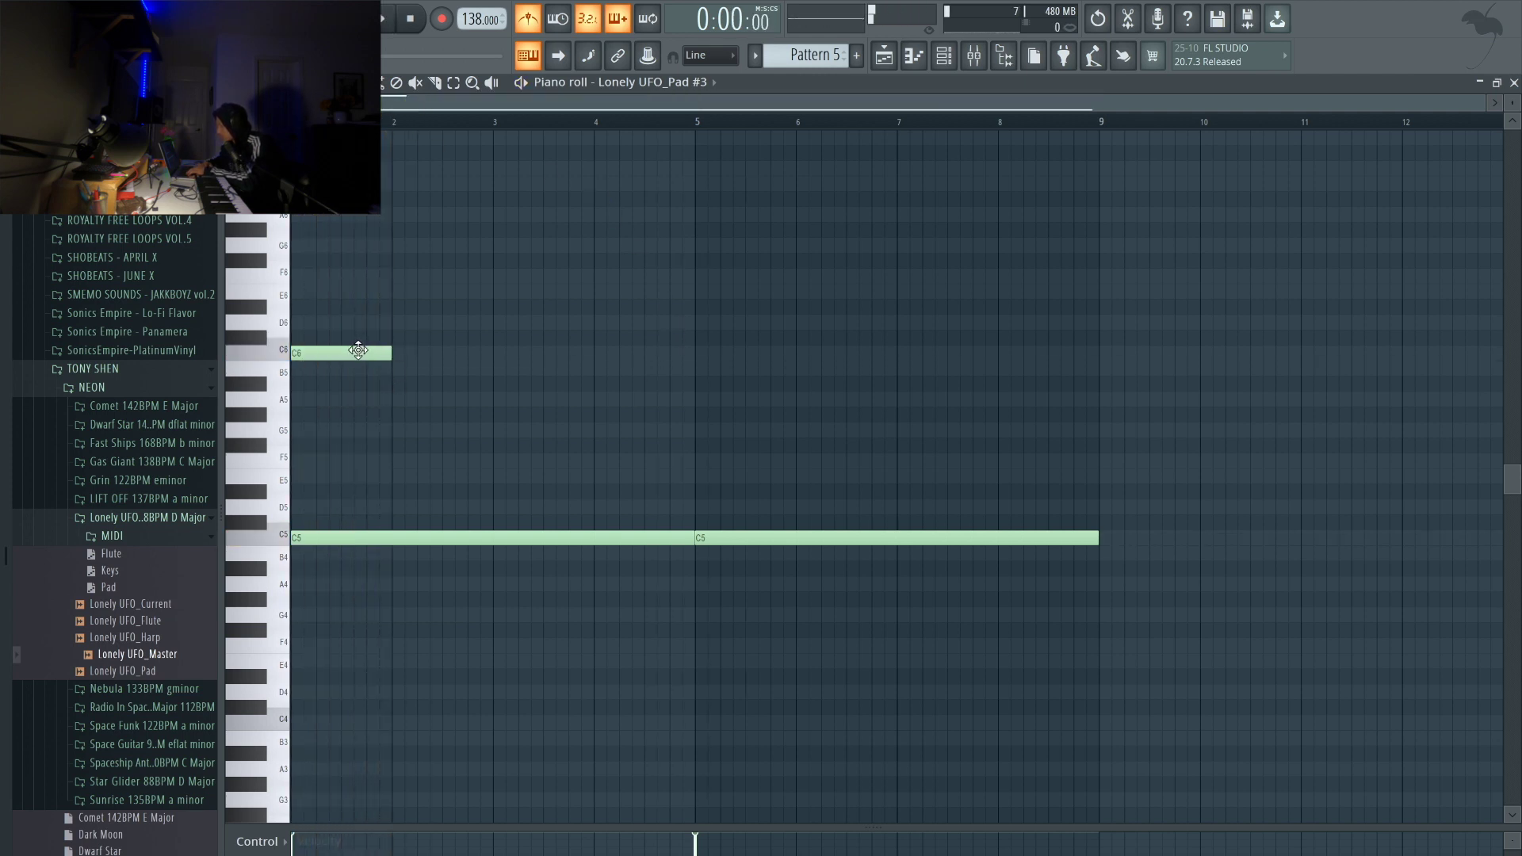
click(612, 349)
drag(613, 349, 551, 349)
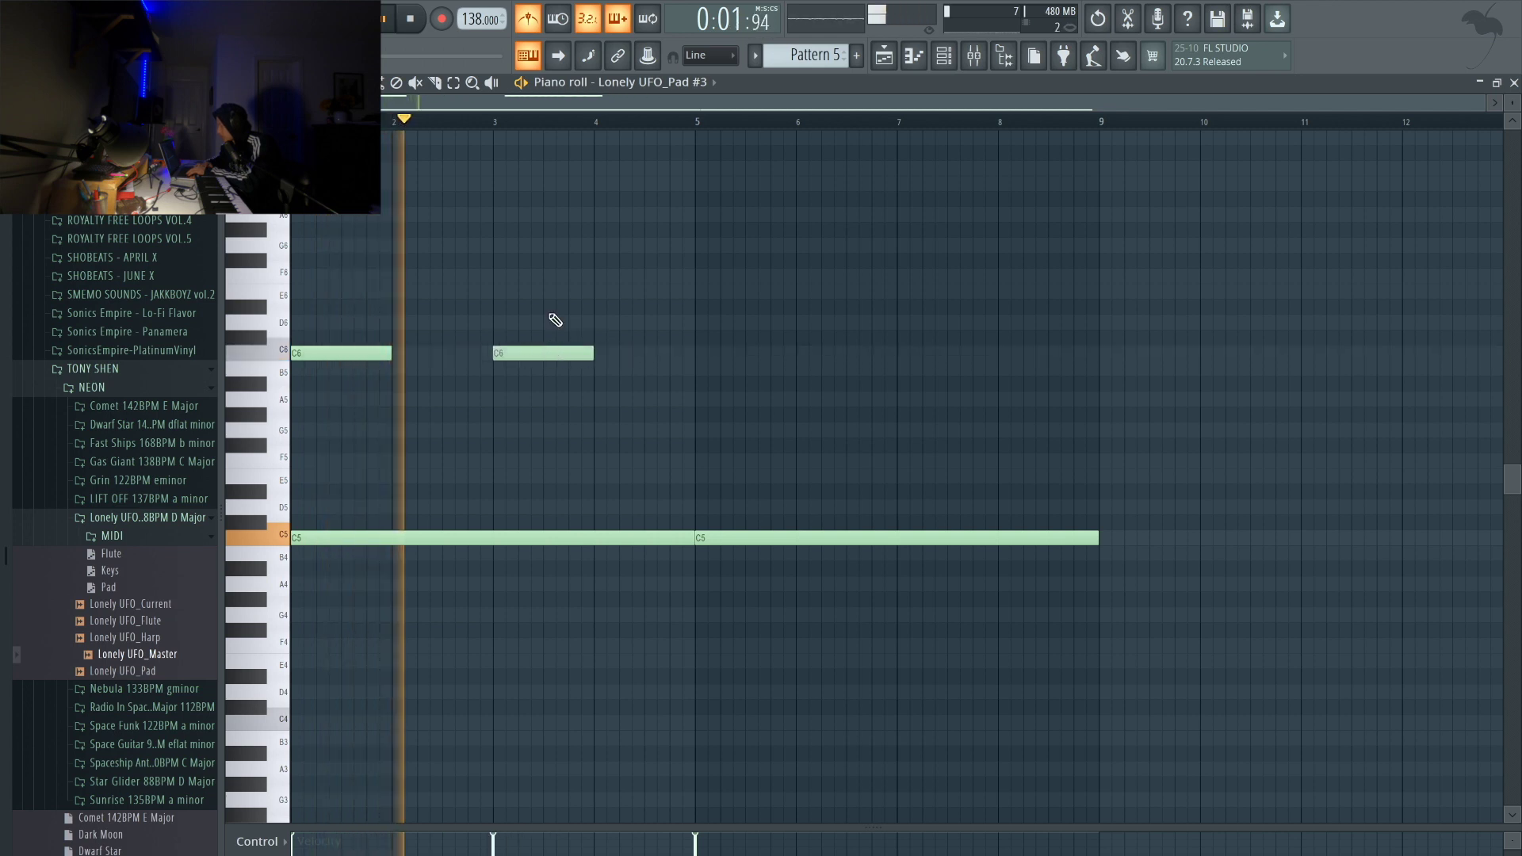
drag(702, 351, 739, 352)
- Duplicate the C6 notes with Ctrl+B, delete the extras to leave one at bar 7, and play
drag(827, 406, 347, 299)
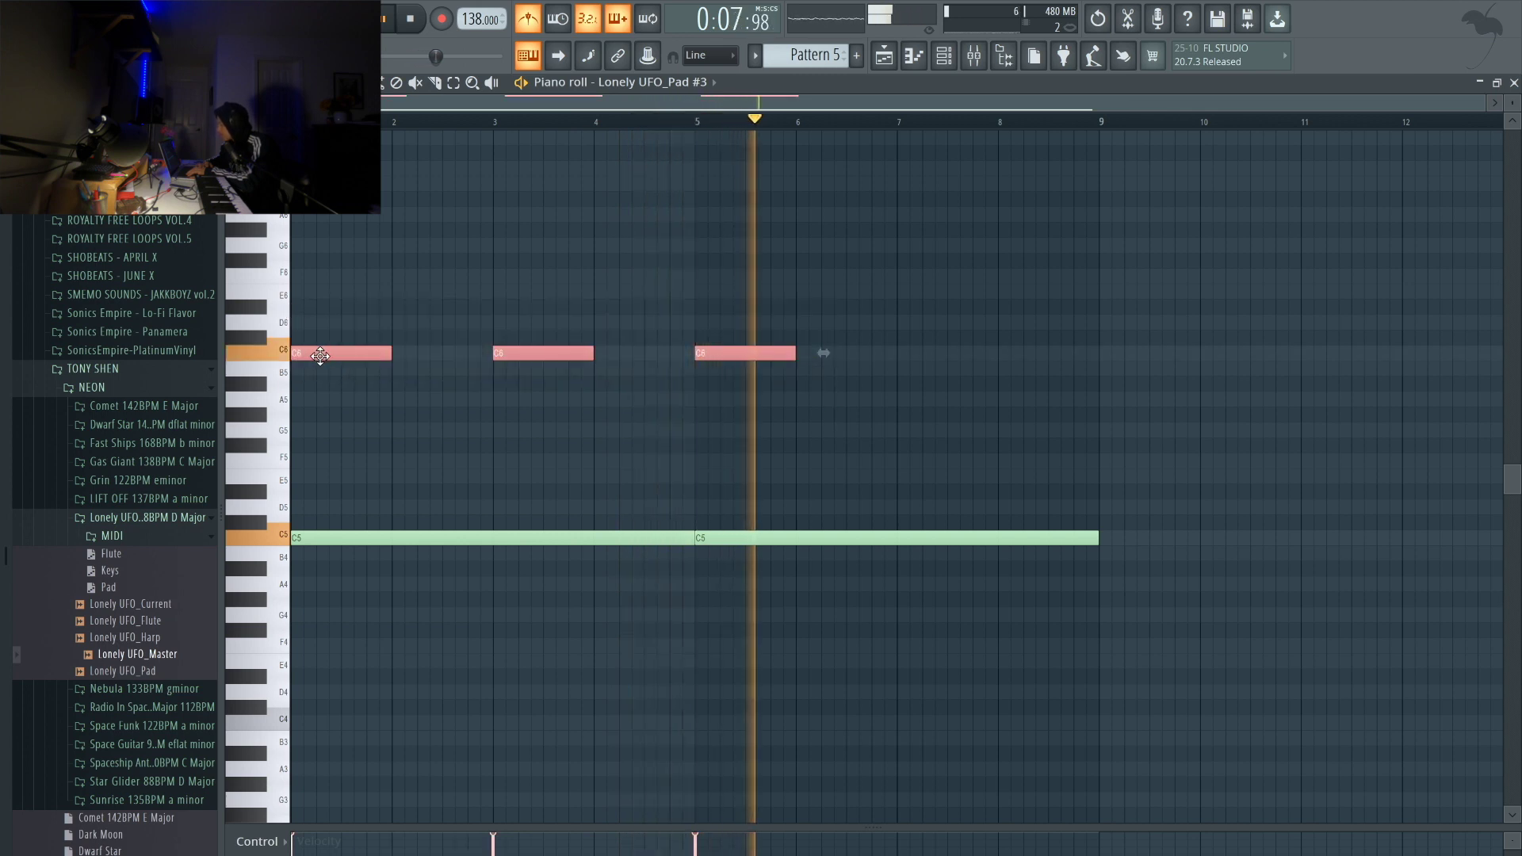
key(ctrl+b)
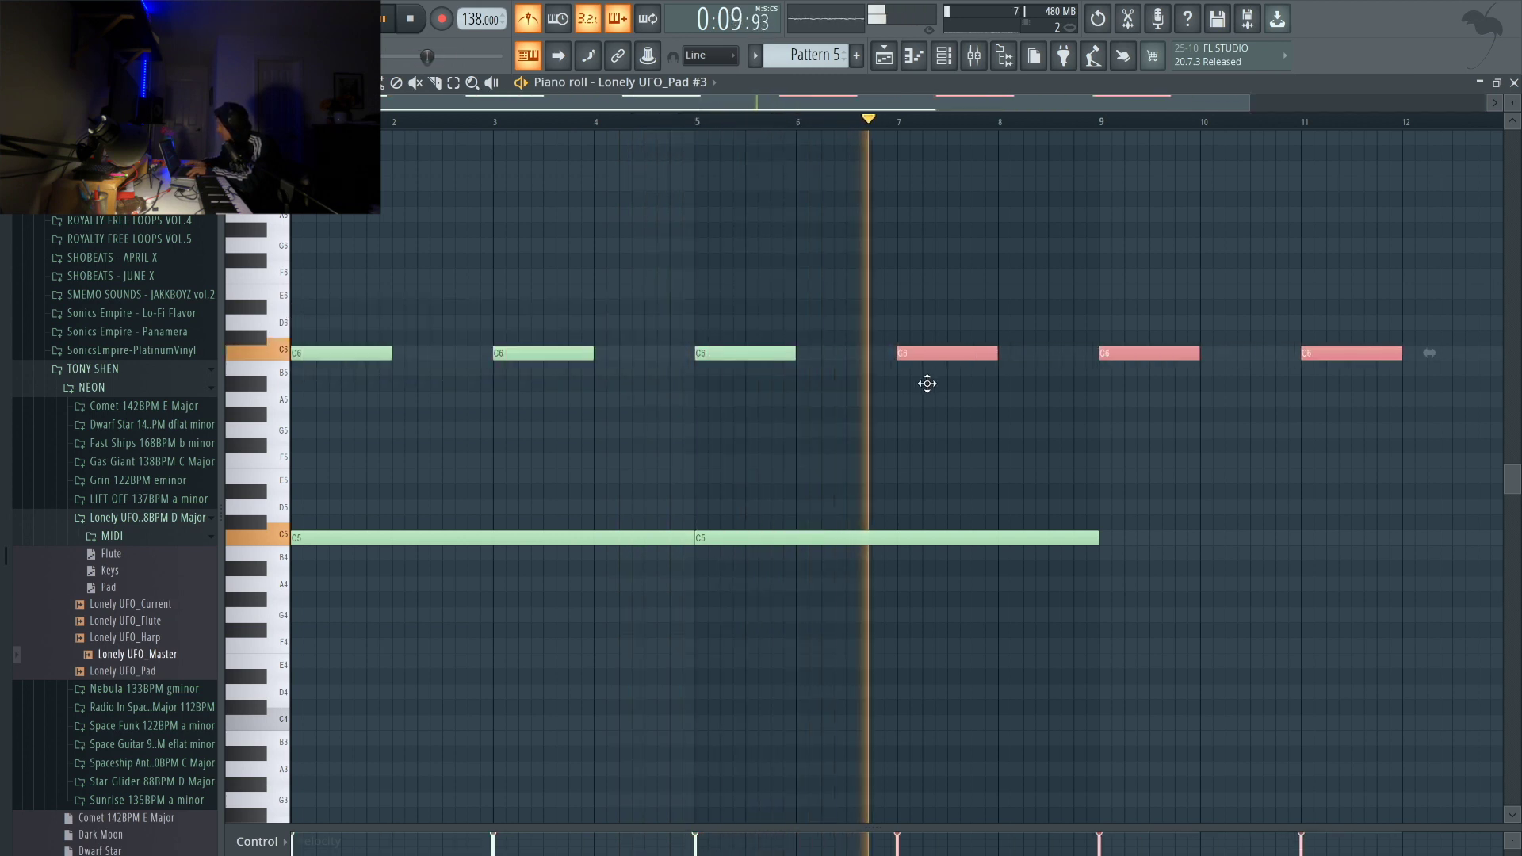
key(Delete)
key(space)
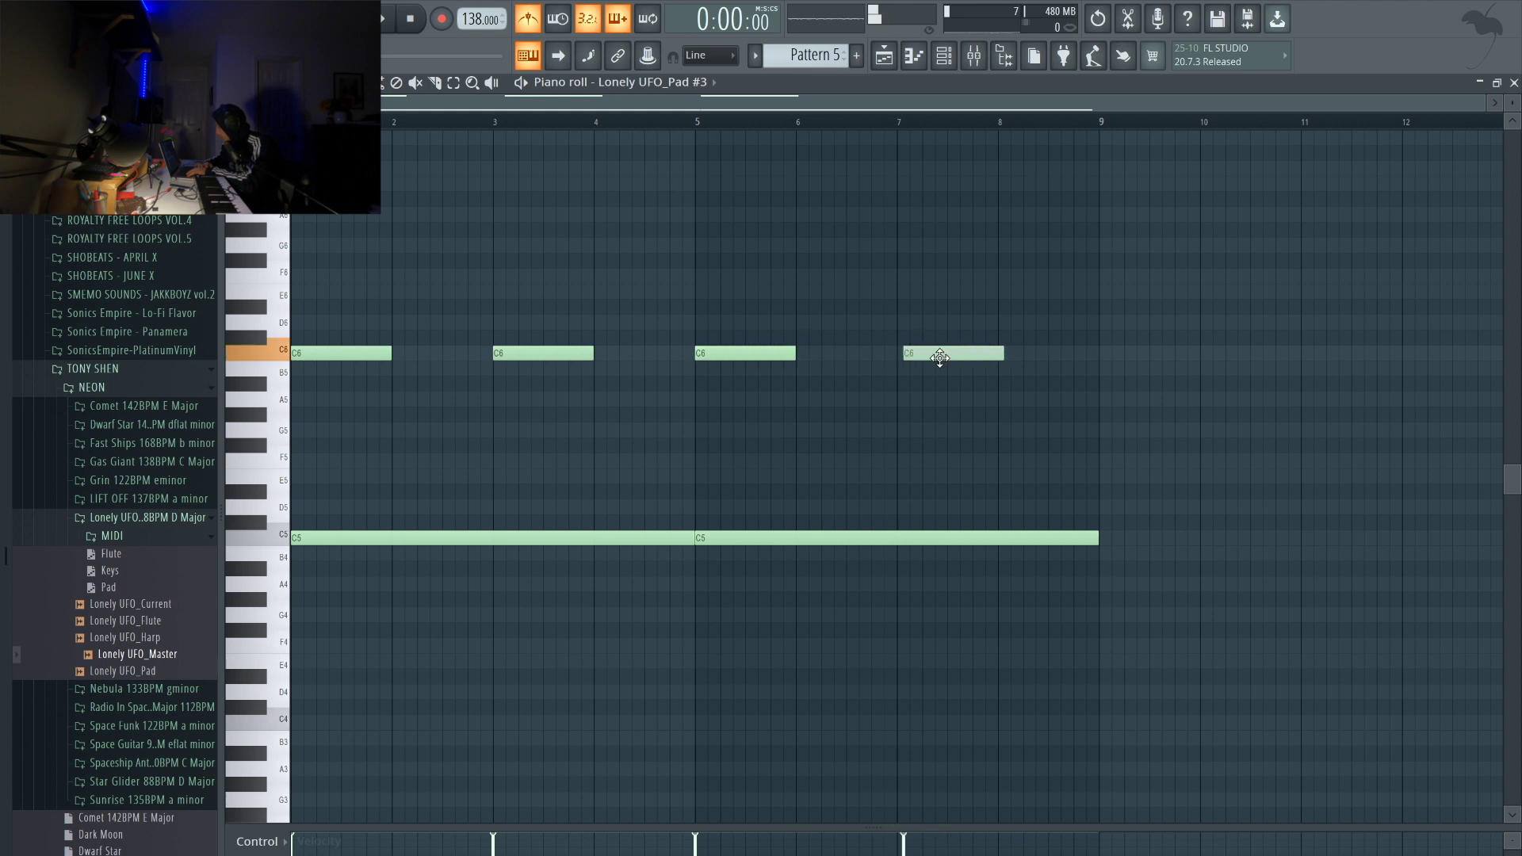
drag(935, 401, 317, 286)
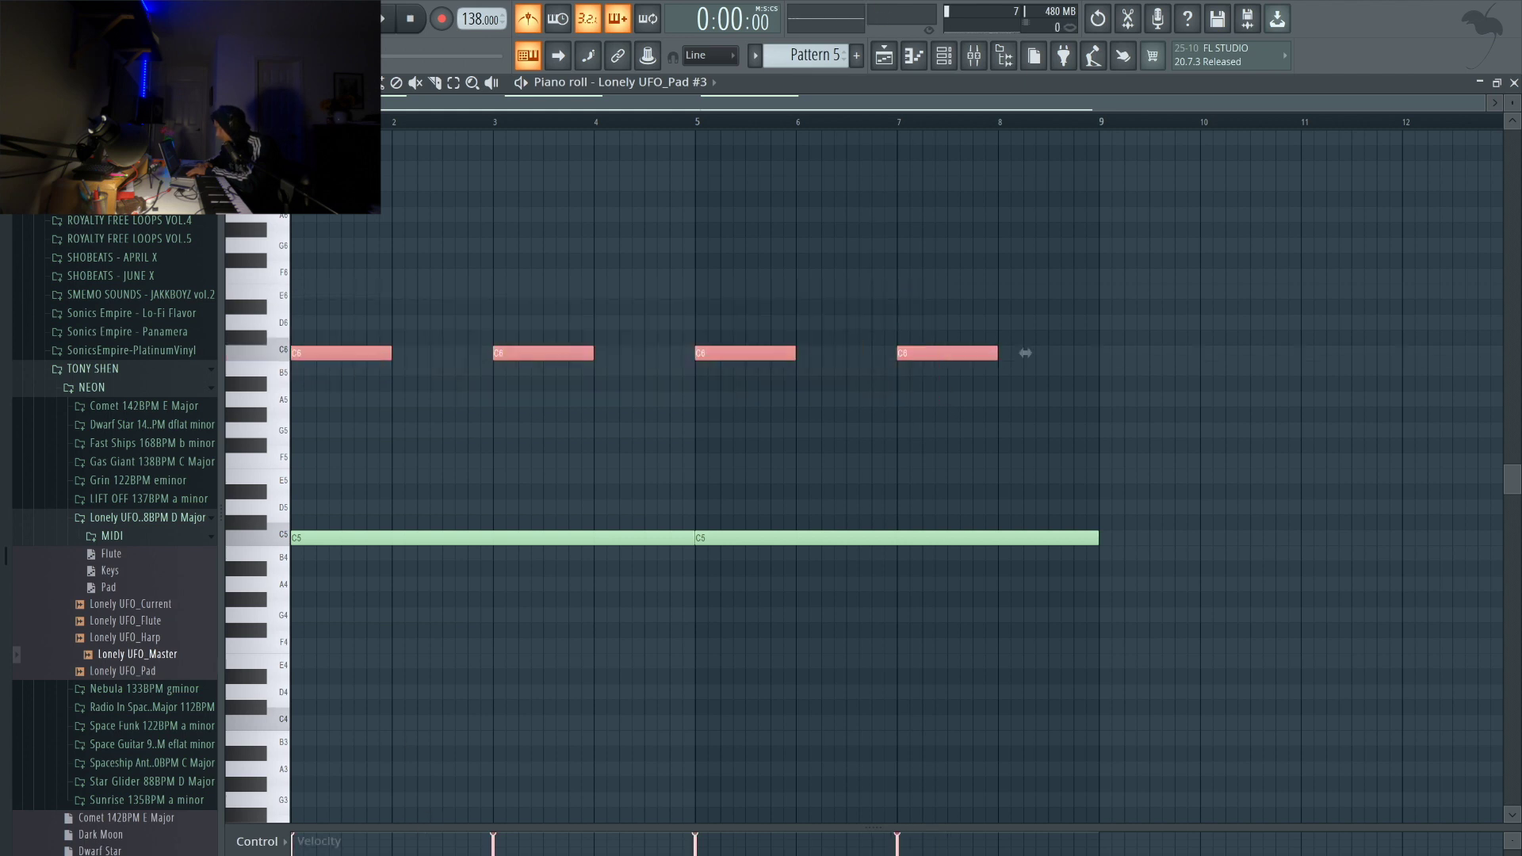
key(ctrl+d)
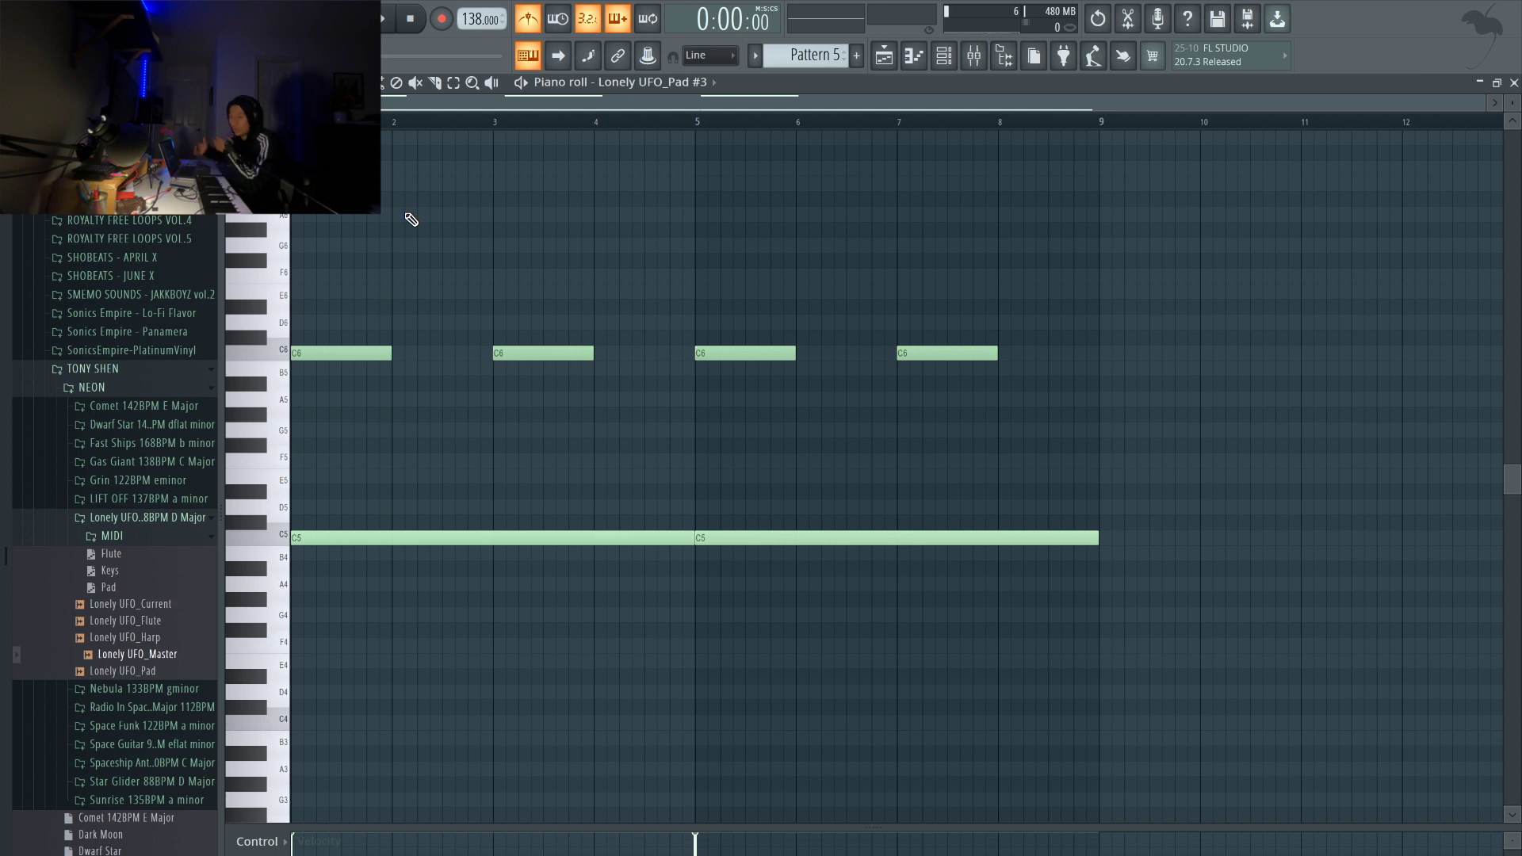
key(space)
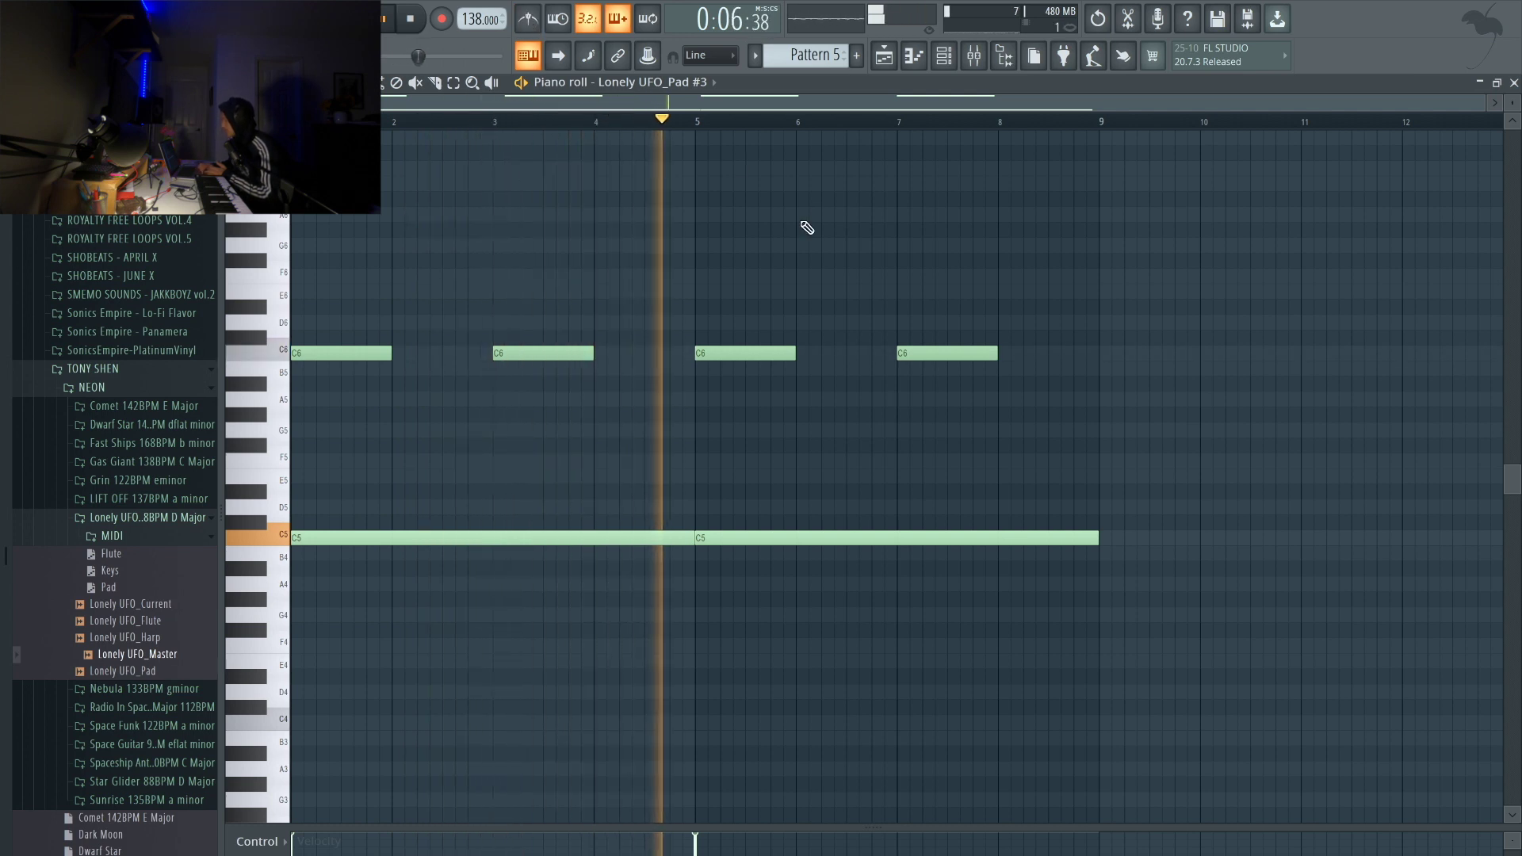
- Link Lonely UFO_Pad #3 to mixer insert 8 with Ctrl+L and open Slot 1's effect list
click(984, 58)
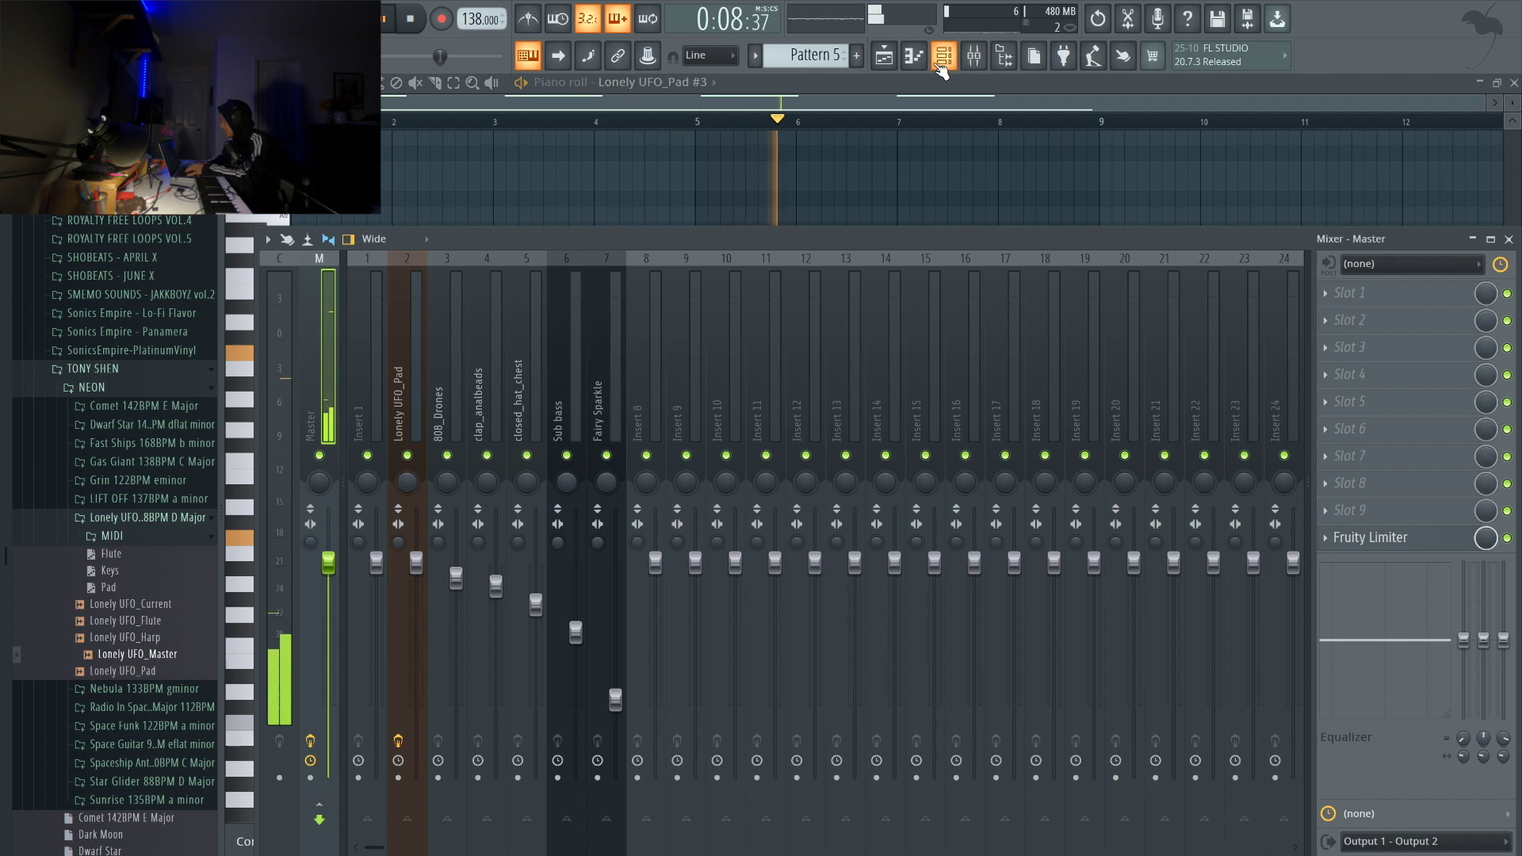
click(955, 60)
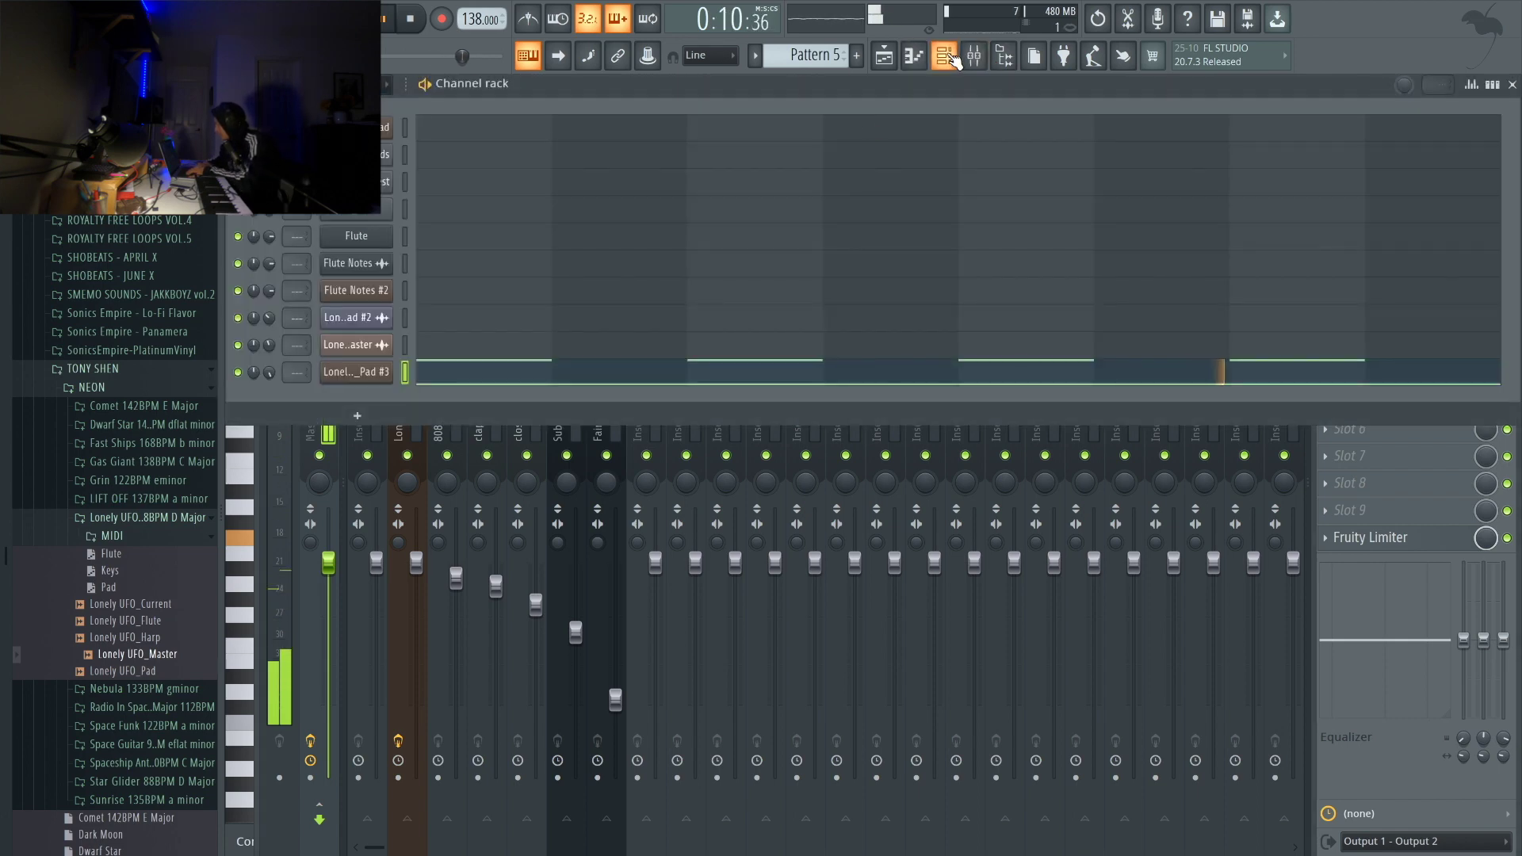
click(979, 59)
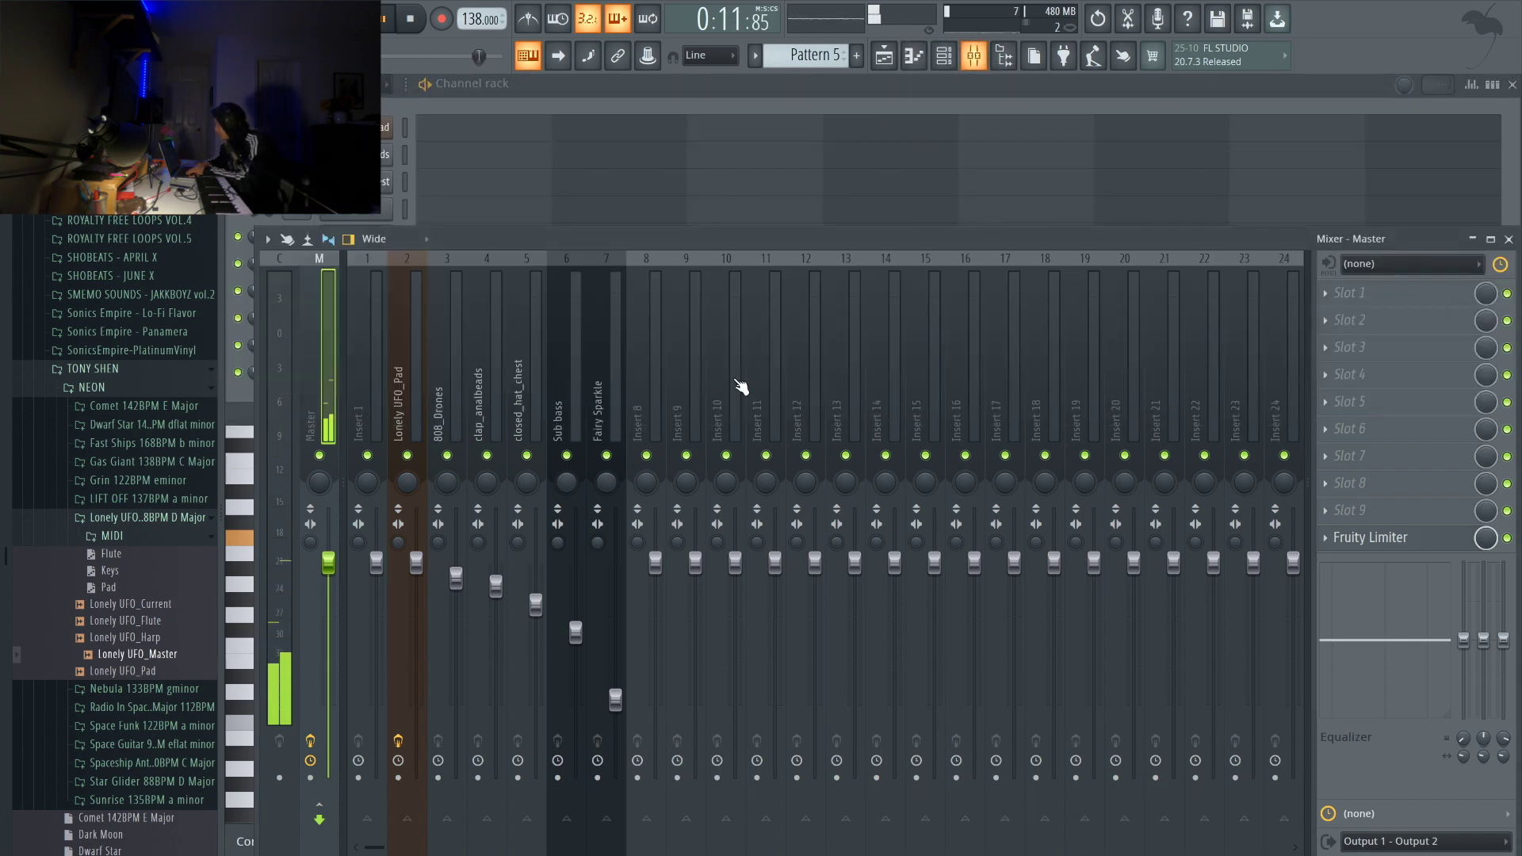
click(644, 355)
key(space)
key(ctrl+l)
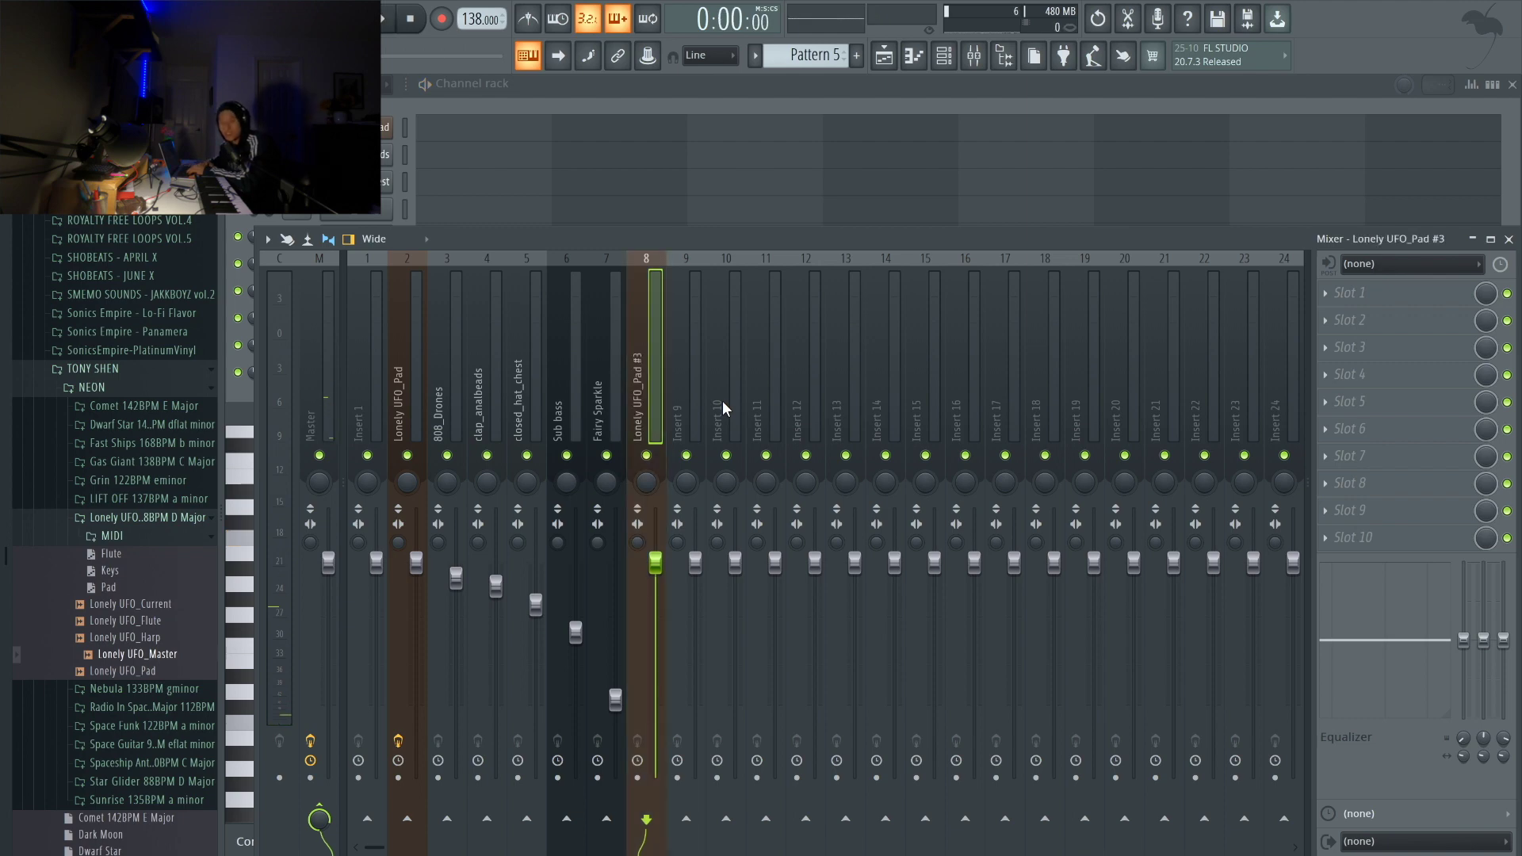
click(1408, 289)
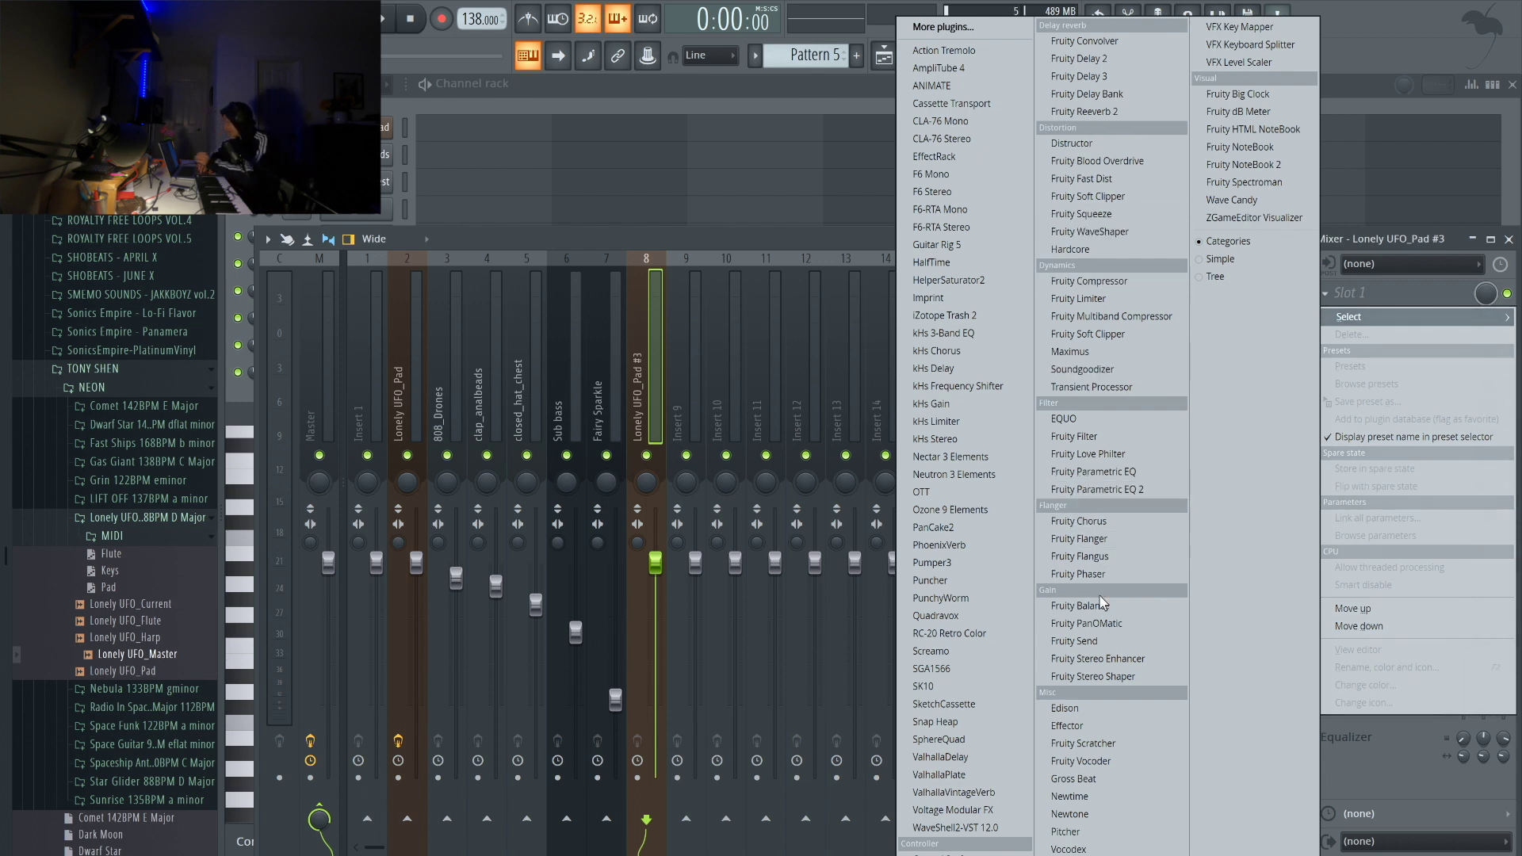
- Load Fruity Reeverb 2 and Fruity Chorus on insert 8, moving the chorus ahead of the reverb
click(1094, 113)
key(space)
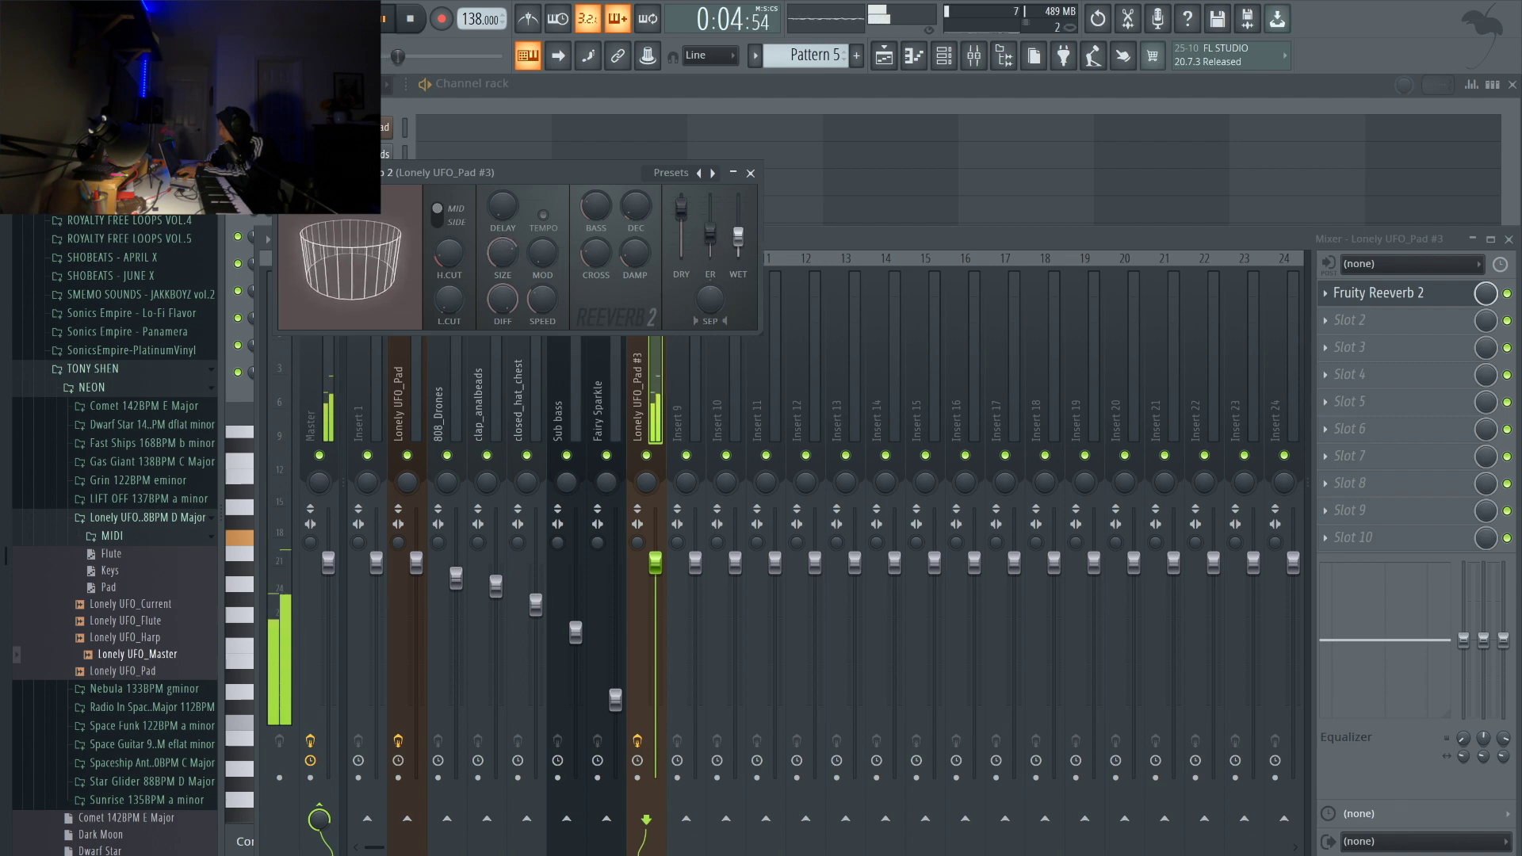
click(750, 173)
click(1401, 325)
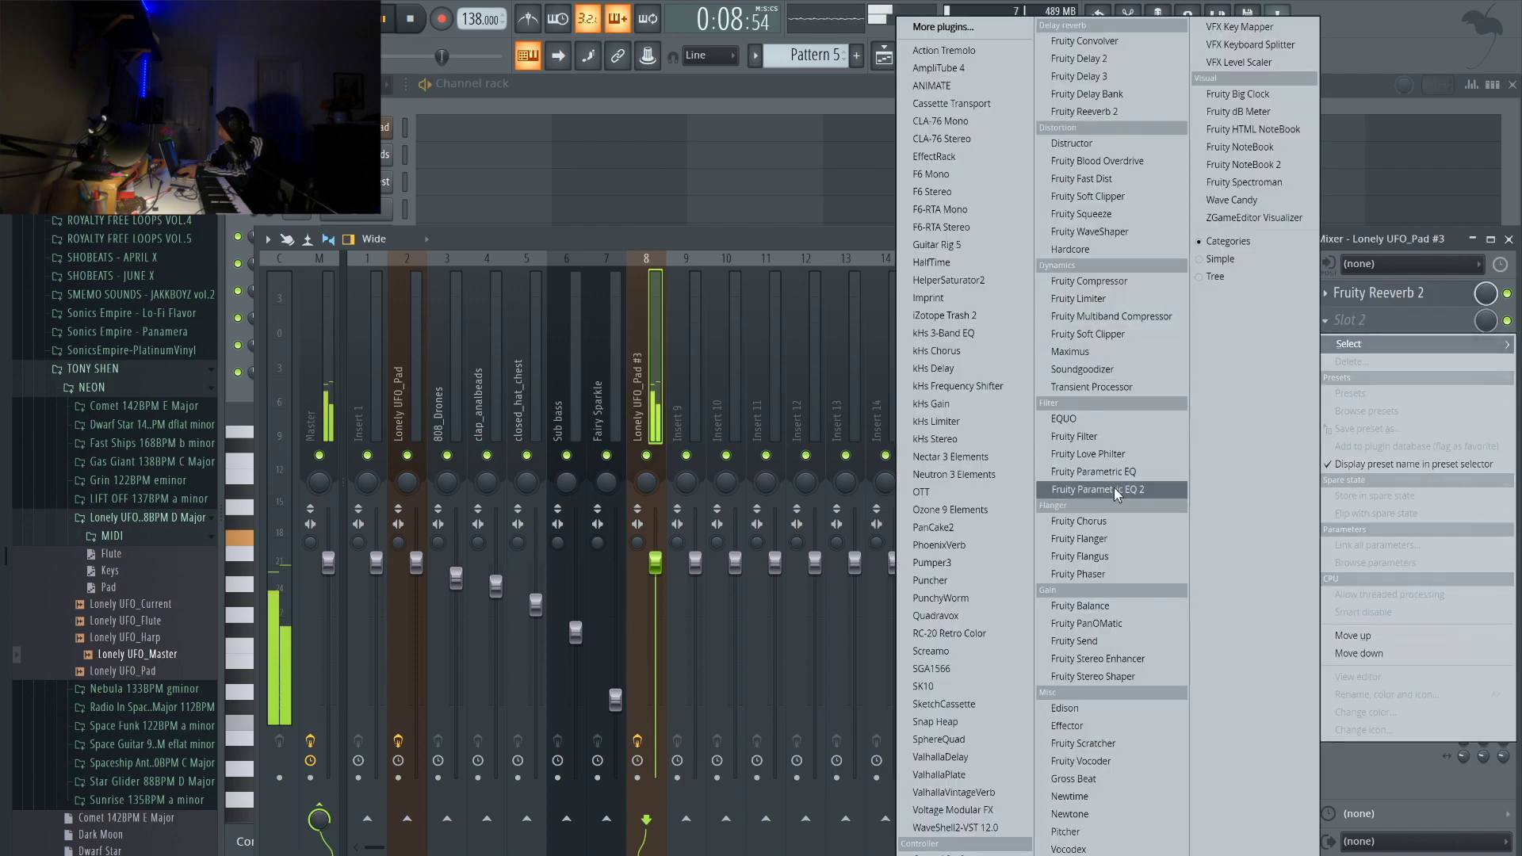
click(1149, 521)
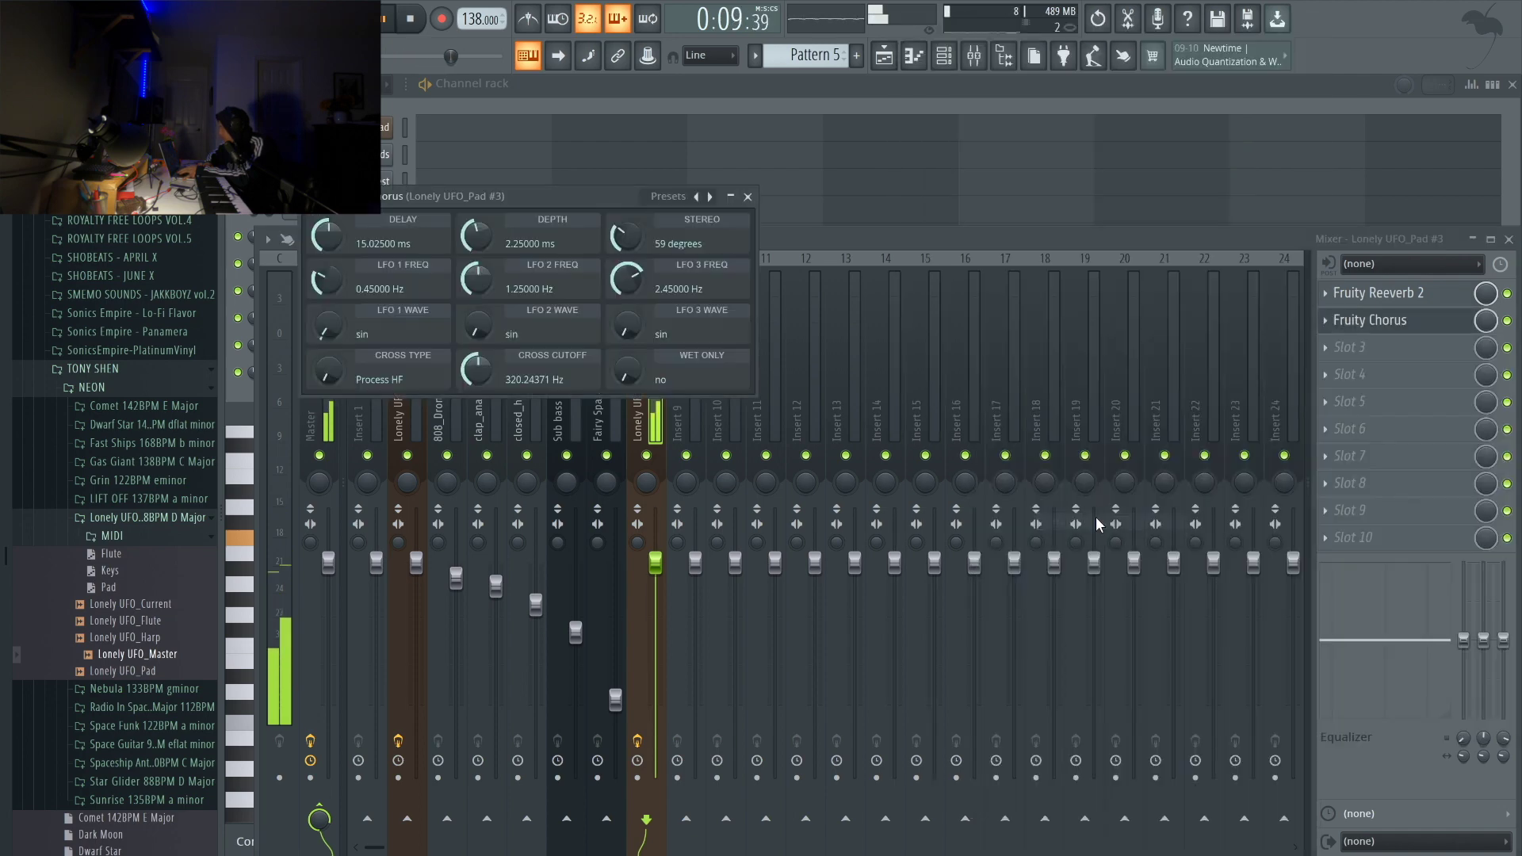
click(748, 196)
drag(1416, 325, 1415, 295)
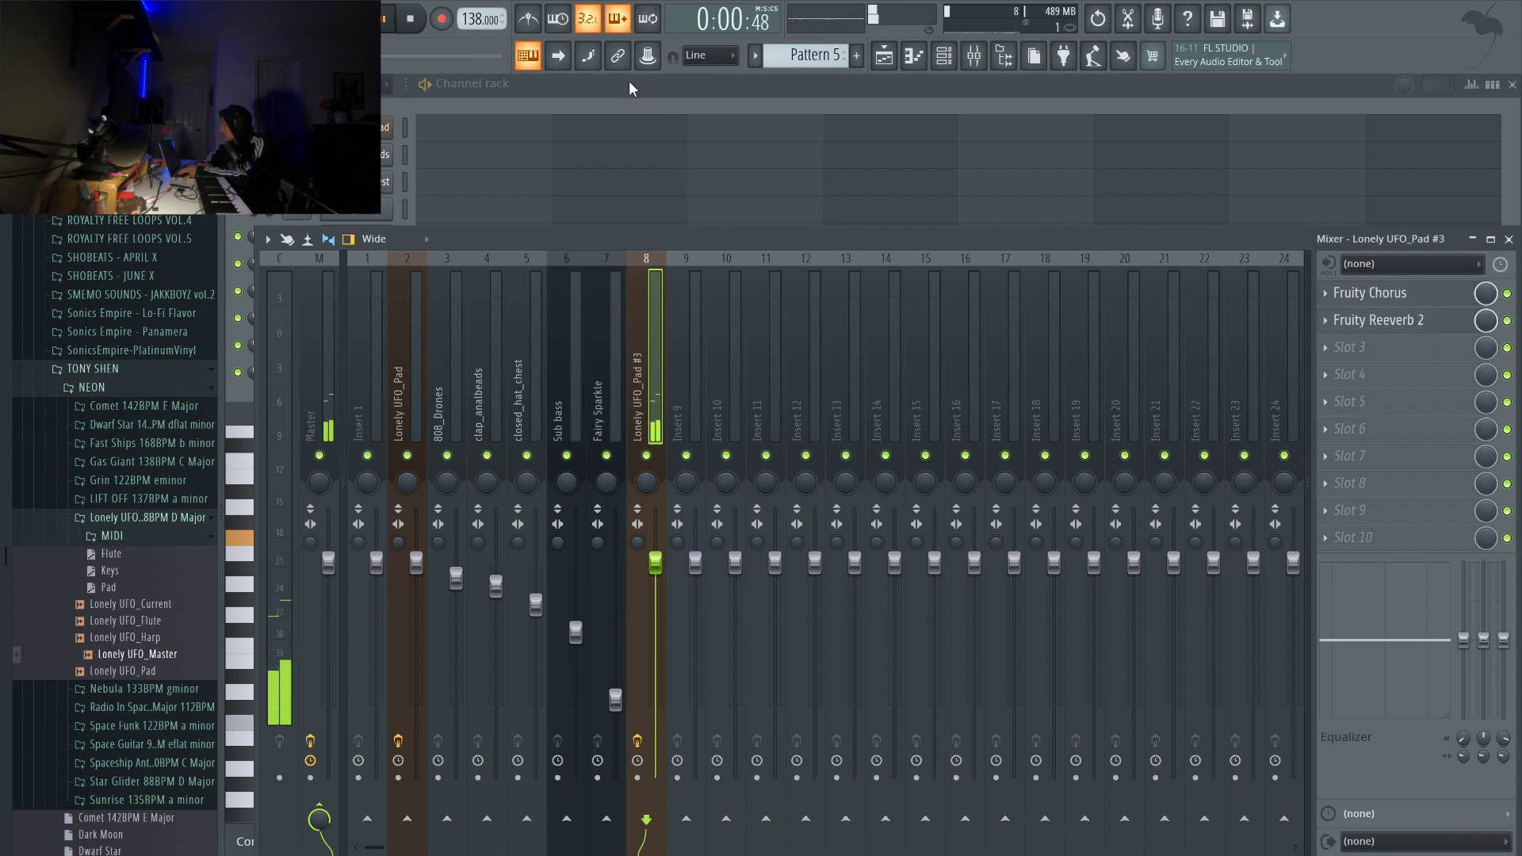
- Return to the playlist arrangement and stop playback
click(673, 161)
click(975, 57)
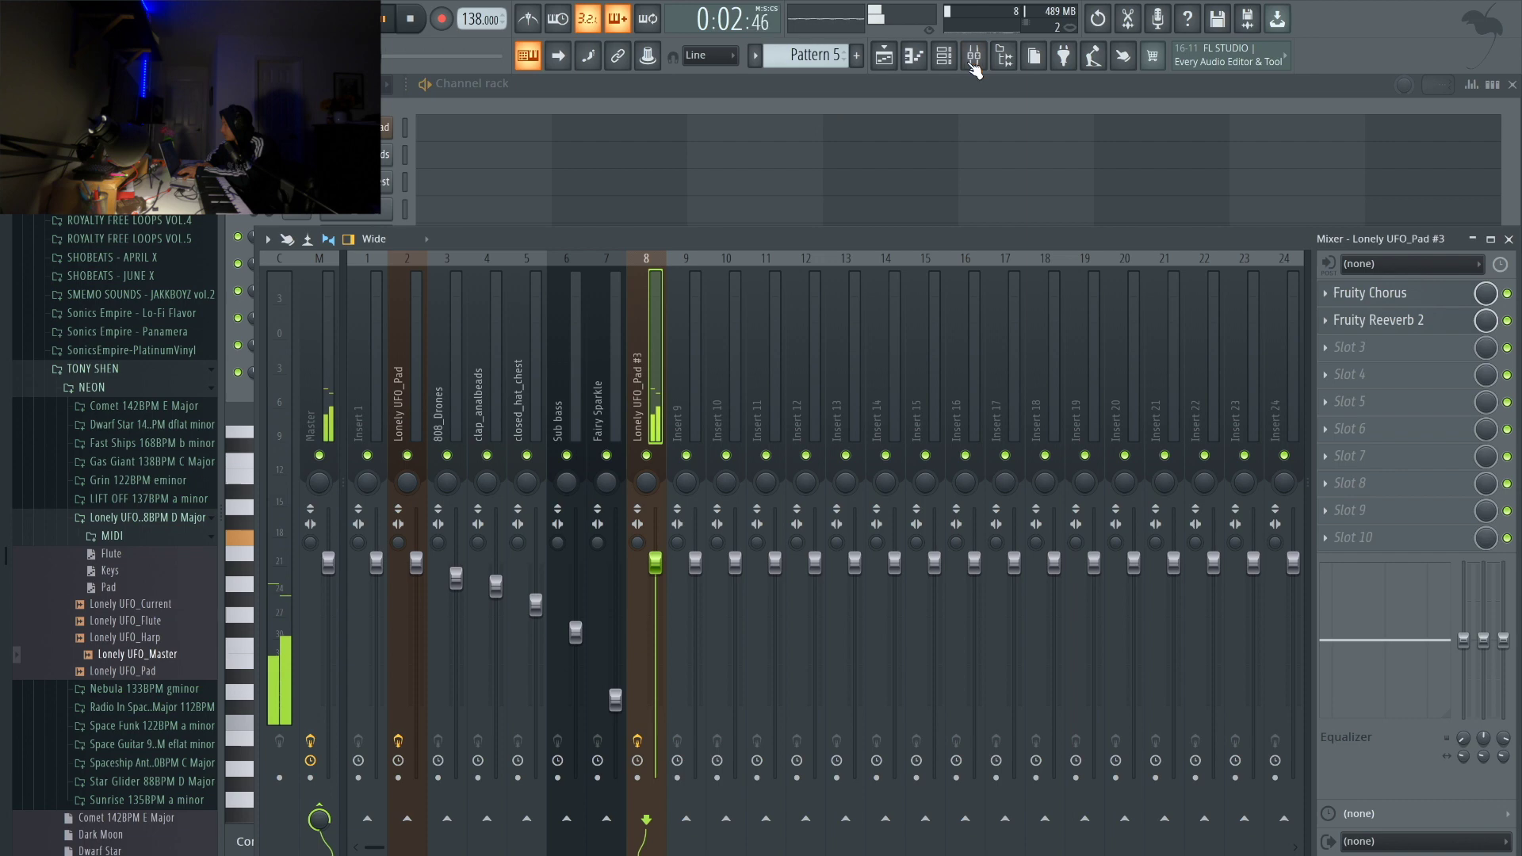
click(884, 56)
key(space)
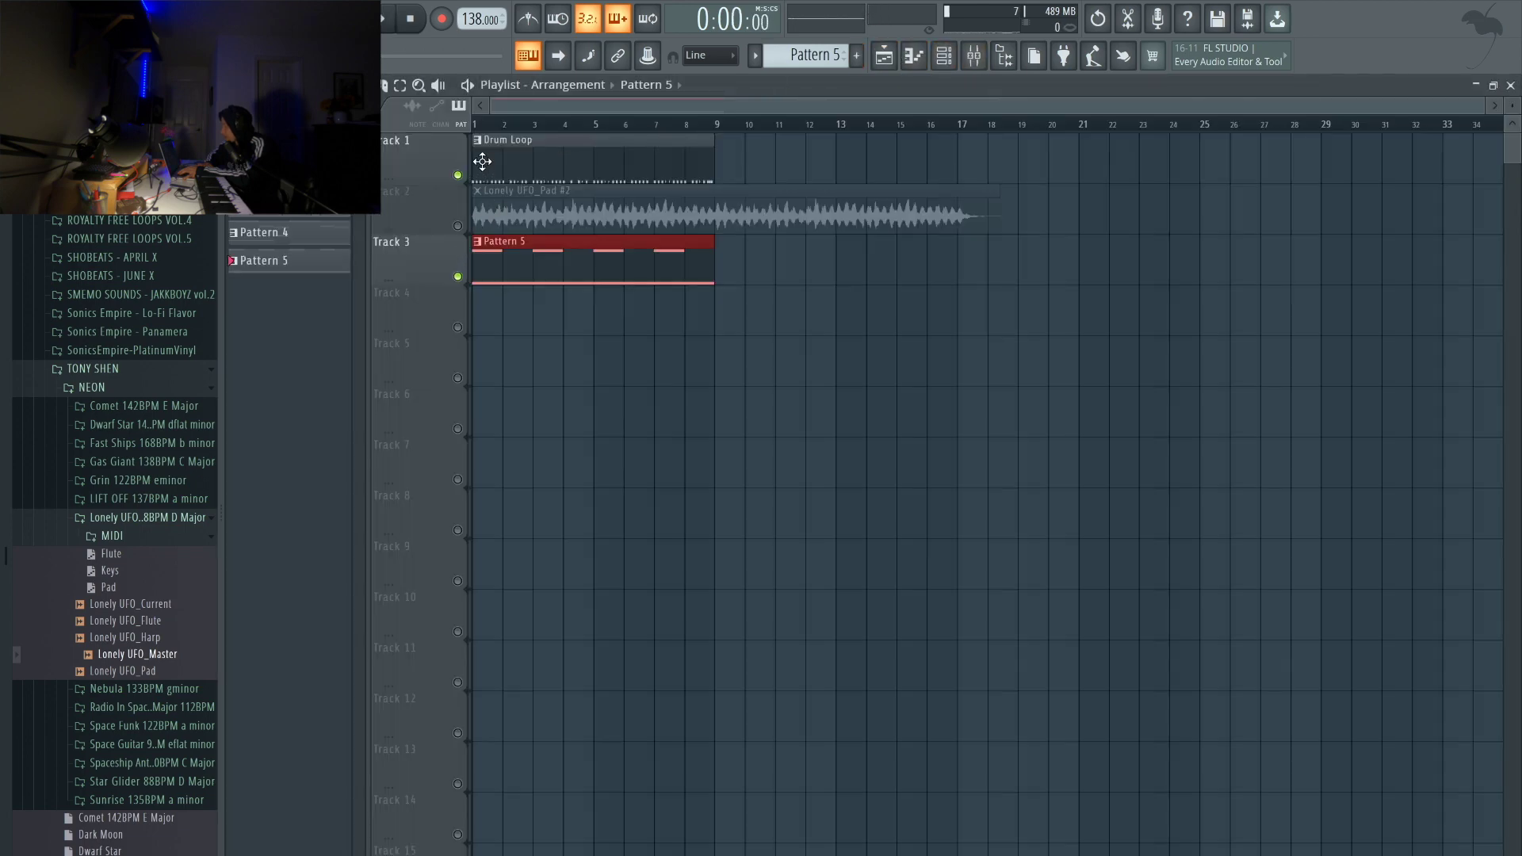
- Place the Flute Notes audio clip on Track 4 of the Playlist
key(space)
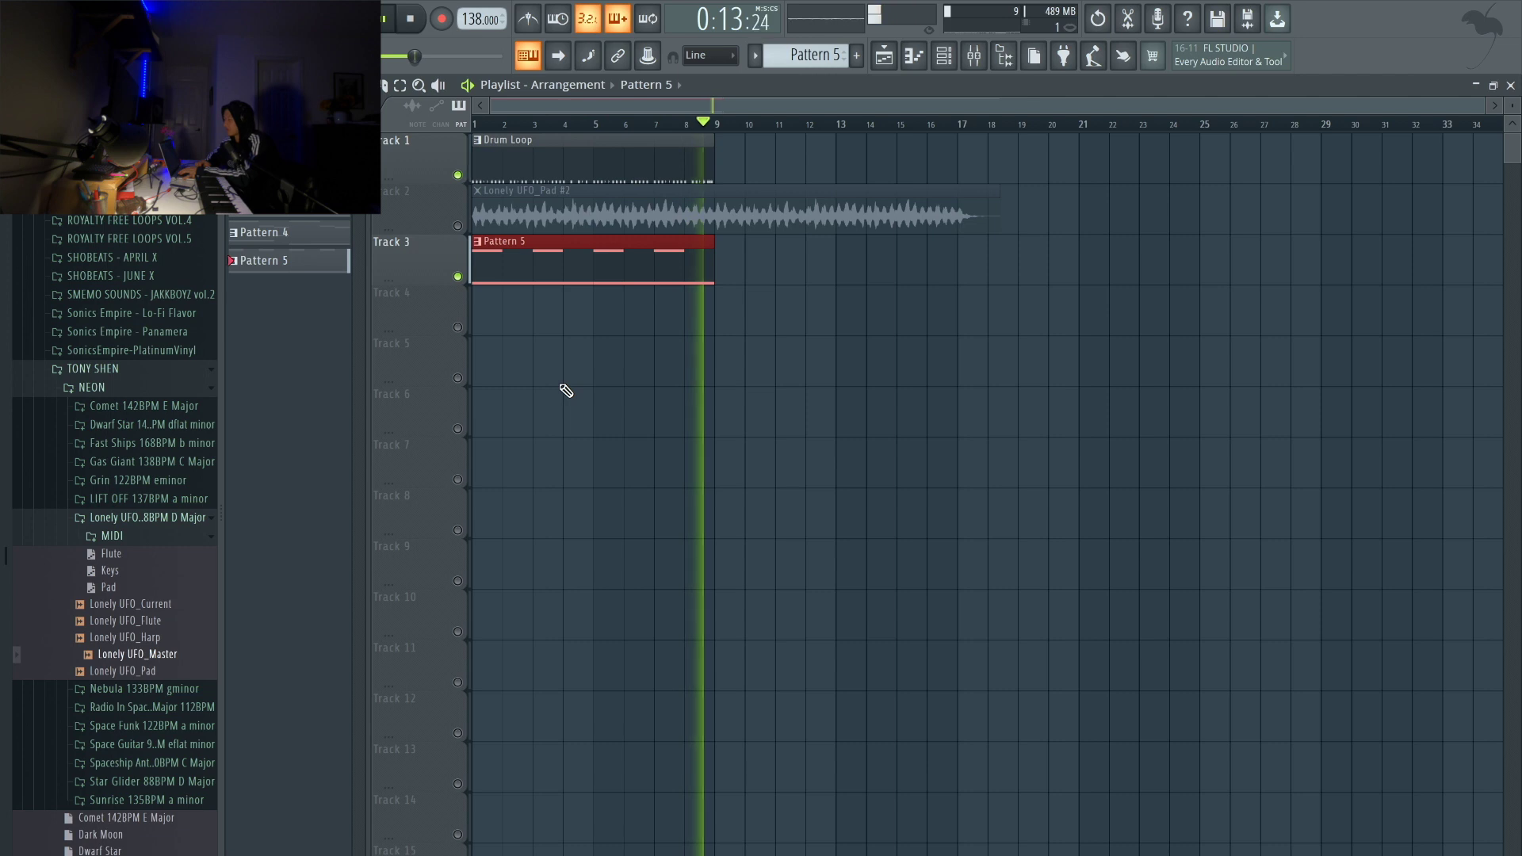
key(space)
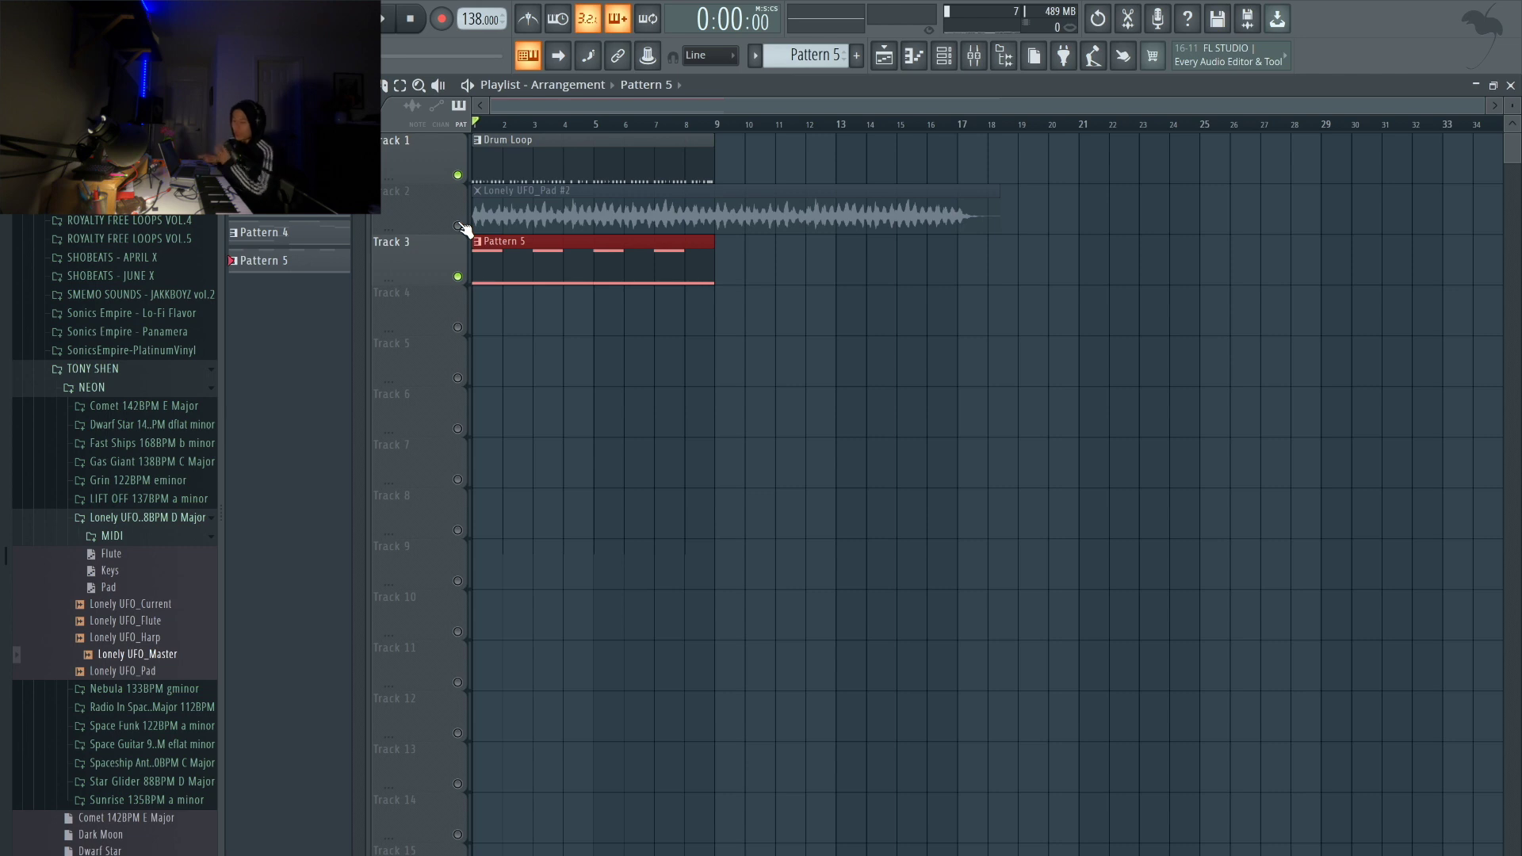
drag(464, 230, 537, 311)
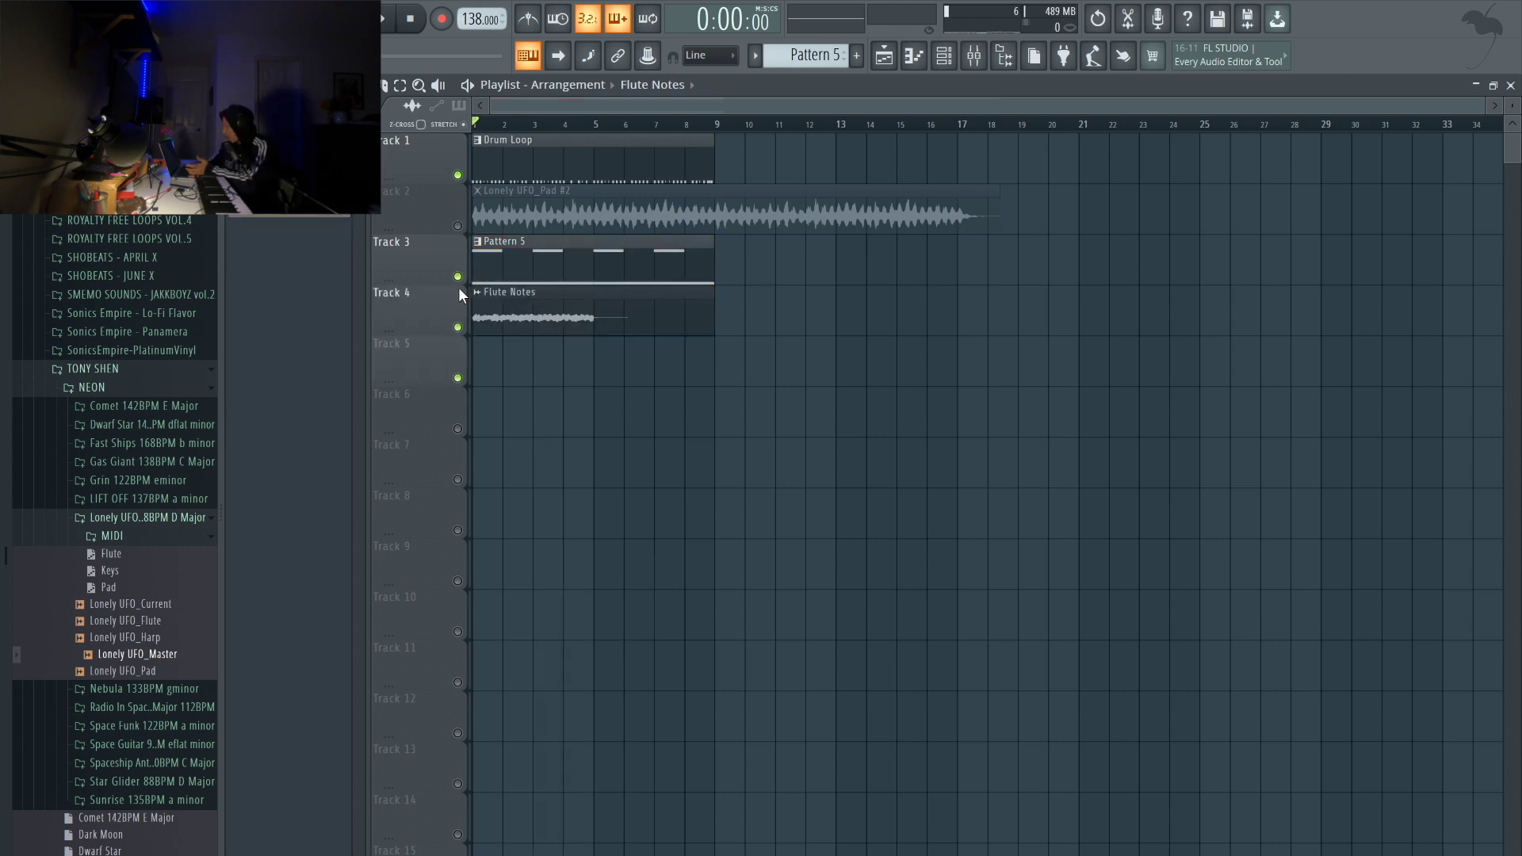
- Solo Track 4 and audition the flute on its own
right_click(459, 327)
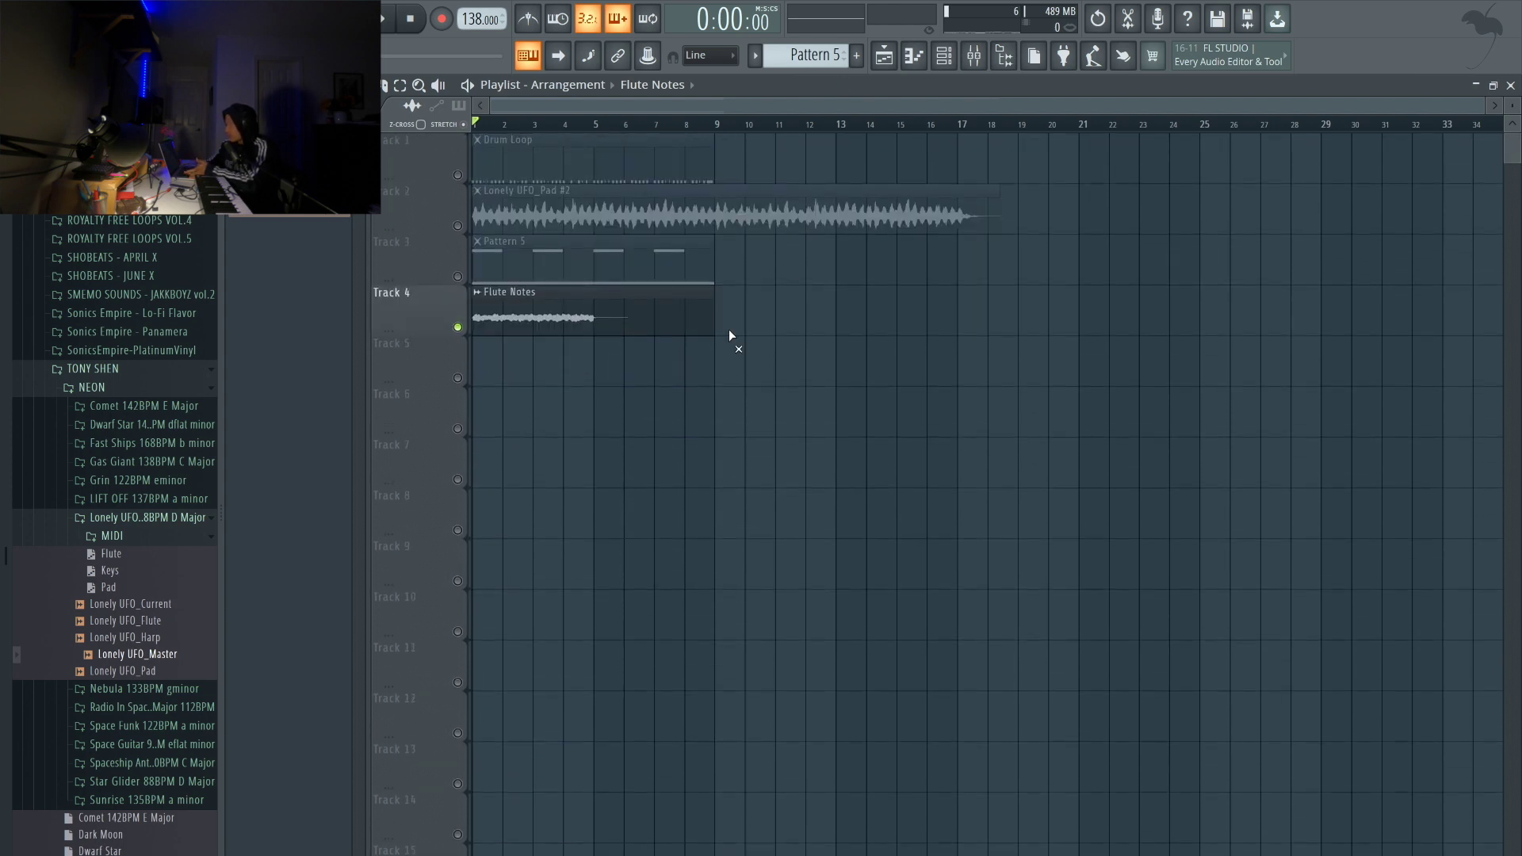
key(space)
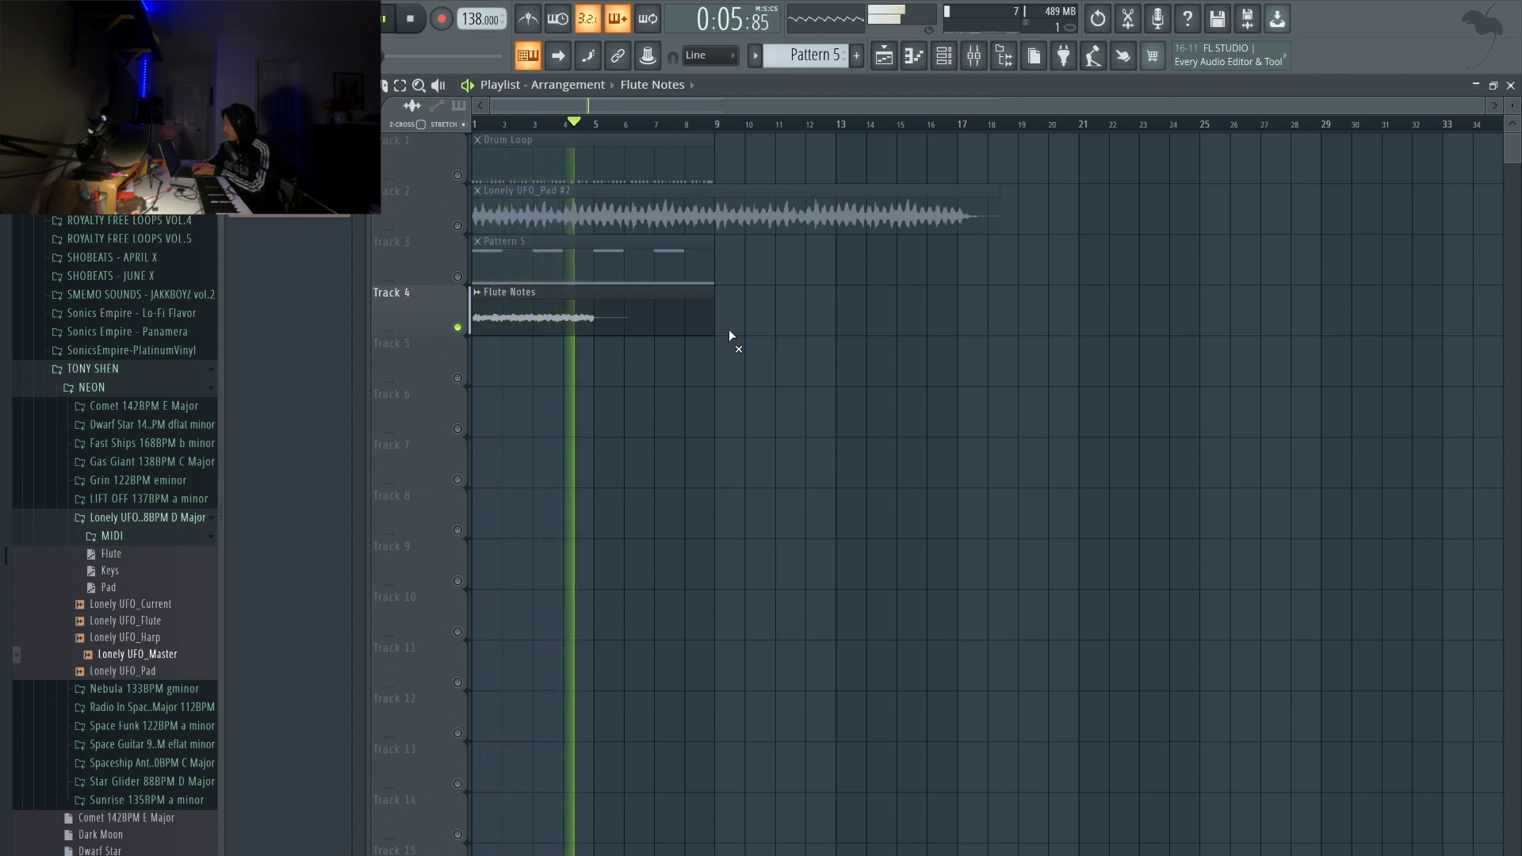
key(space)
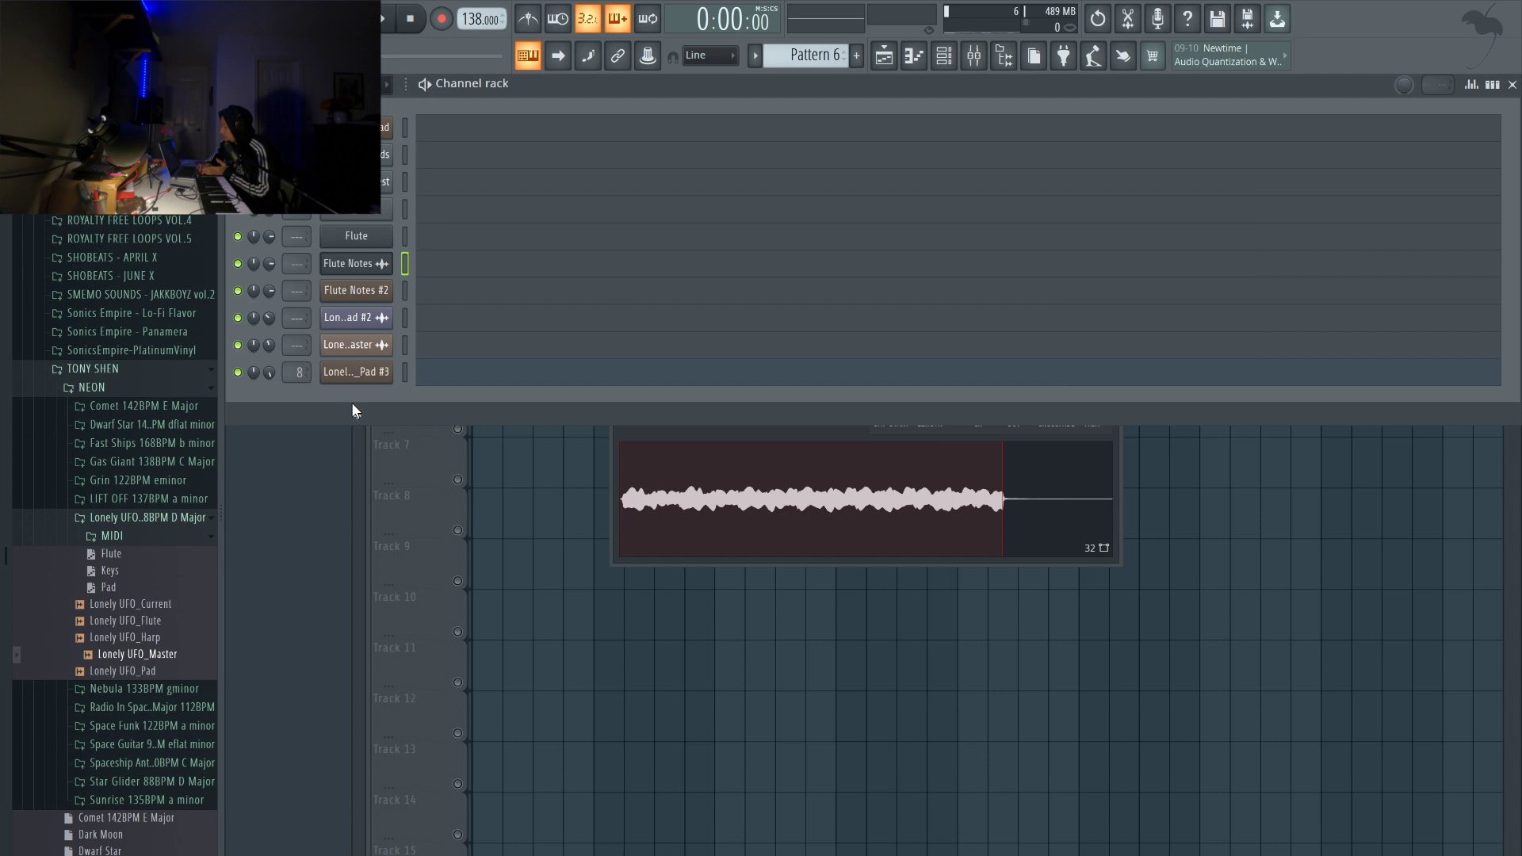
- Add a Fruity Granulizer channel loaded with the Flute Notes sample
click(351, 404)
click(541, 131)
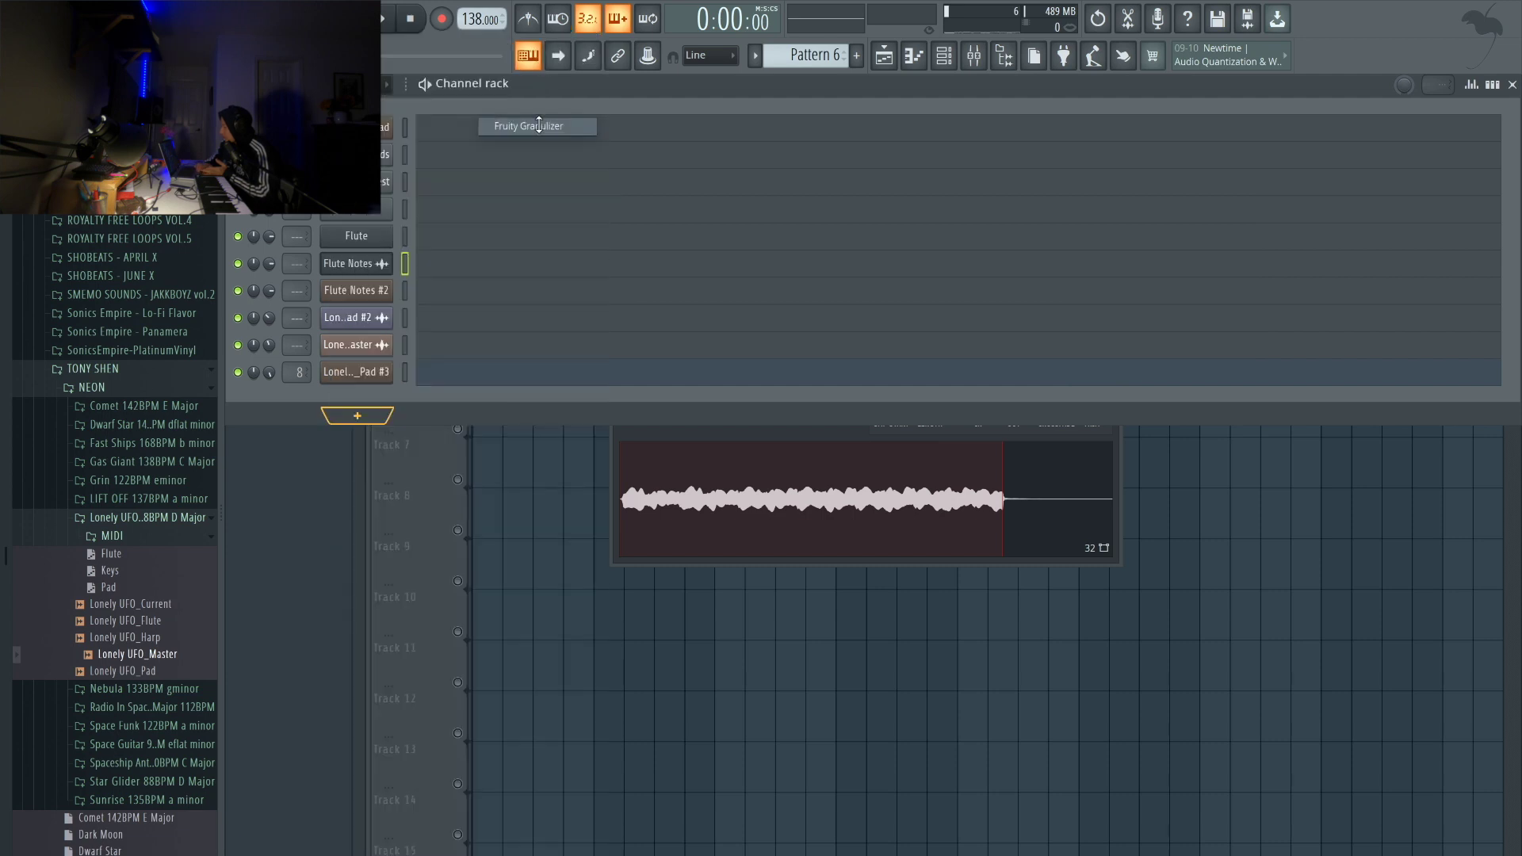
drag(769, 541, 338, 464)
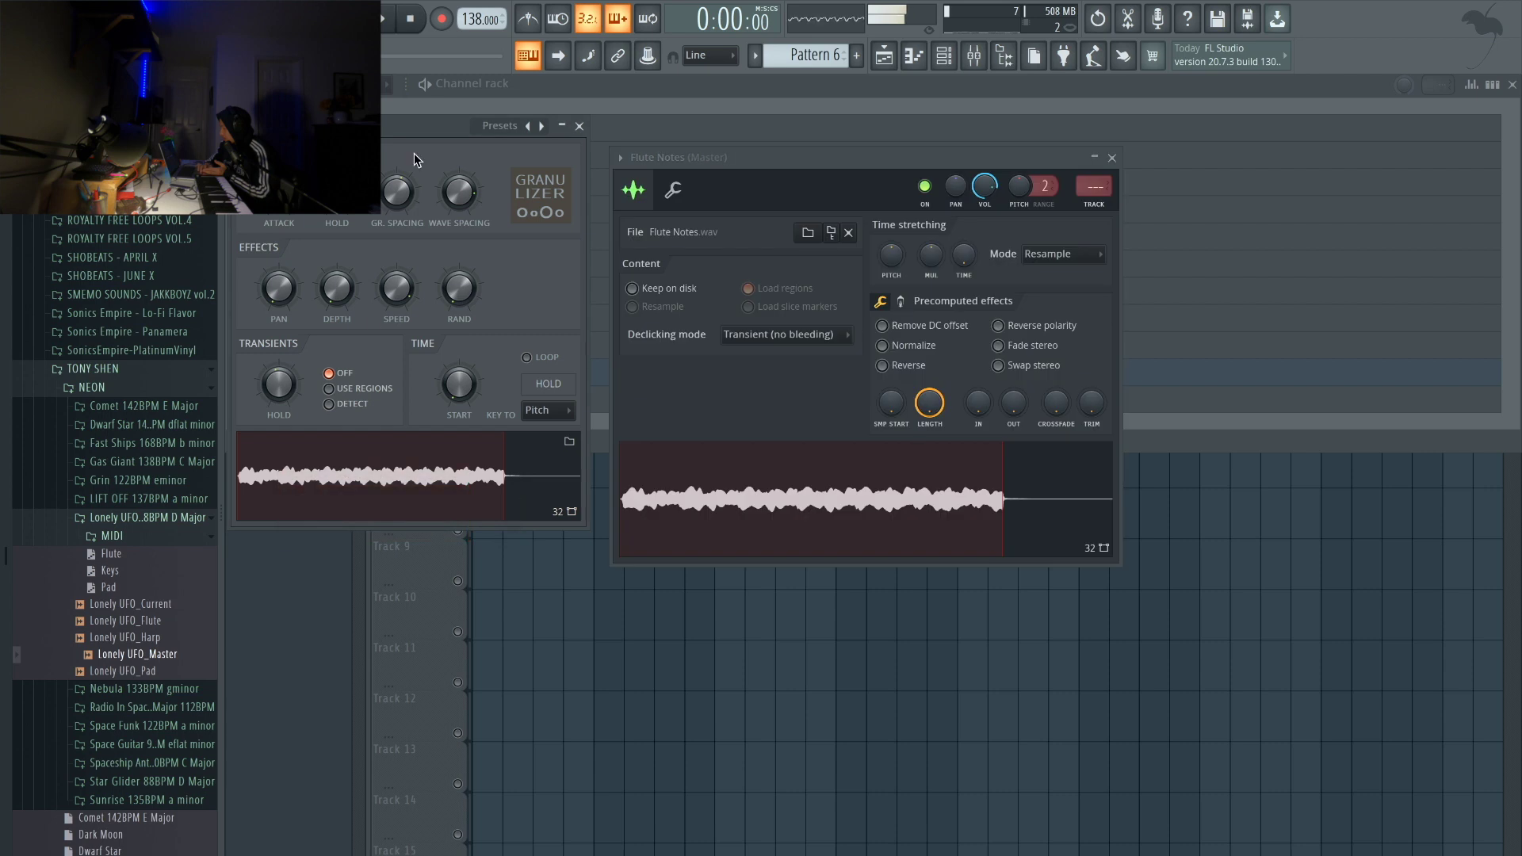
click(410, 20)
click(1113, 158)
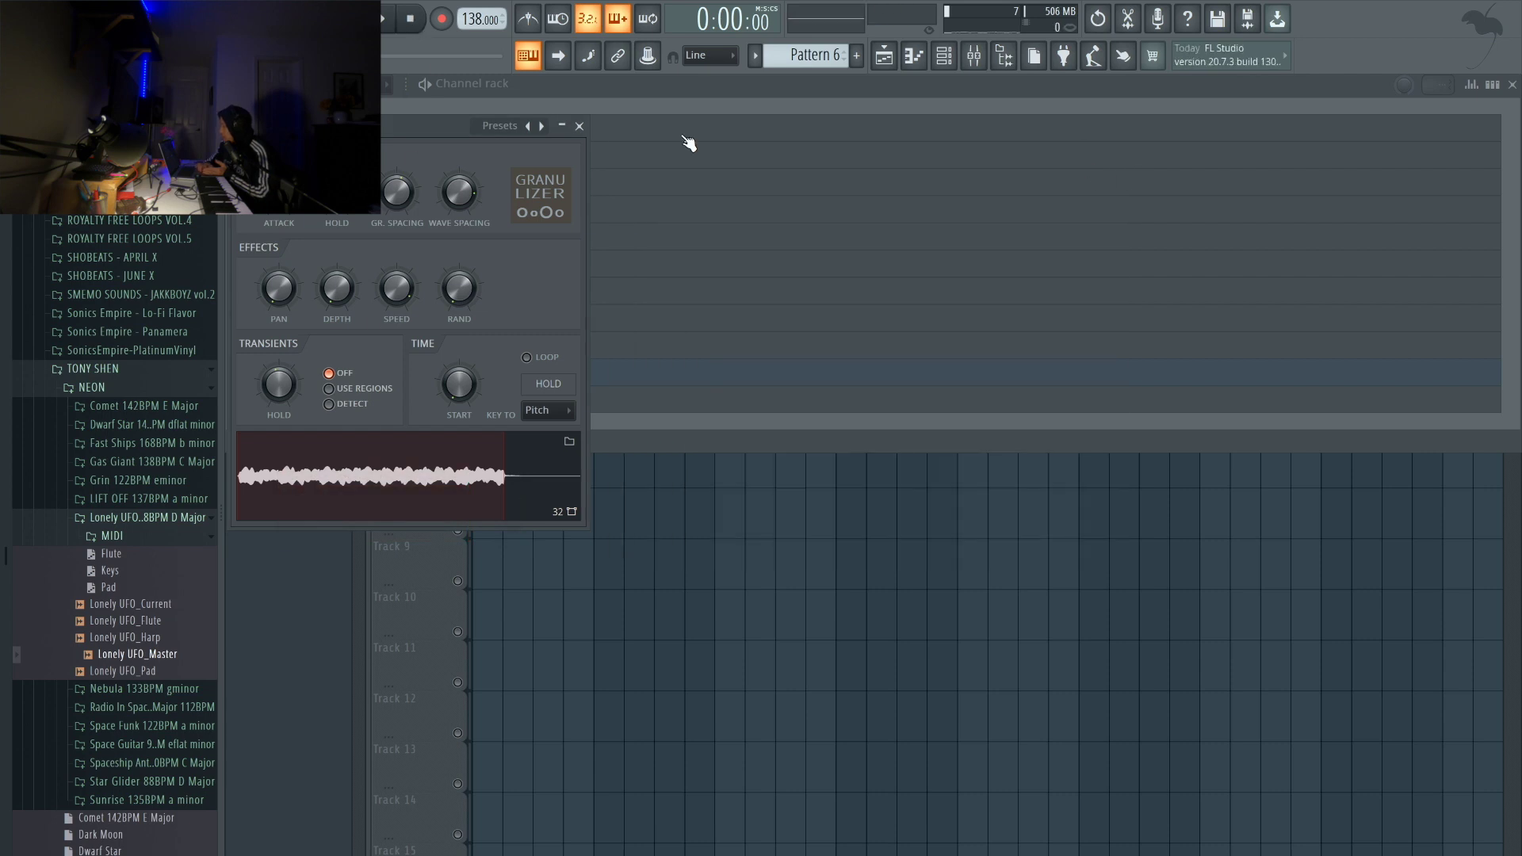
- Drop the Flute MIDI file onto the new channel and play the pattern alone
drag(344, 126, 728, 116)
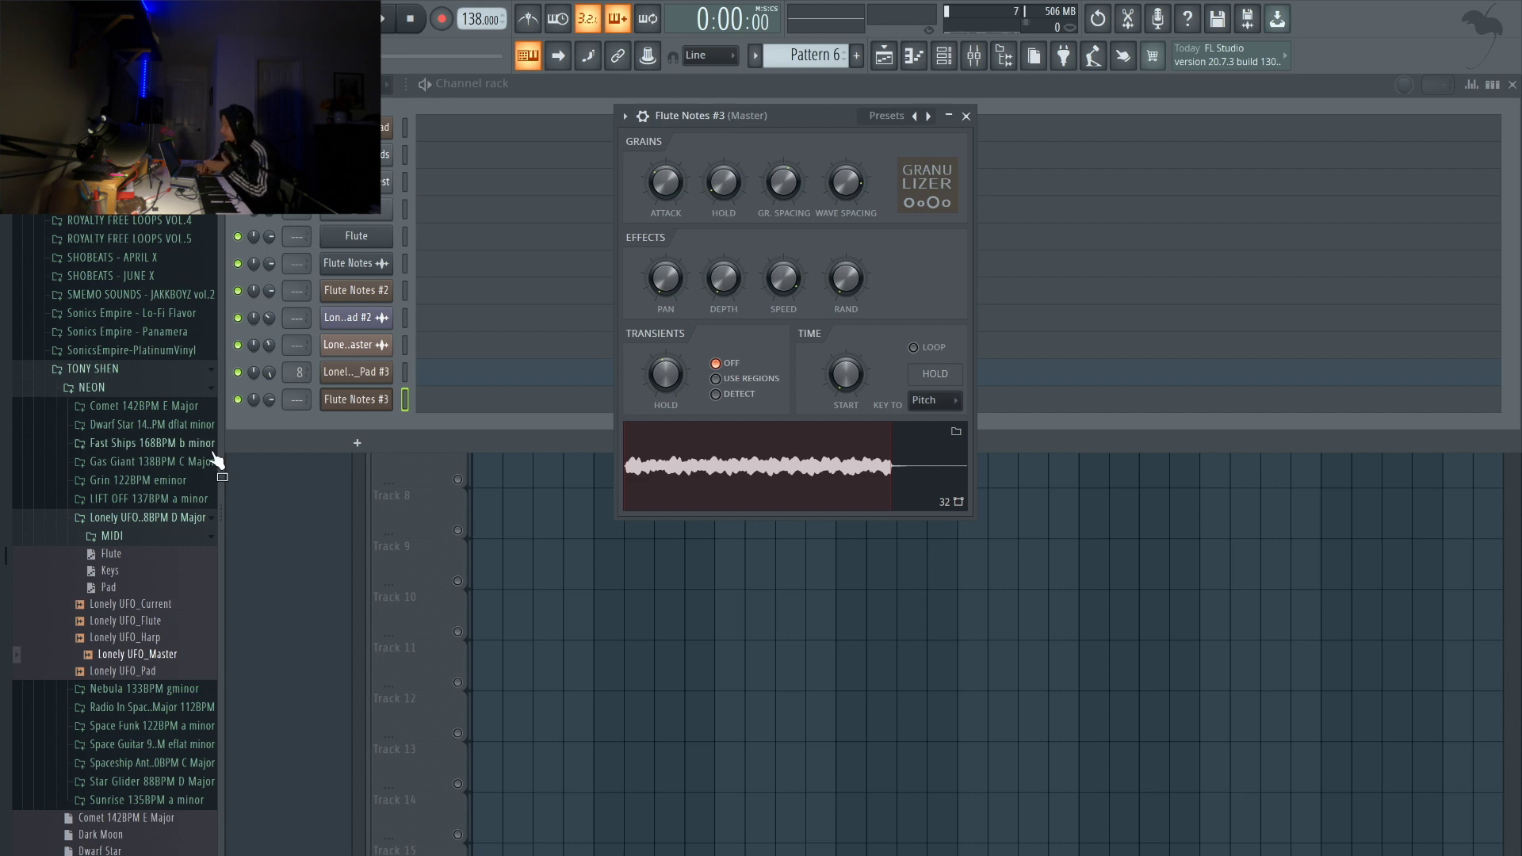
drag(133, 555, 374, 401)
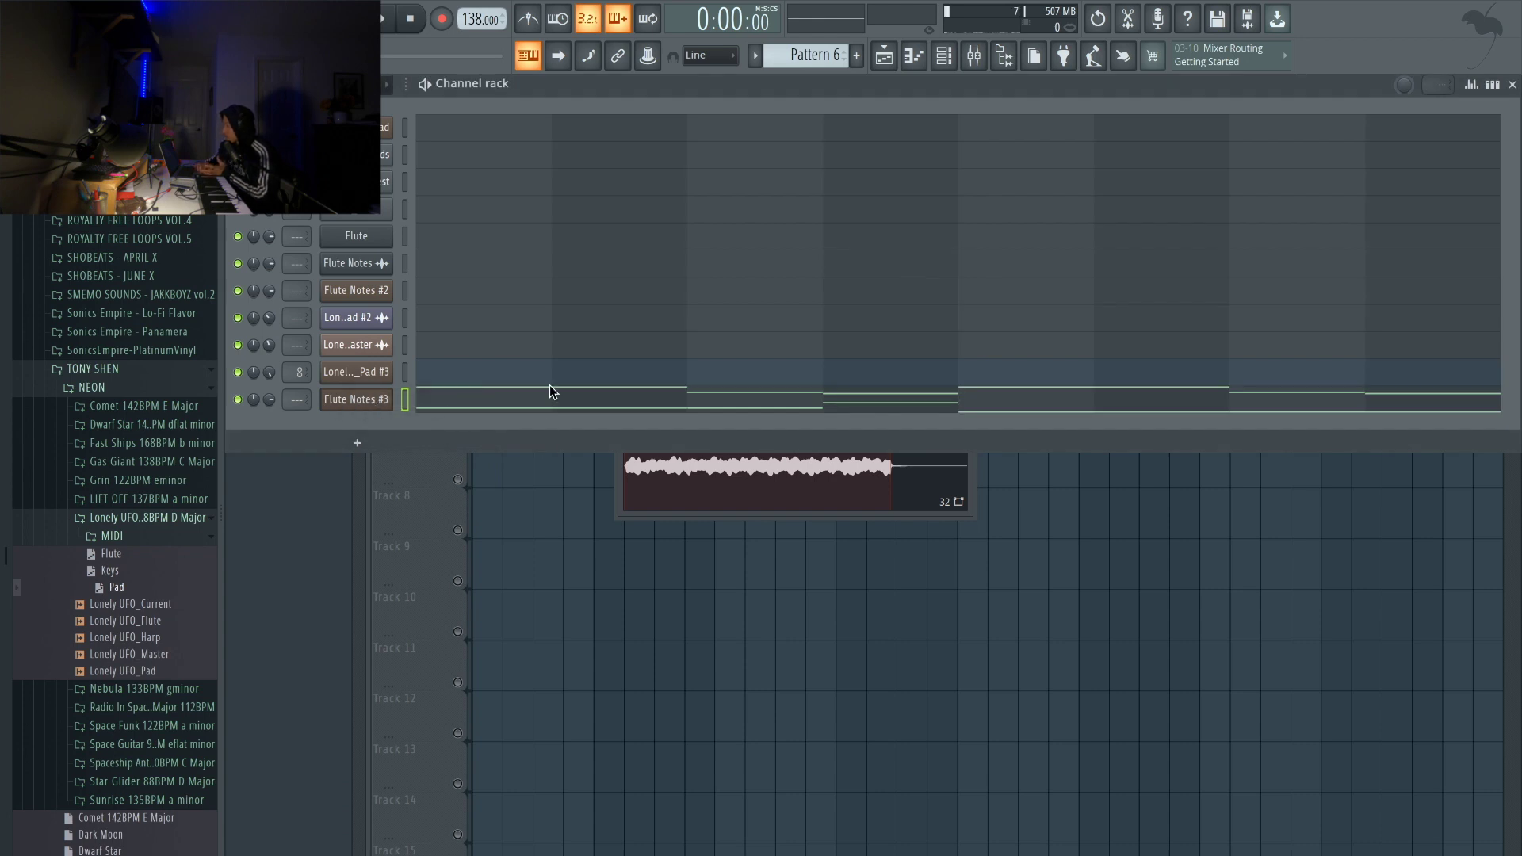
key(space)
key(l)
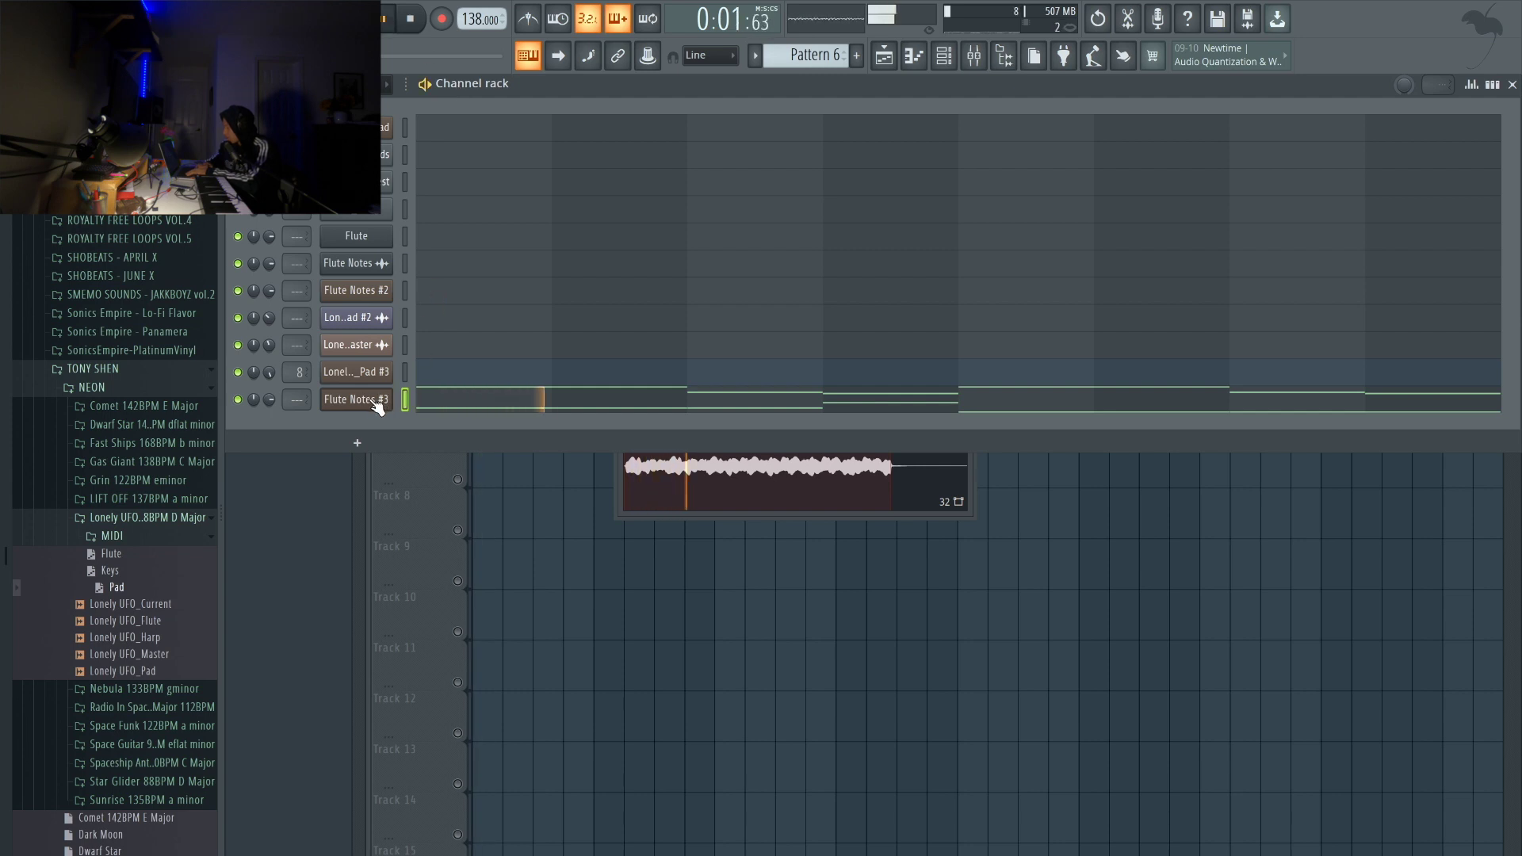
- Transpose the Flute Notes #3 melody down an octave with Ctrl+Down and reopen its Granulizer
click(465, 398)
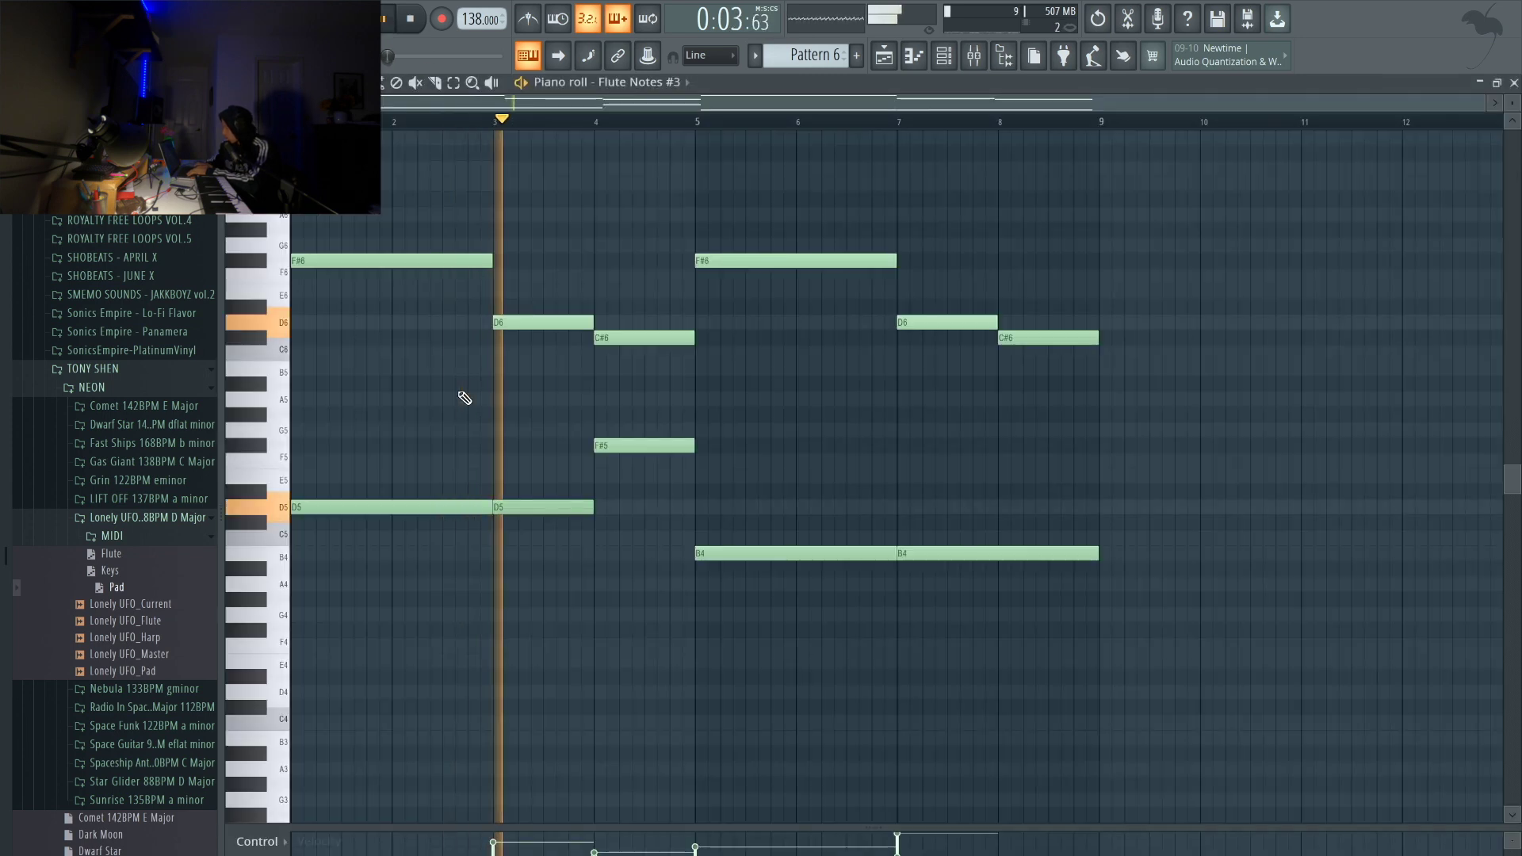
key(space)
key(ctrl+Down)
key(space)
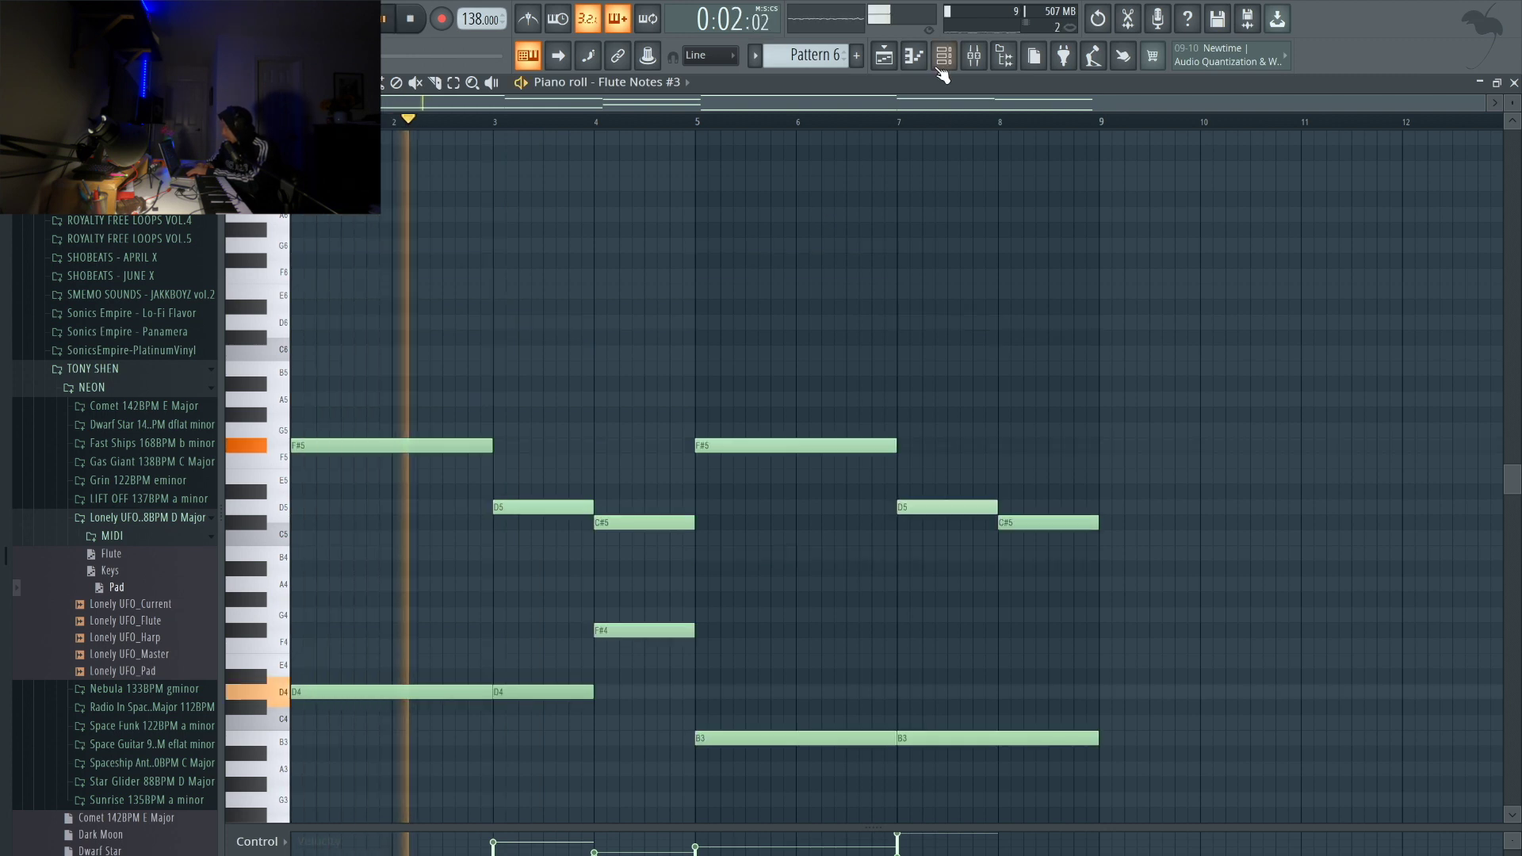
key(F6)
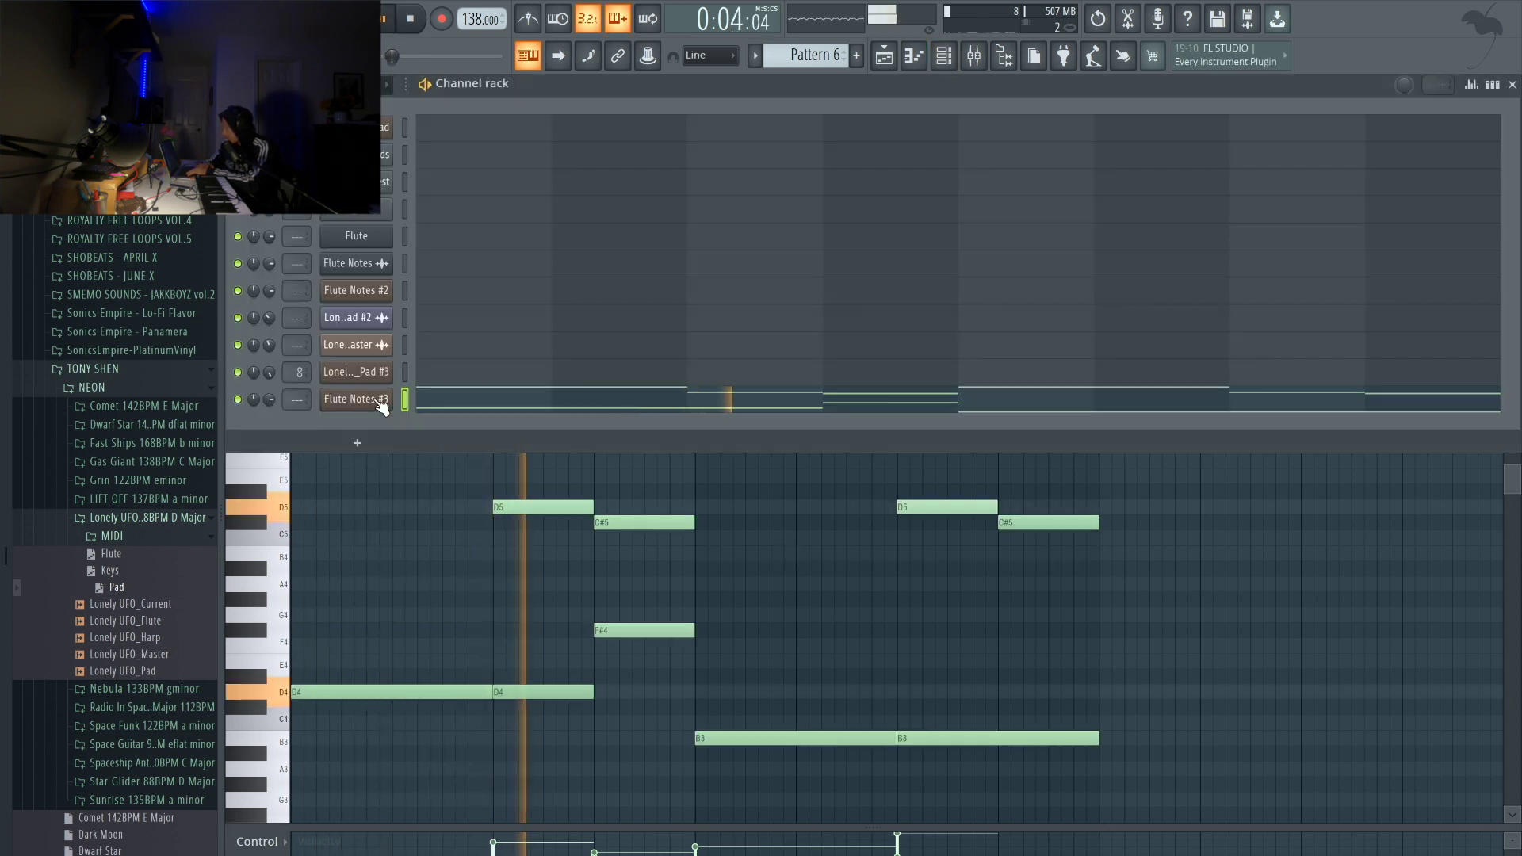
click(356, 399)
- Move the Granulizer window aside and audition the granular flute
drag(761, 117, 502, 153)
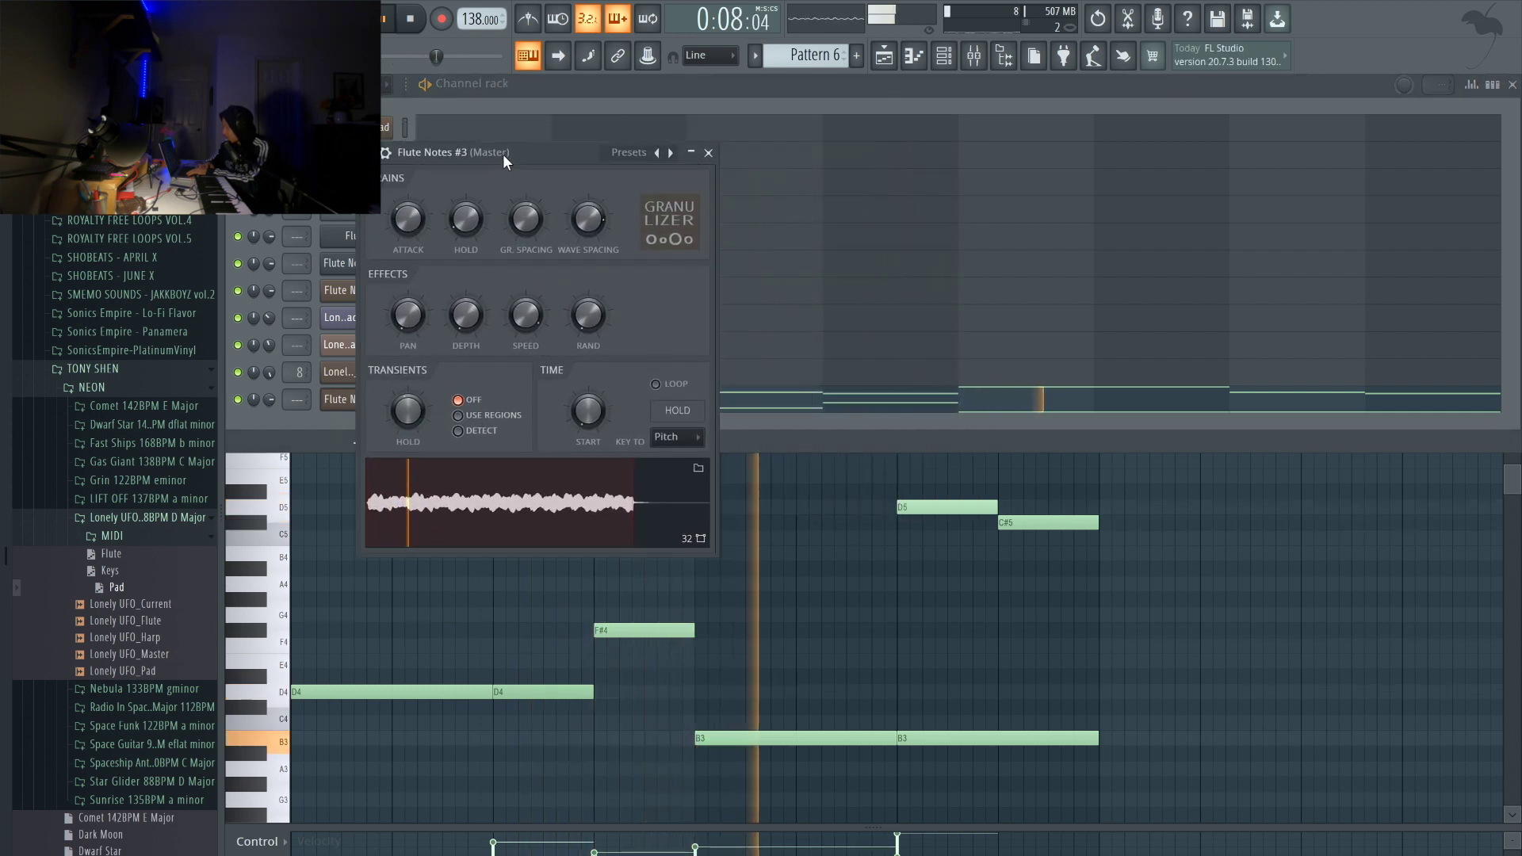
key(space)
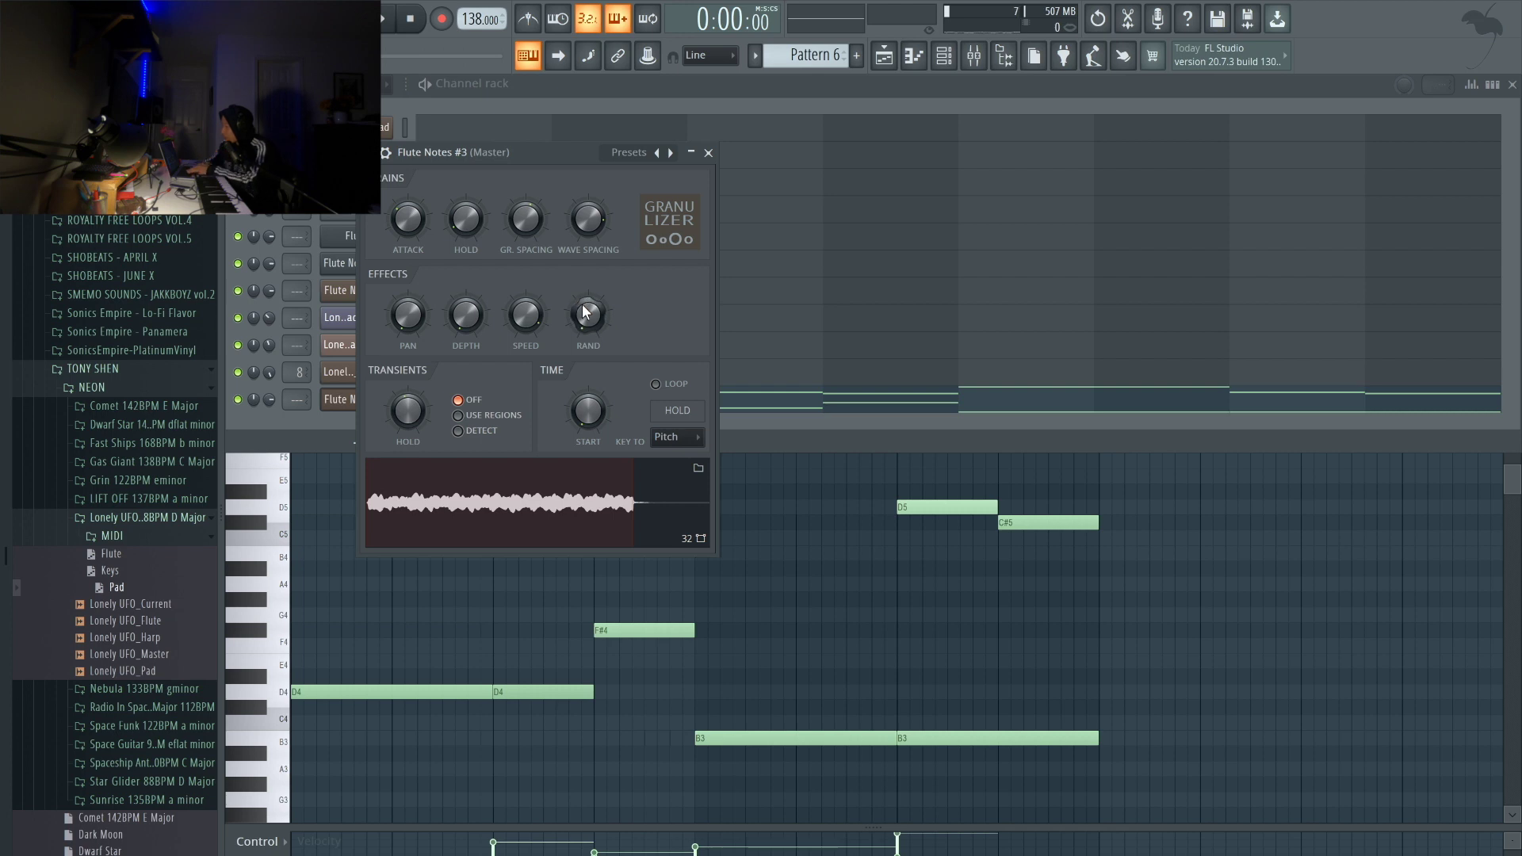
key(space)
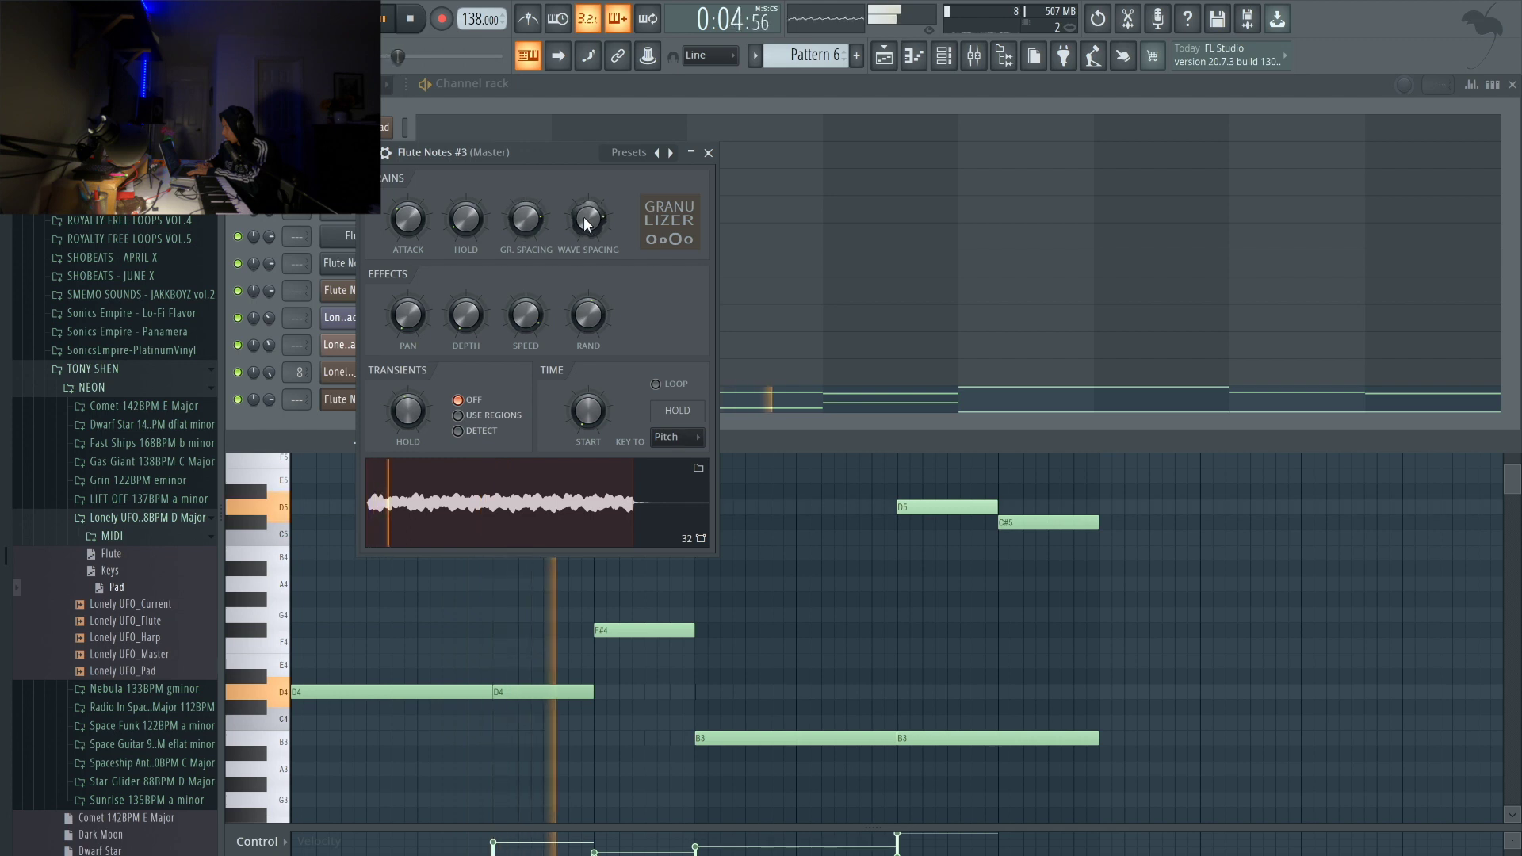
key(space)
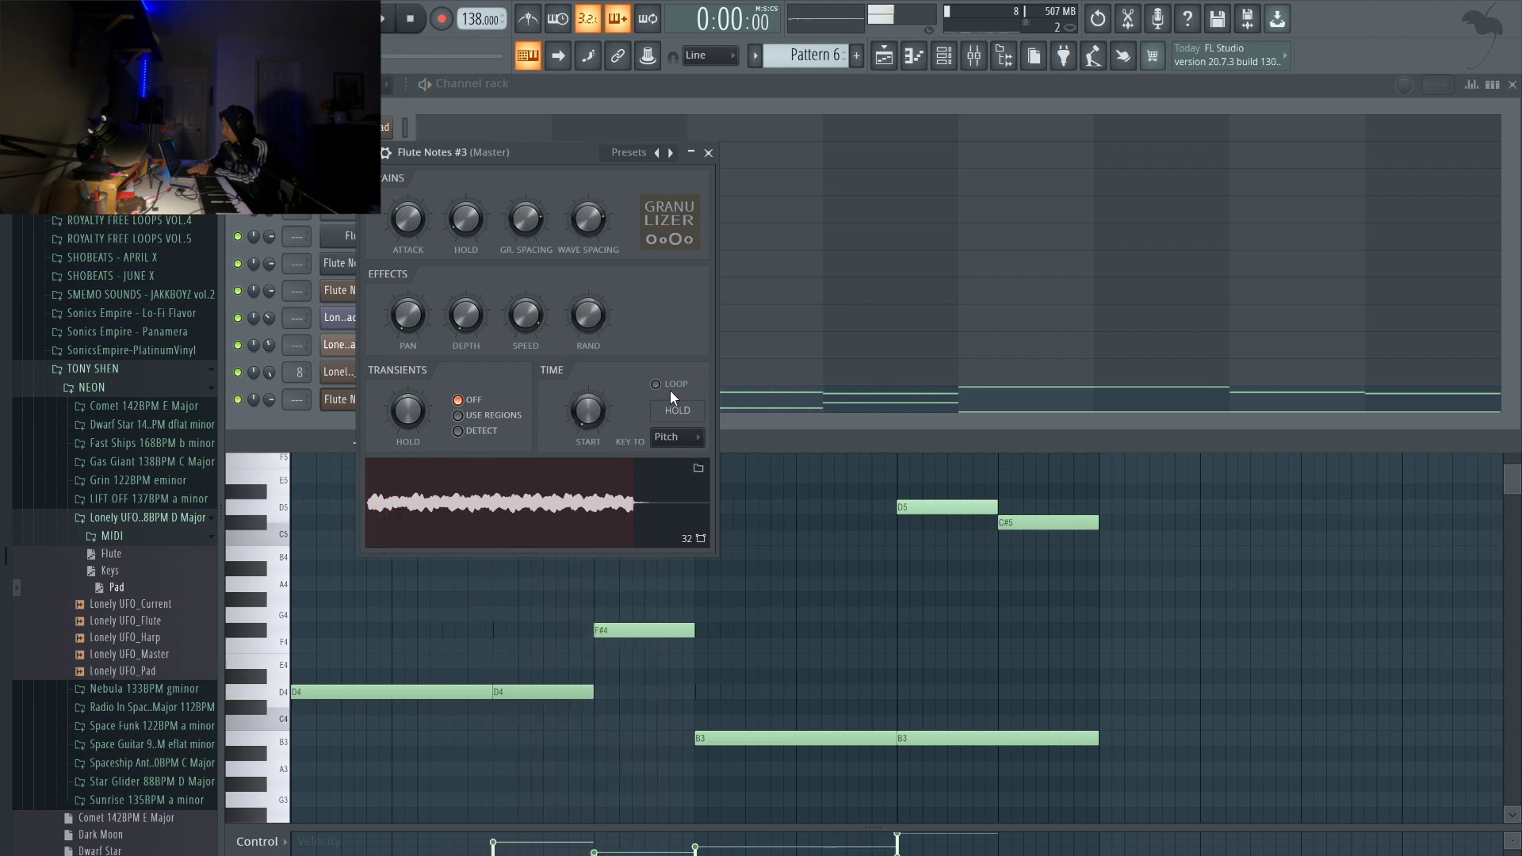
- Push the Granulizer's sample start point later, previewing the melody after each change
mouse_move(587, 411)
mouse_down()
mouse_move(587, 390)
mouse_move(587, 411)
mouse_up()
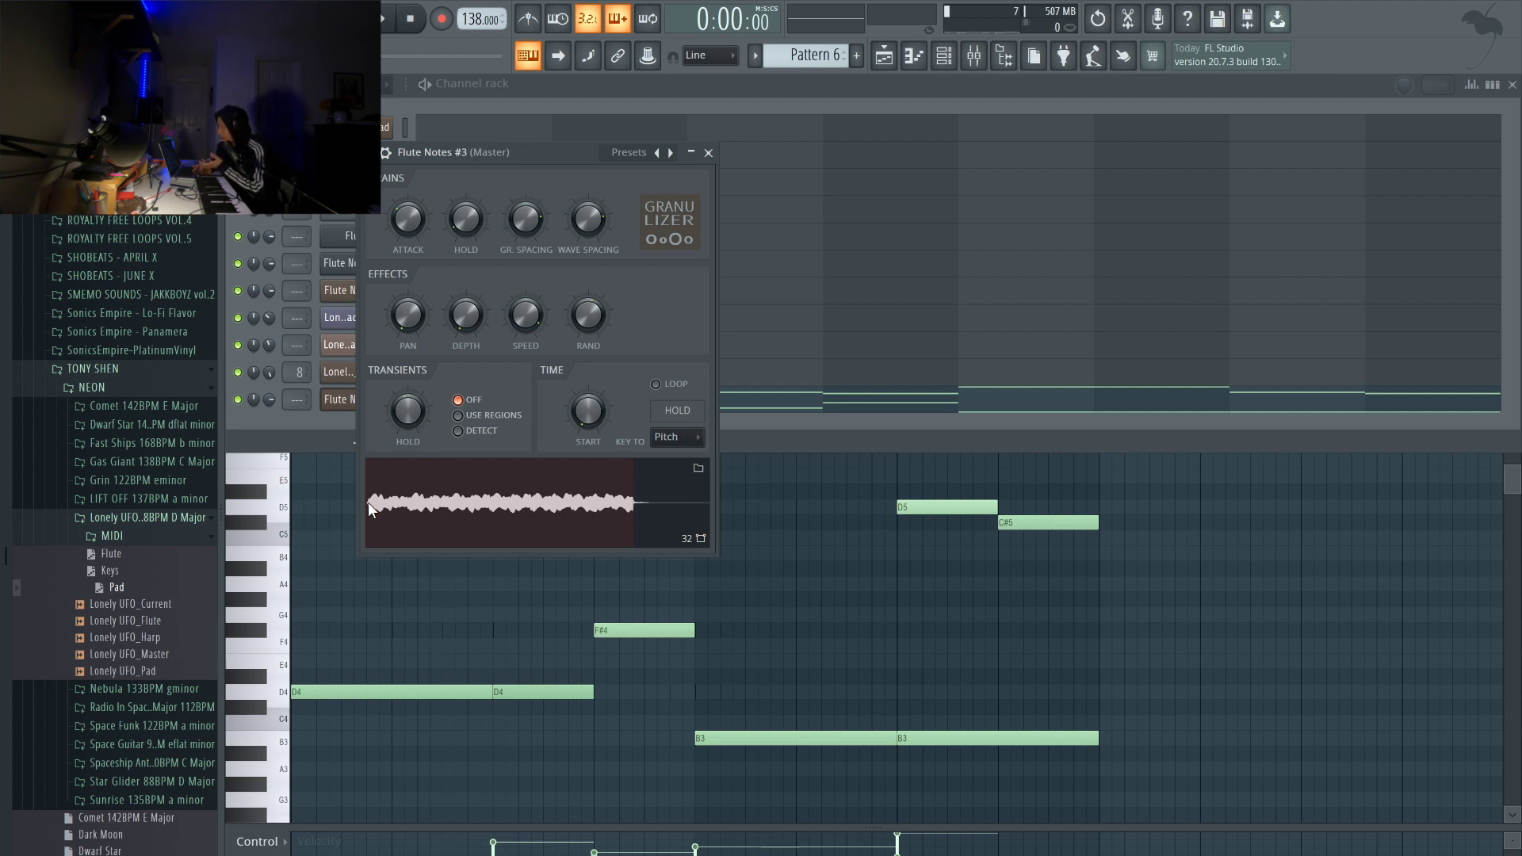
key(space)
key(space)
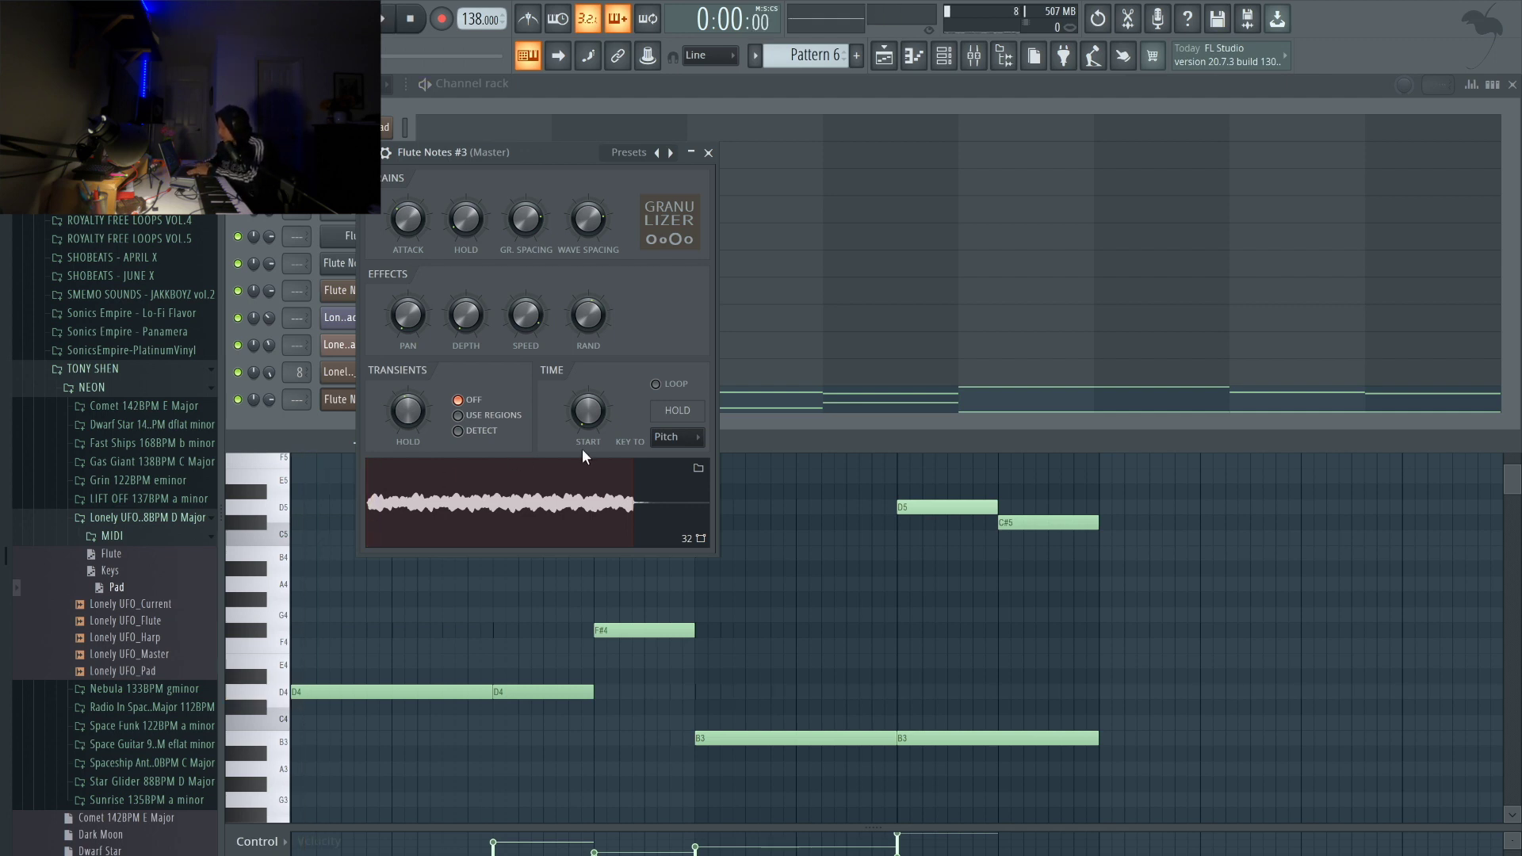
drag(588, 411, 588, 404)
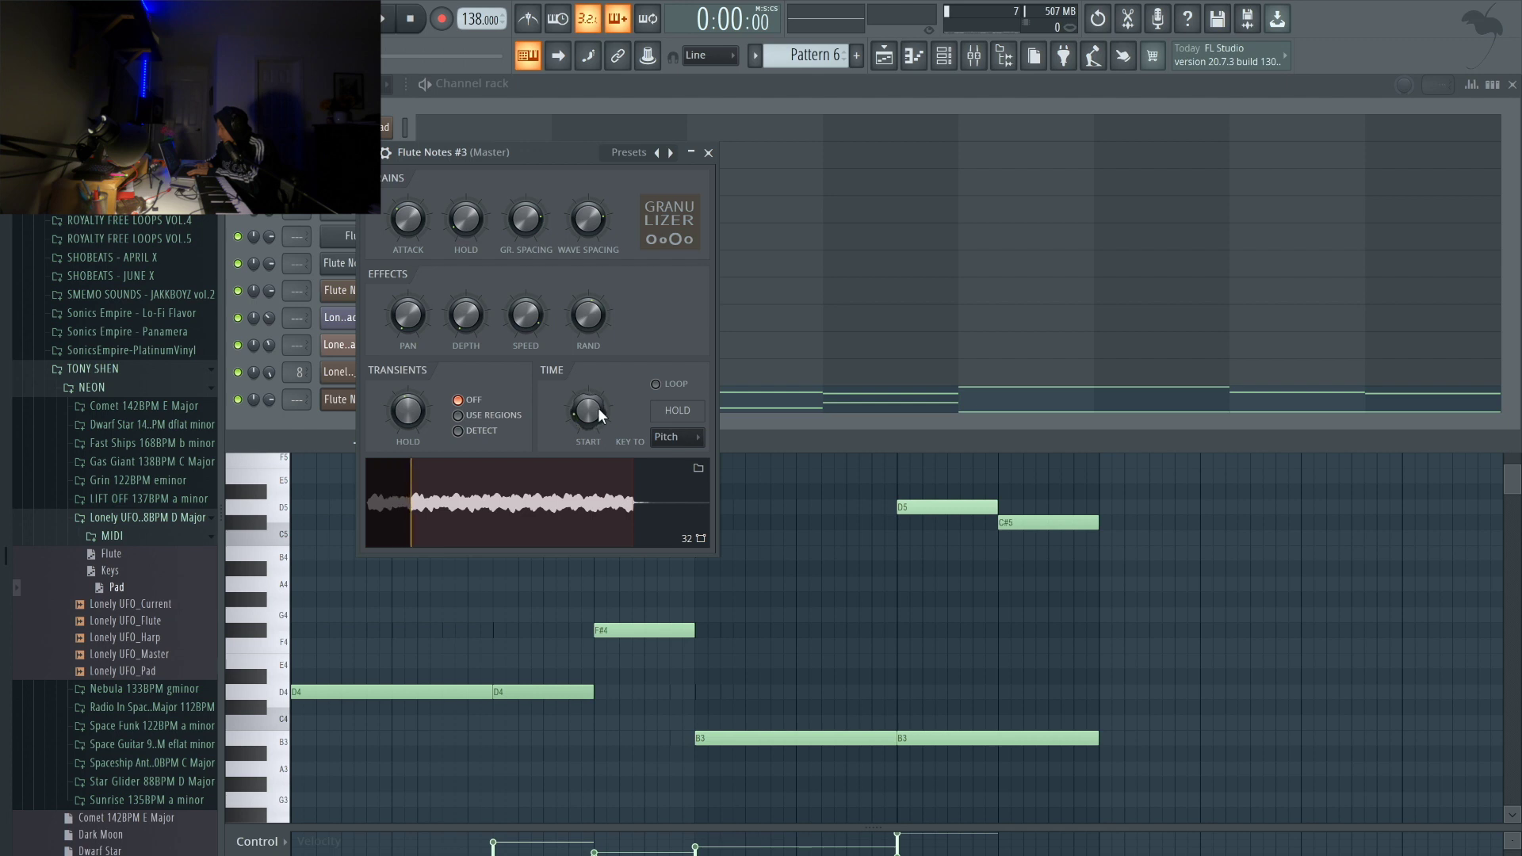
key(space)
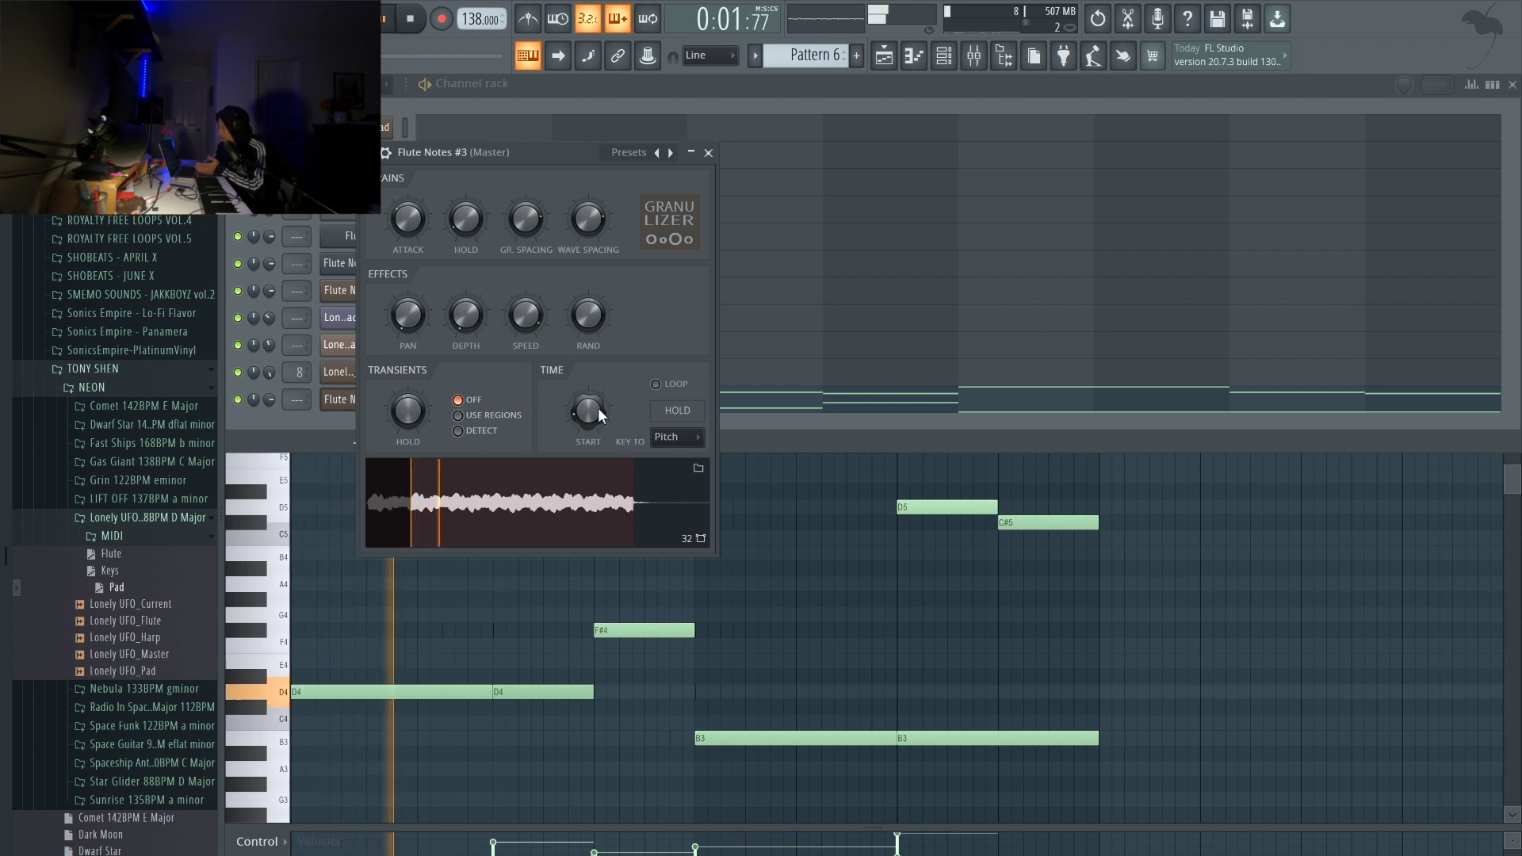
key(space)
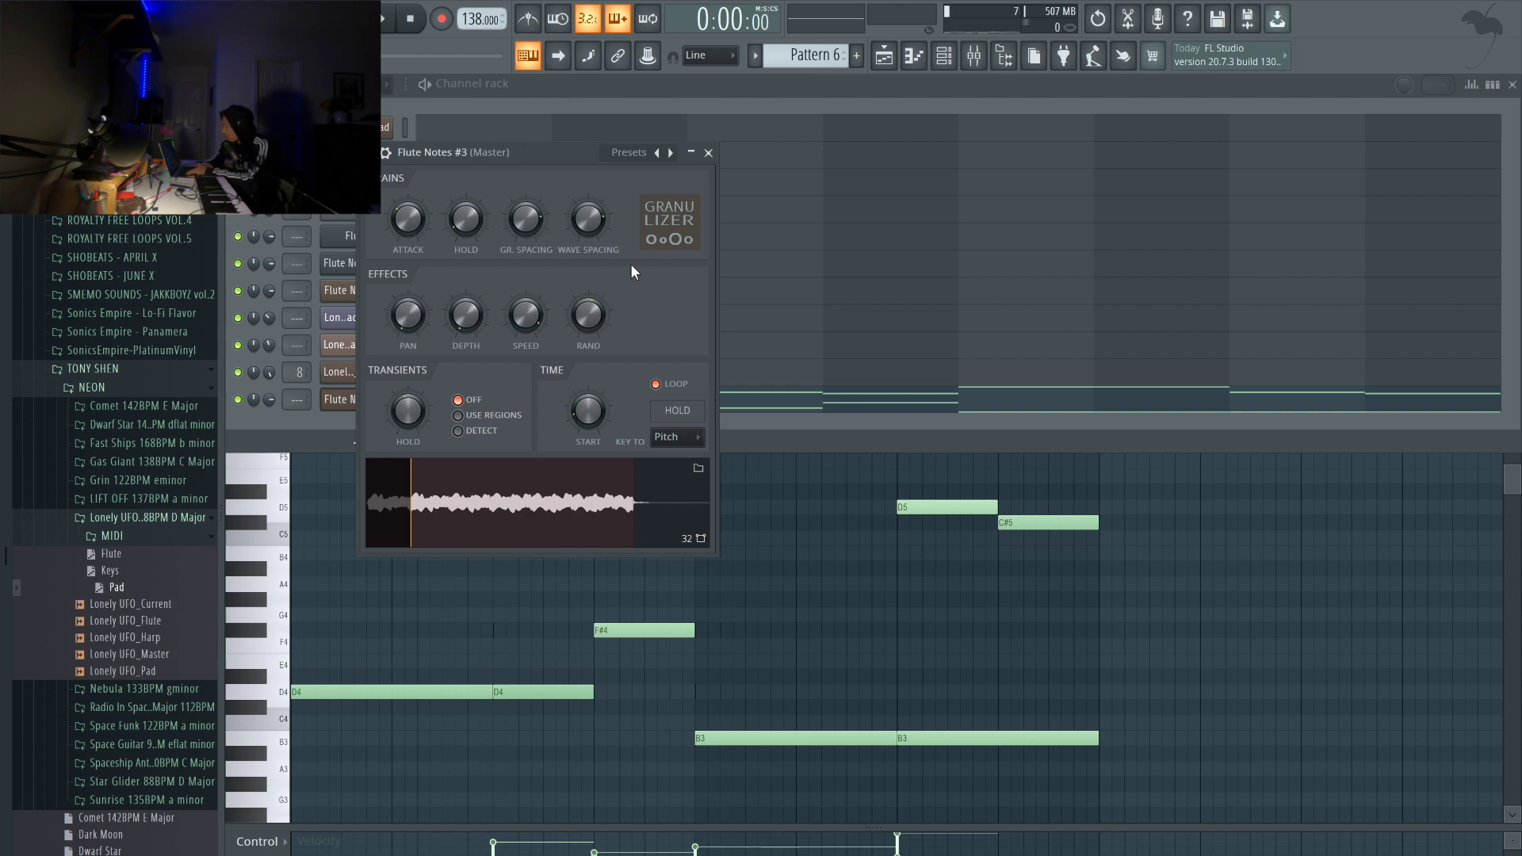
drag(521, 147, 509, 200)
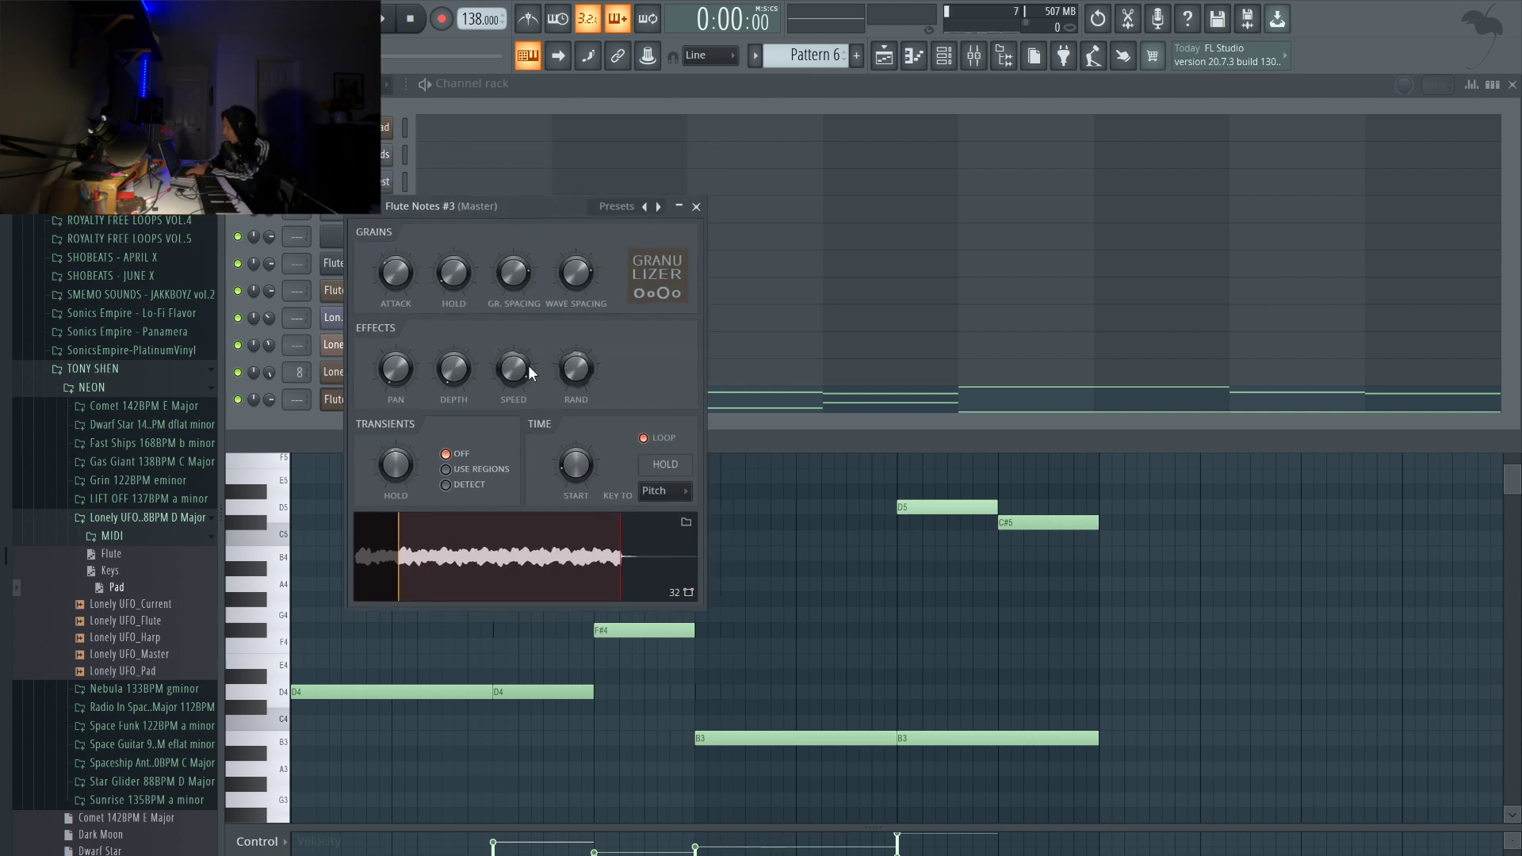
- Adjust the Granulizer pan and raise its grain attack time while the pattern plays
drag(403, 370, 403, 381)
key(space)
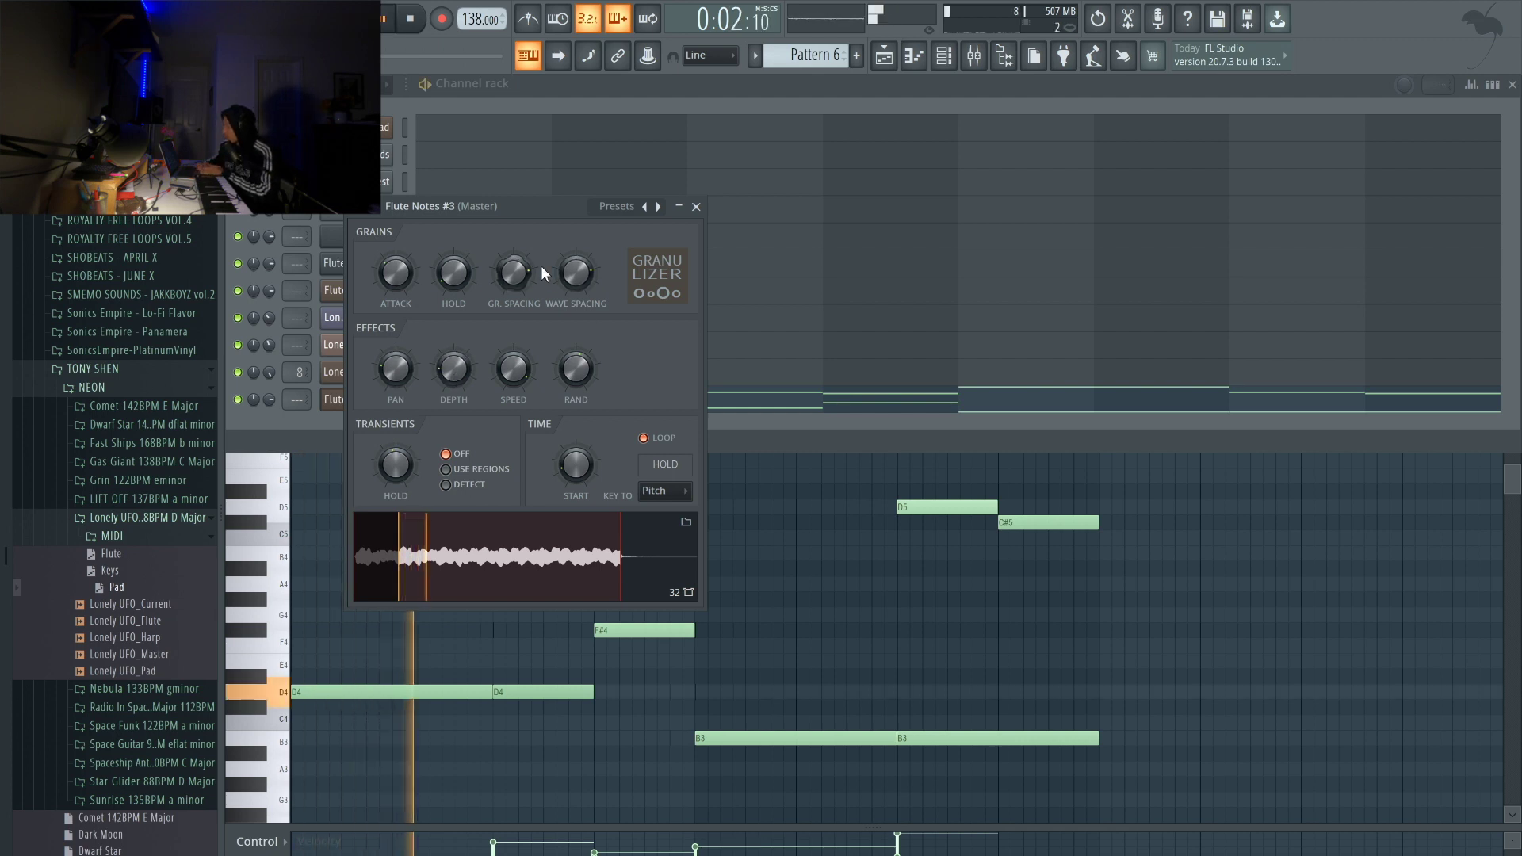
drag(402, 274, 402, 255)
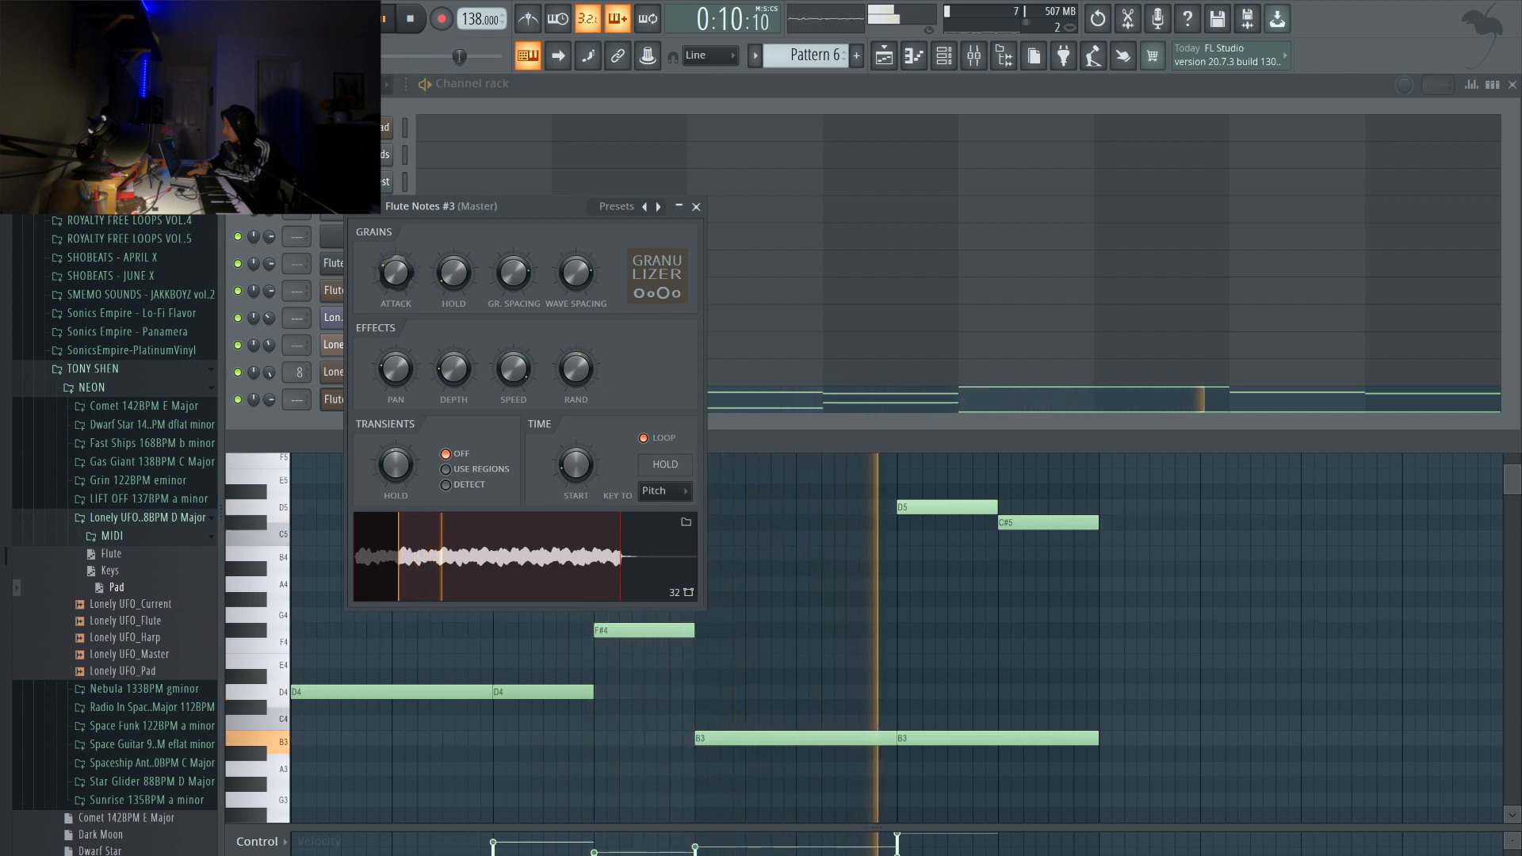
key(space)
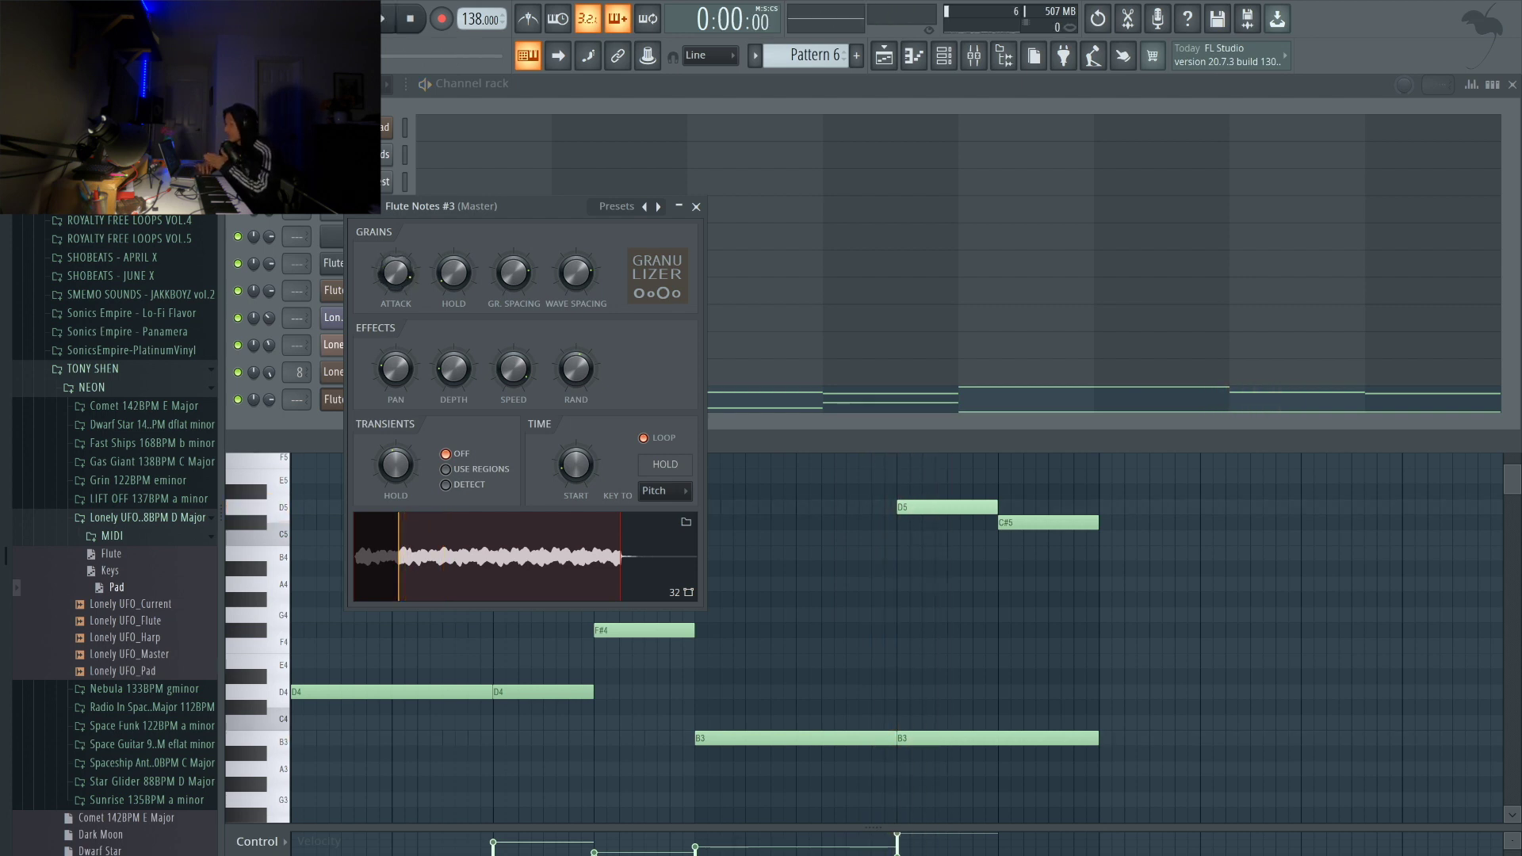
- Create an automation clip for the Grain attack time and view it in the Playlist
right_click(403, 278)
click(440, 398)
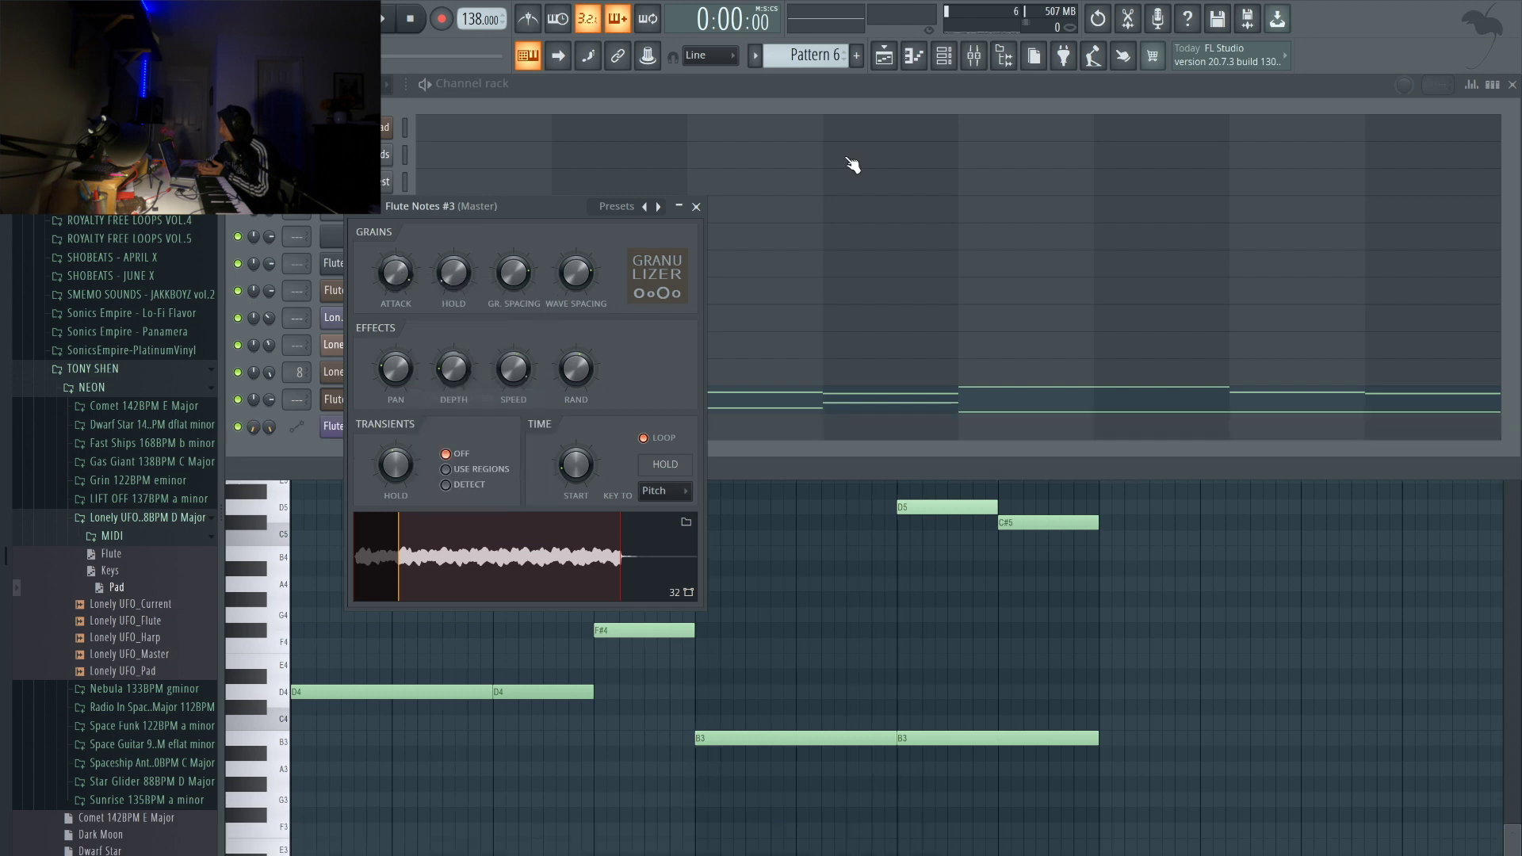
click(883, 55)
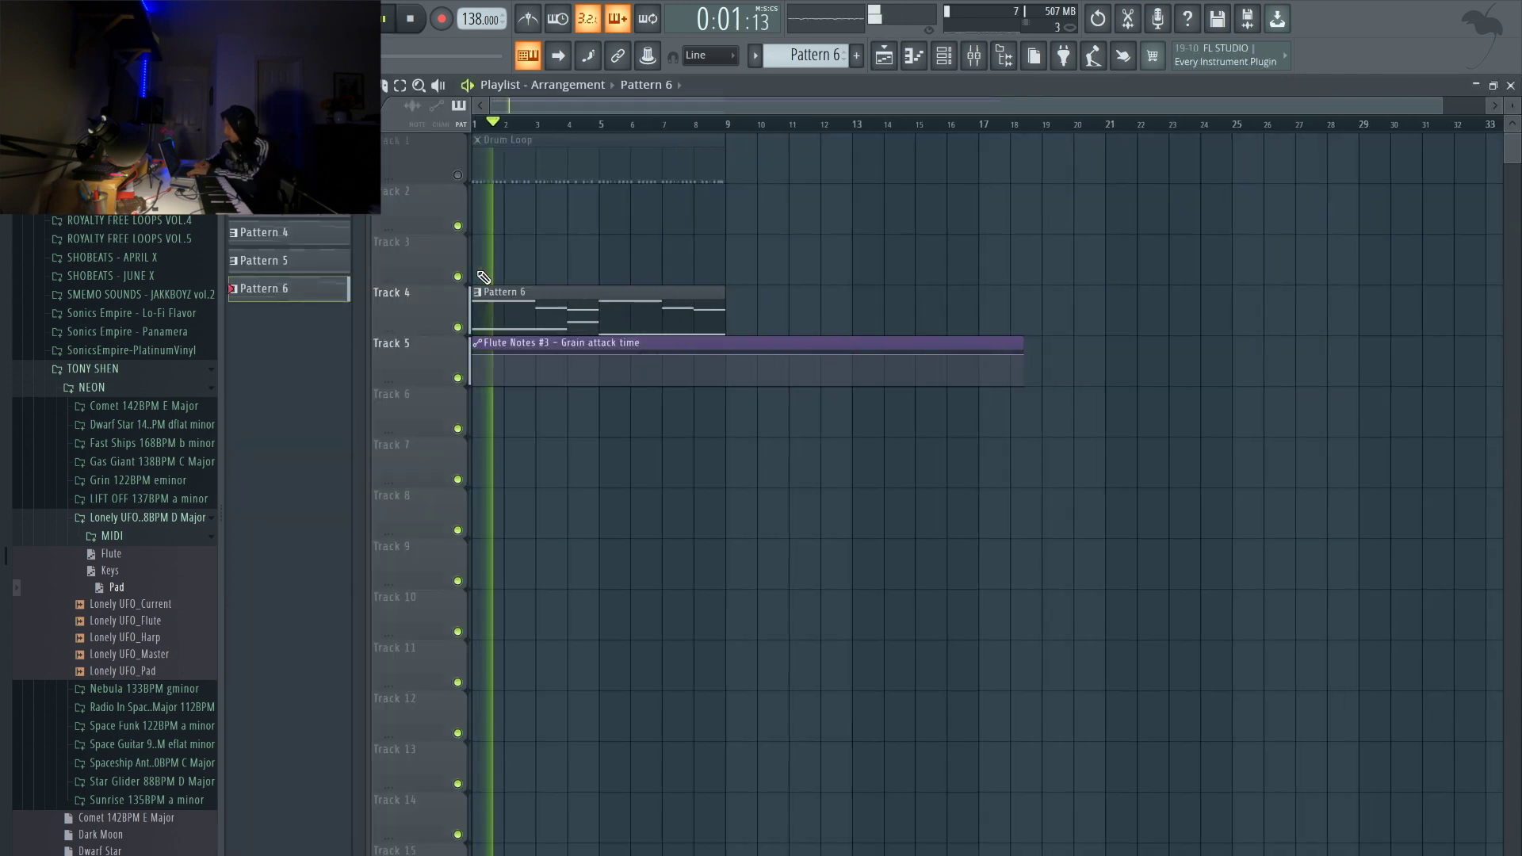
- Add a dip point to the Grain attack automation envelope on Track 5
scroll(485, 341, up, 2)
scroll(490, 346, down, 3)
key(space)
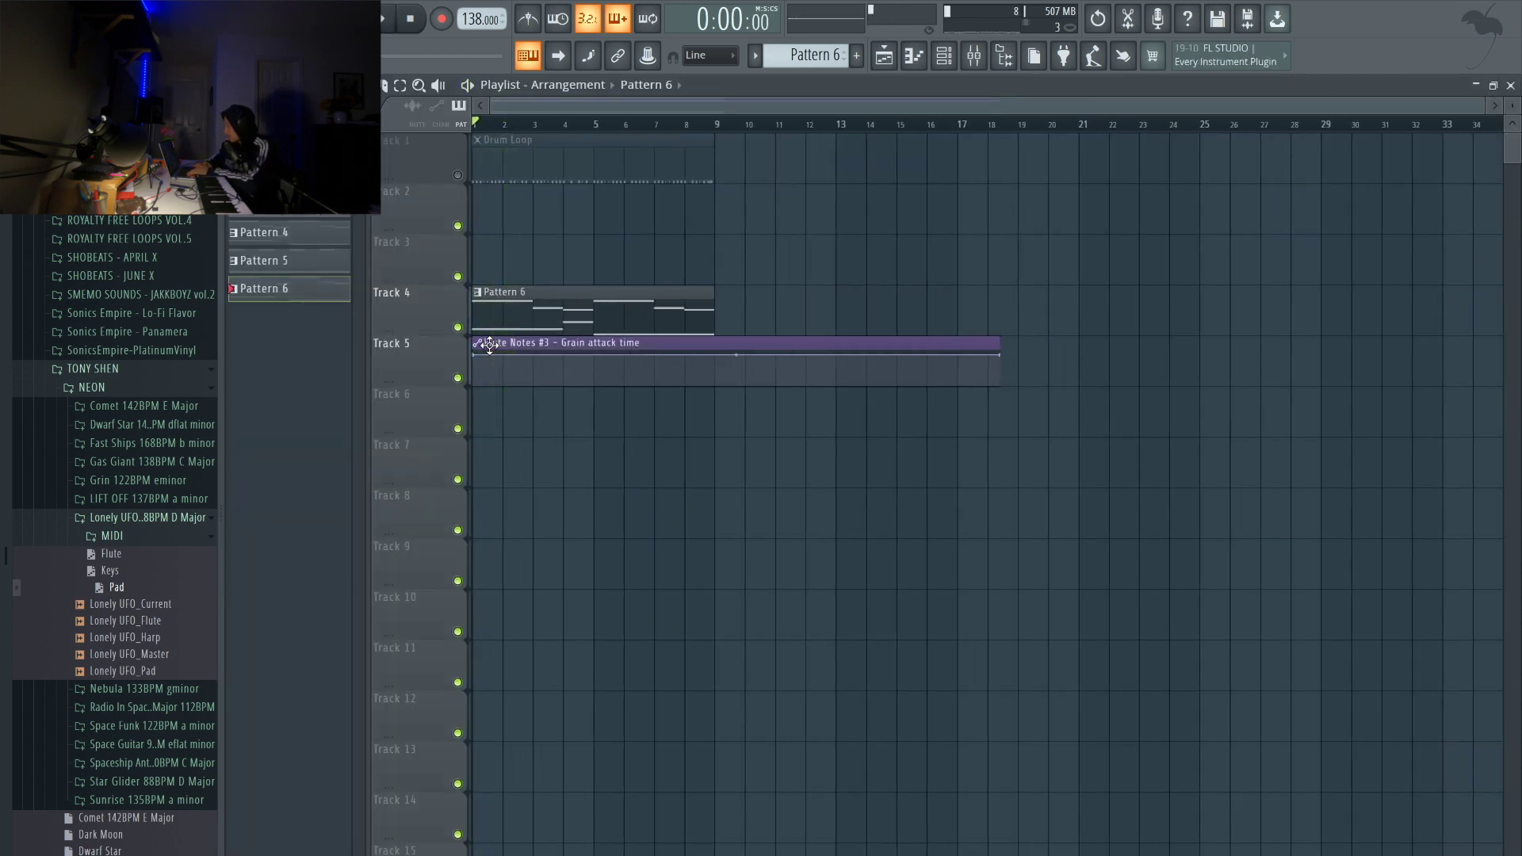
click(531, 369)
key(space)
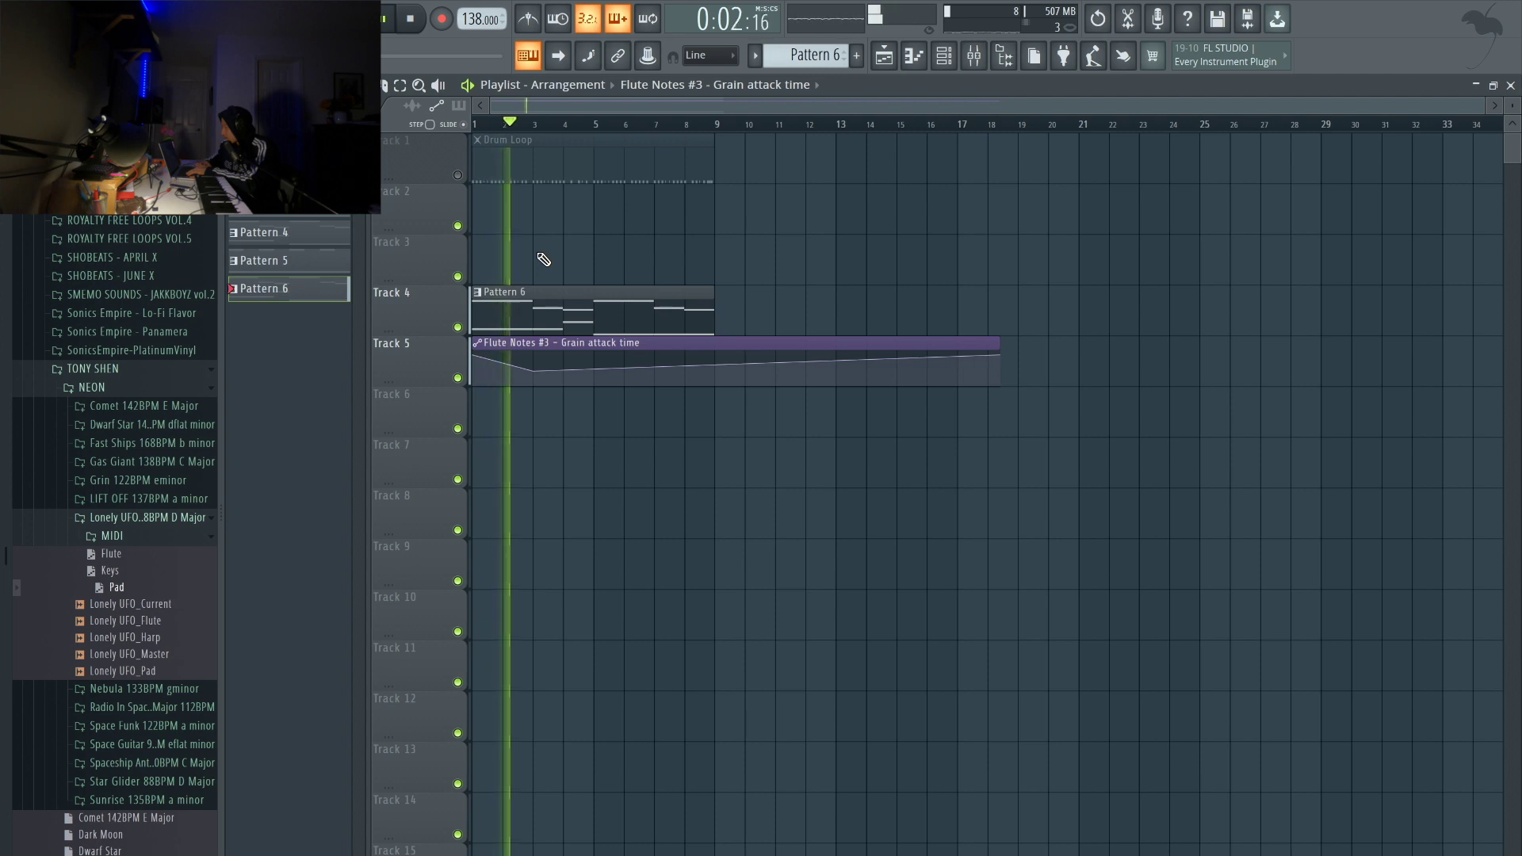
- Add six more envelope points so the attack curve waves up and down
scroll(544, 261, up, 2)
click(590, 361)
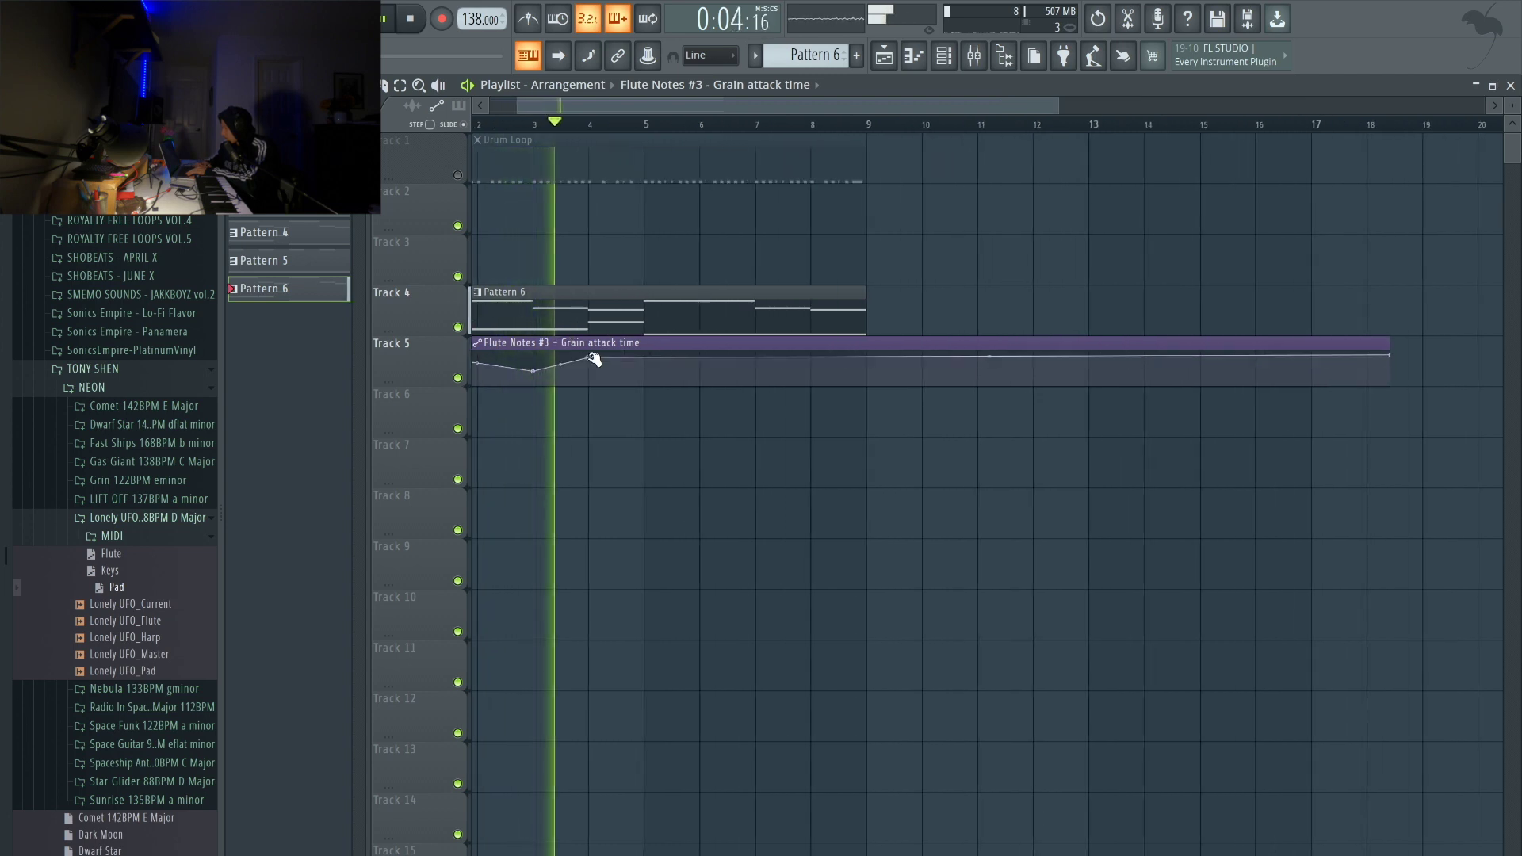
click(616, 364)
click(643, 369)
click(670, 371)
key(space)
click(703, 366)
click(752, 371)
key(space)
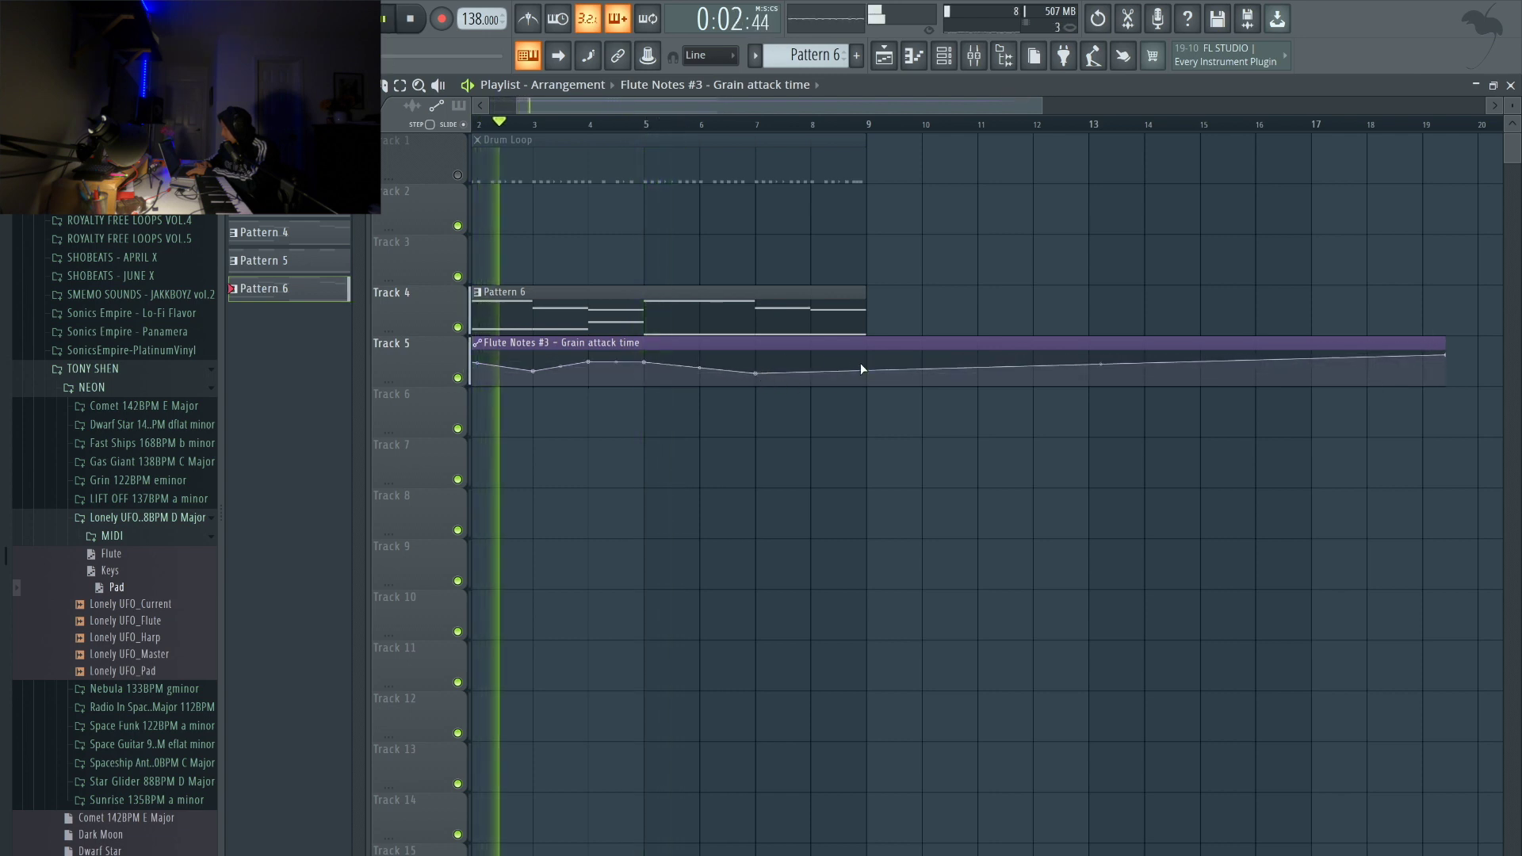
- Trim the automation clip to Pattern 6's length and open the Mixer
scroll(919, 302, down, 2)
scroll(920, 301, down, 1)
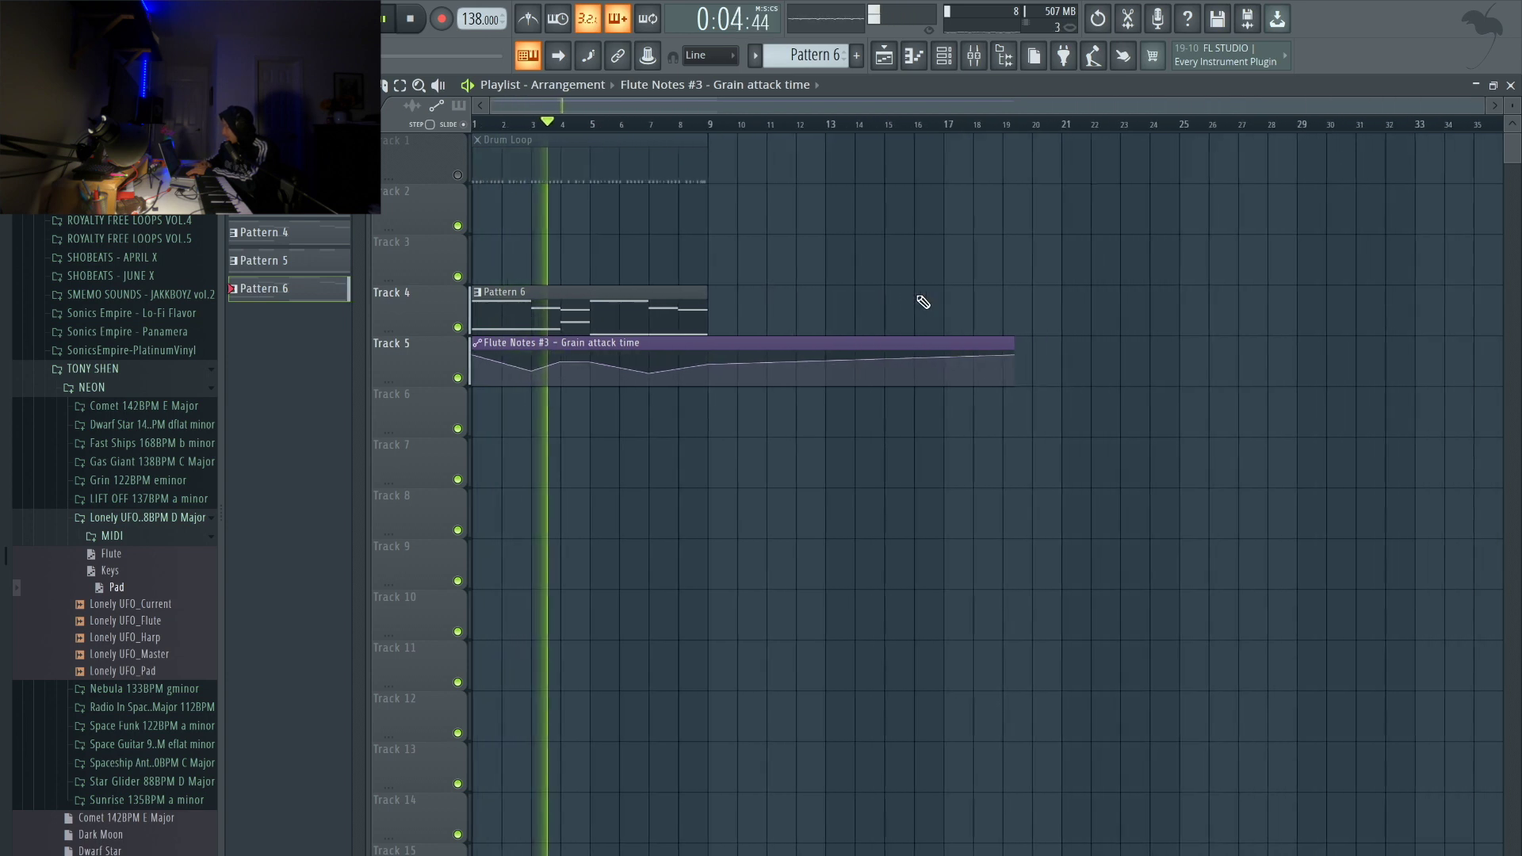
drag(1010, 340, 719, 354)
scroll(784, 317, up, 1)
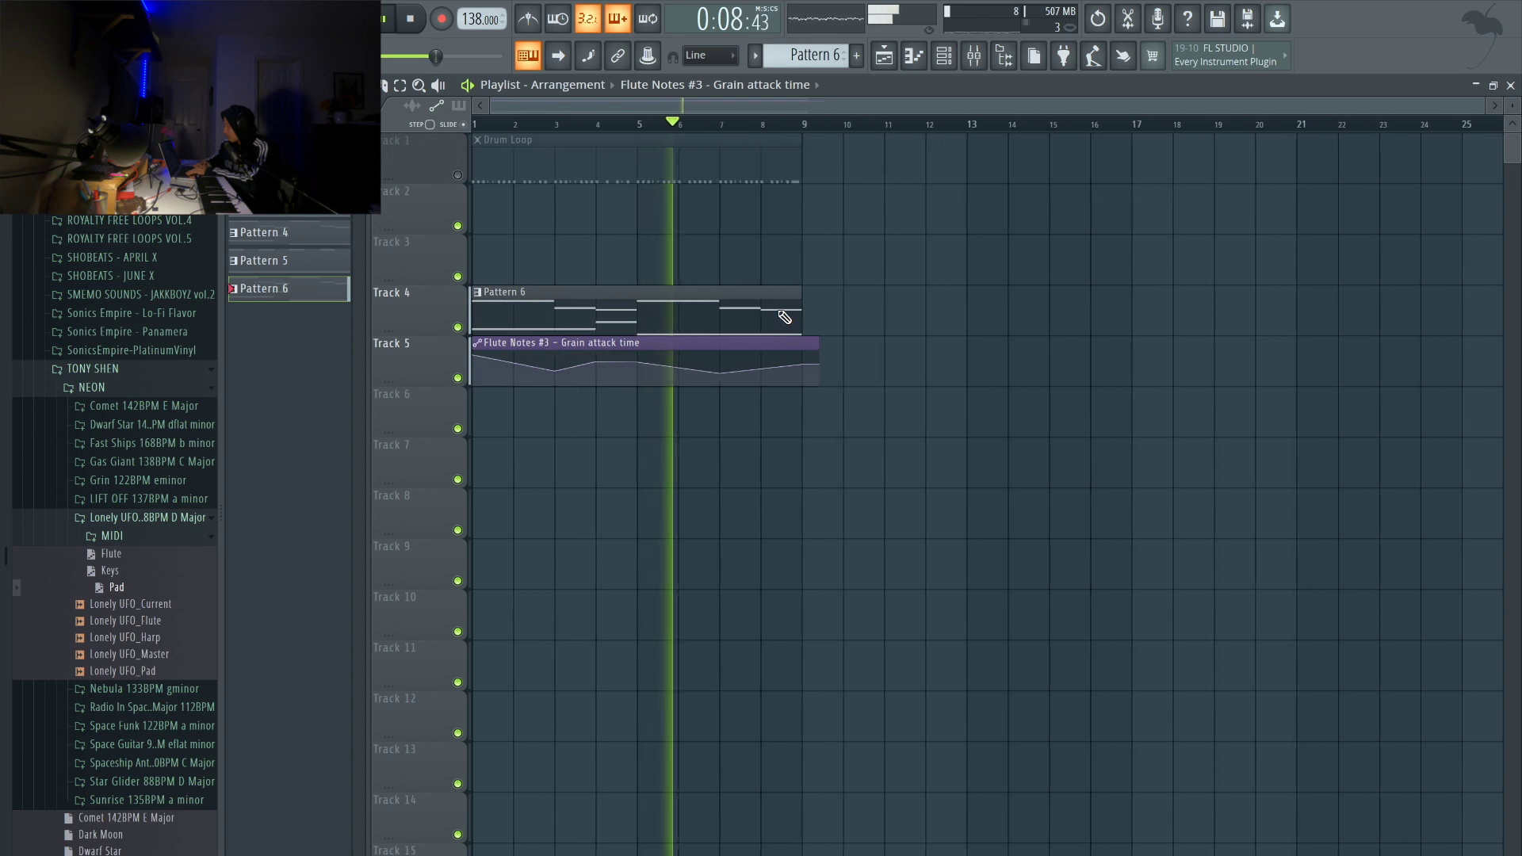
click(964, 60)
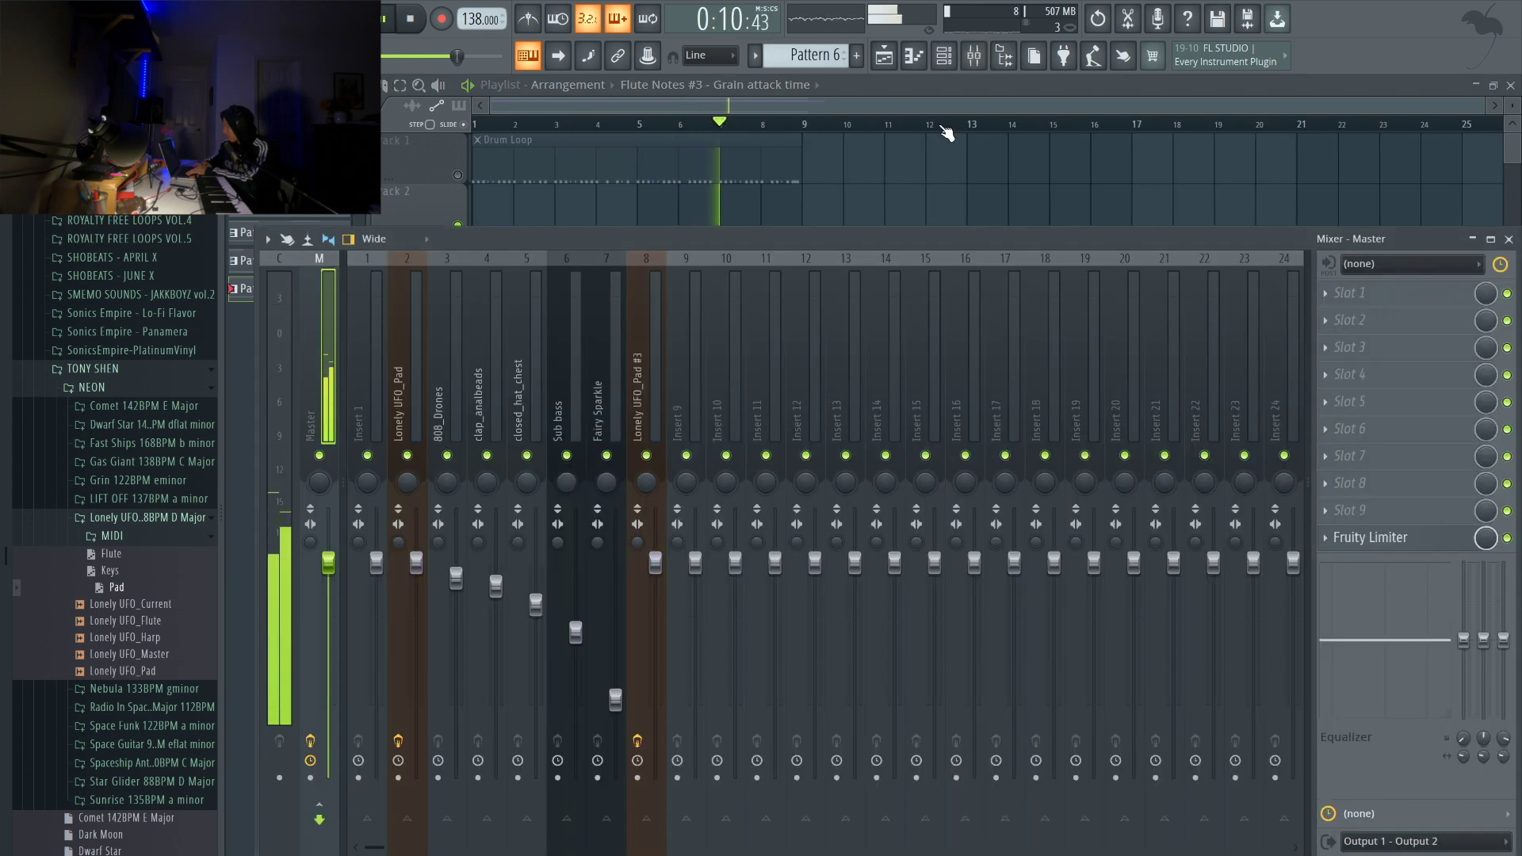
- Set bars 1 to 9 as the Playlist loop range and play them
click(943, 56)
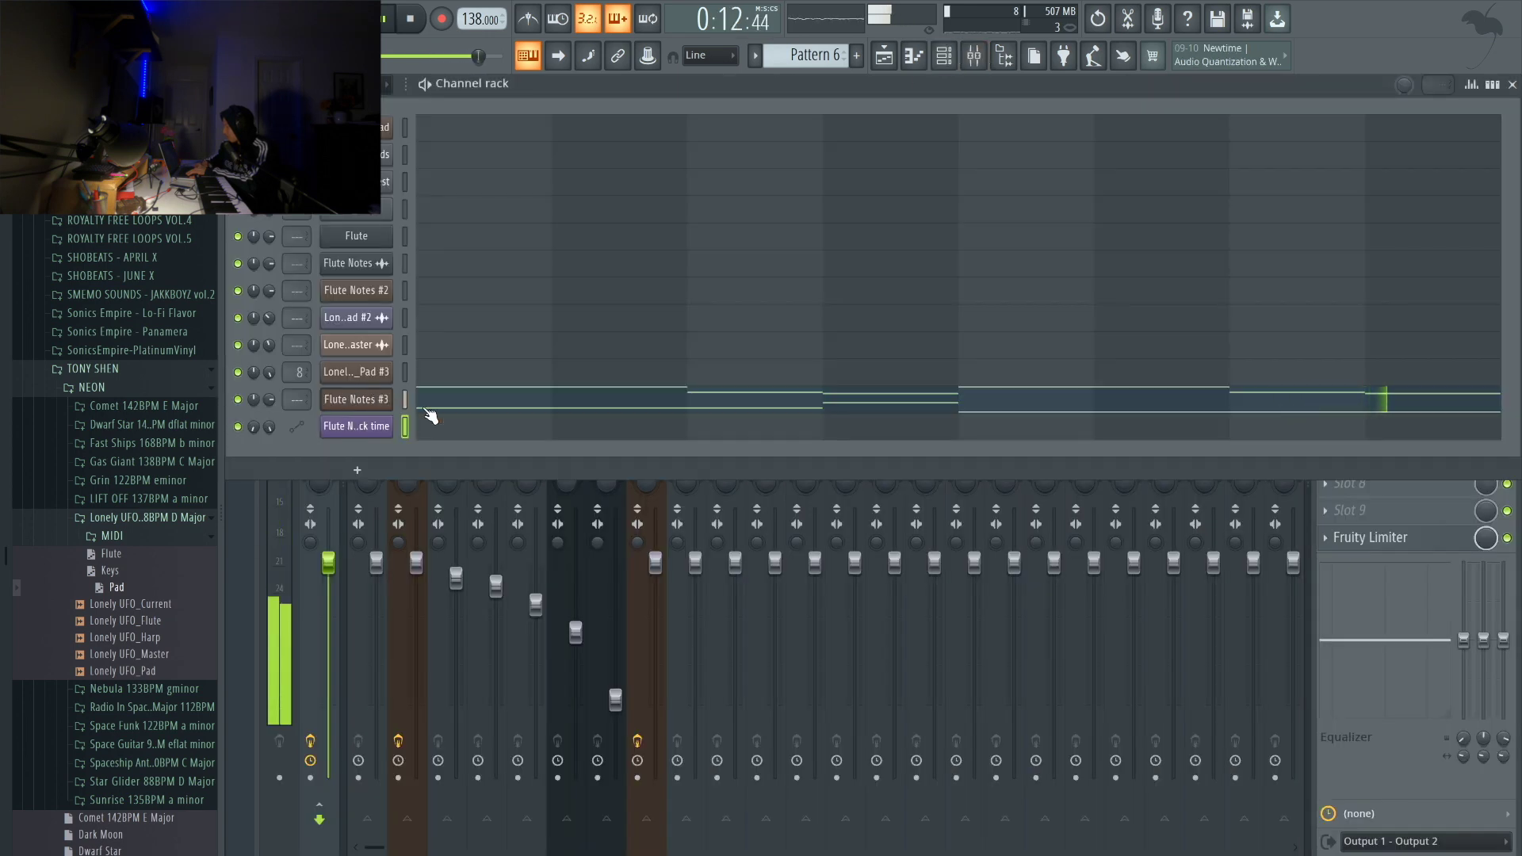
key(space)
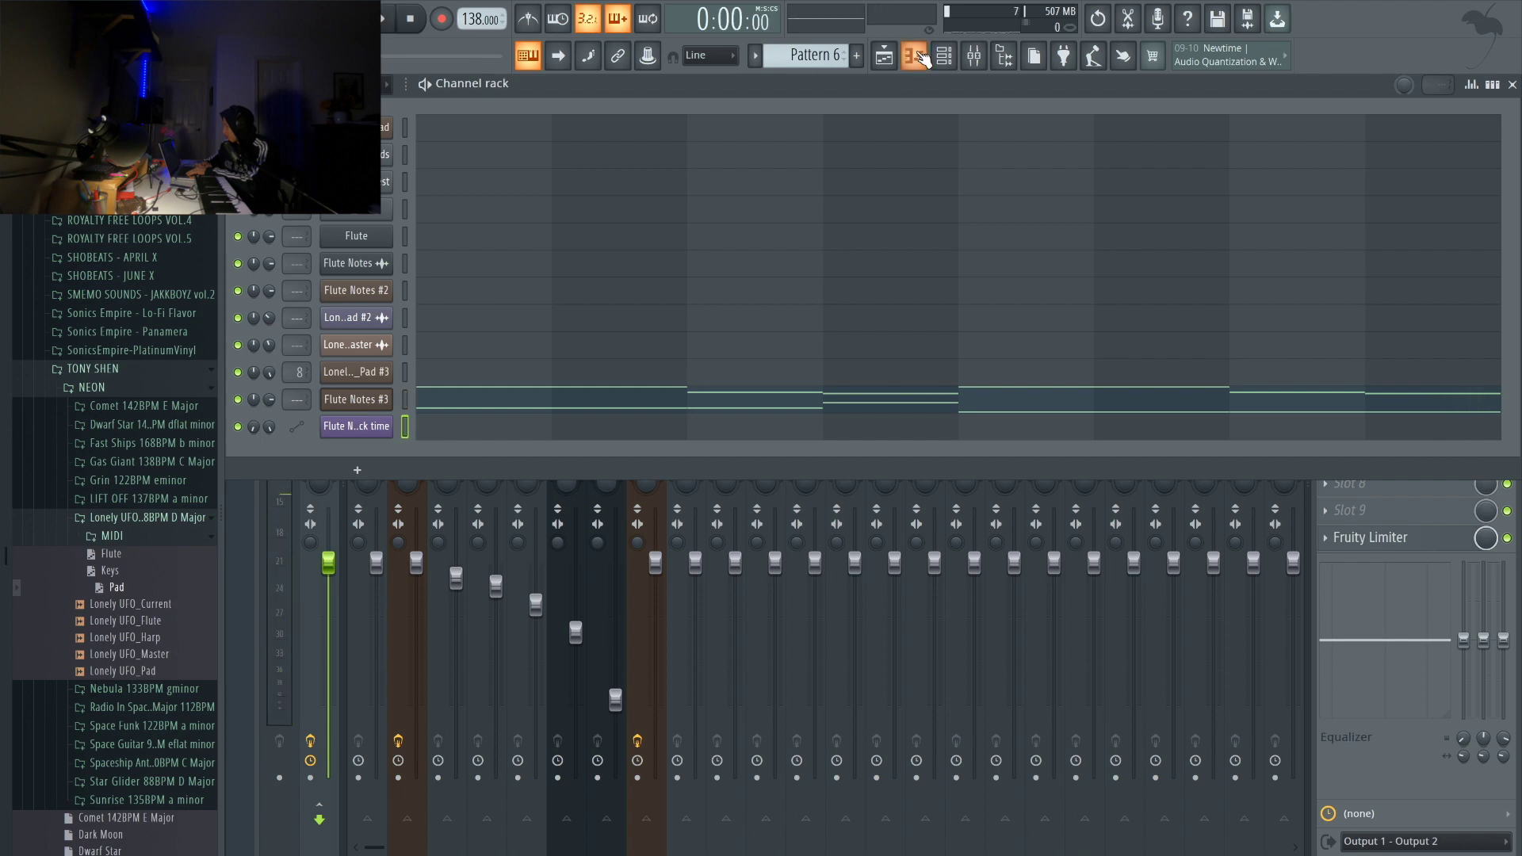
click(884, 56)
drag(486, 127, 807, 158)
key(space)
- Route the Flute Notes #3 channel to mixer Insert 9 with Ctrl+L
click(980, 55)
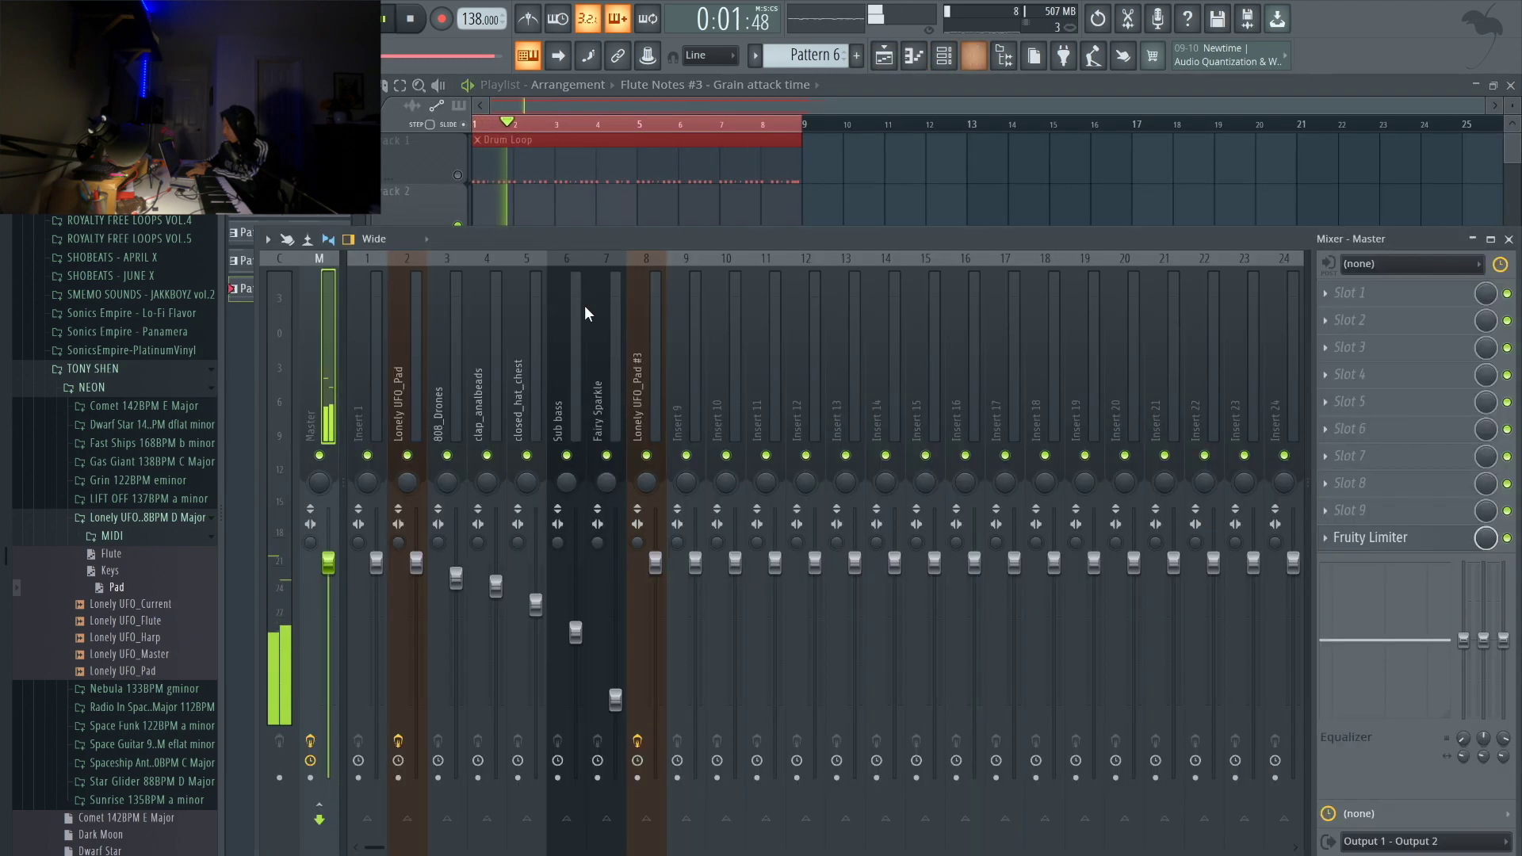
click(951, 57)
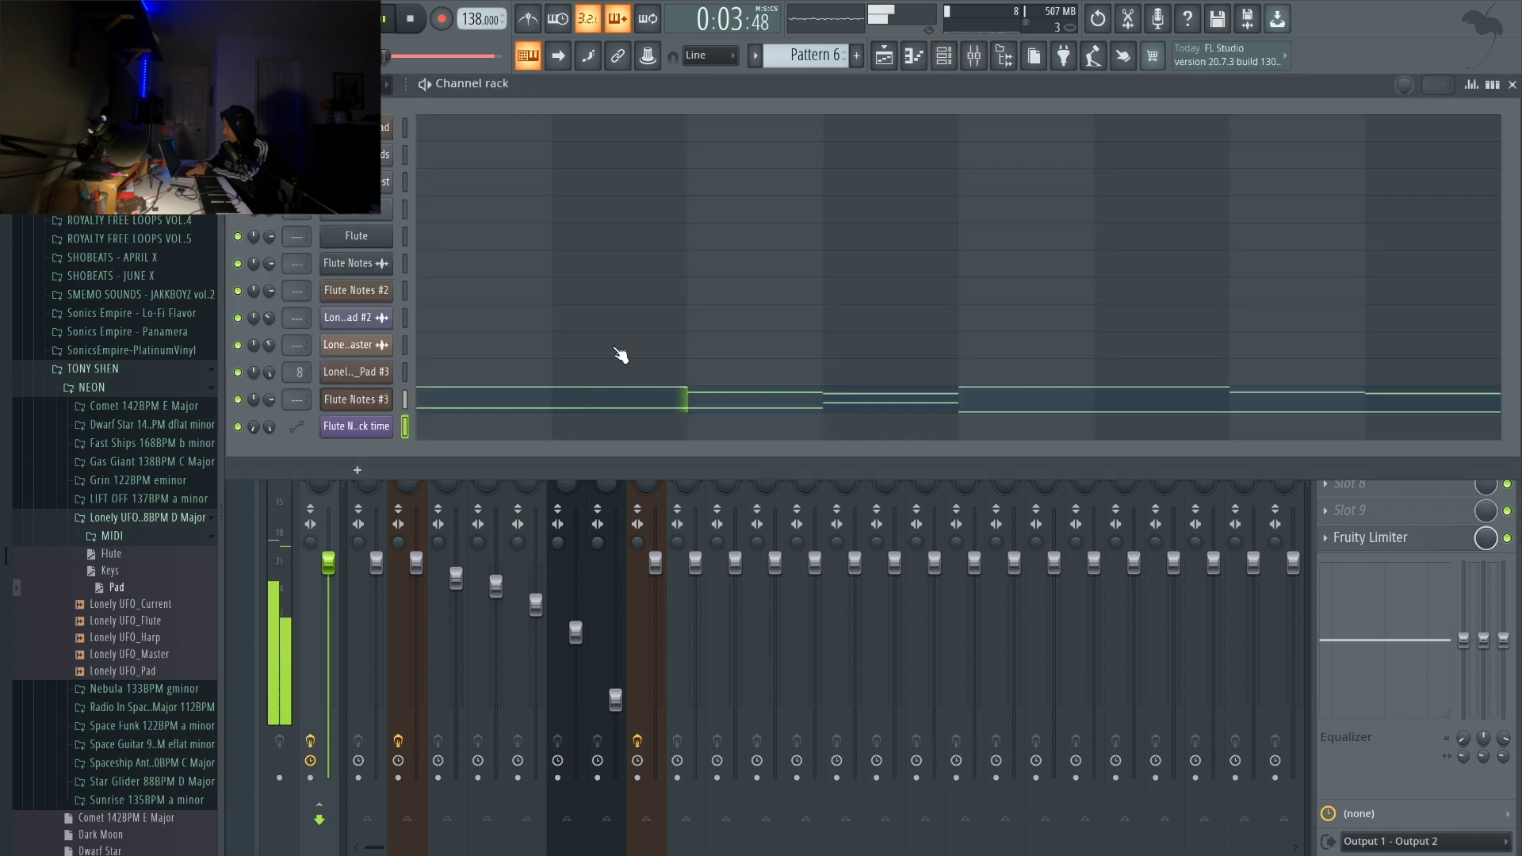
click(973, 60)
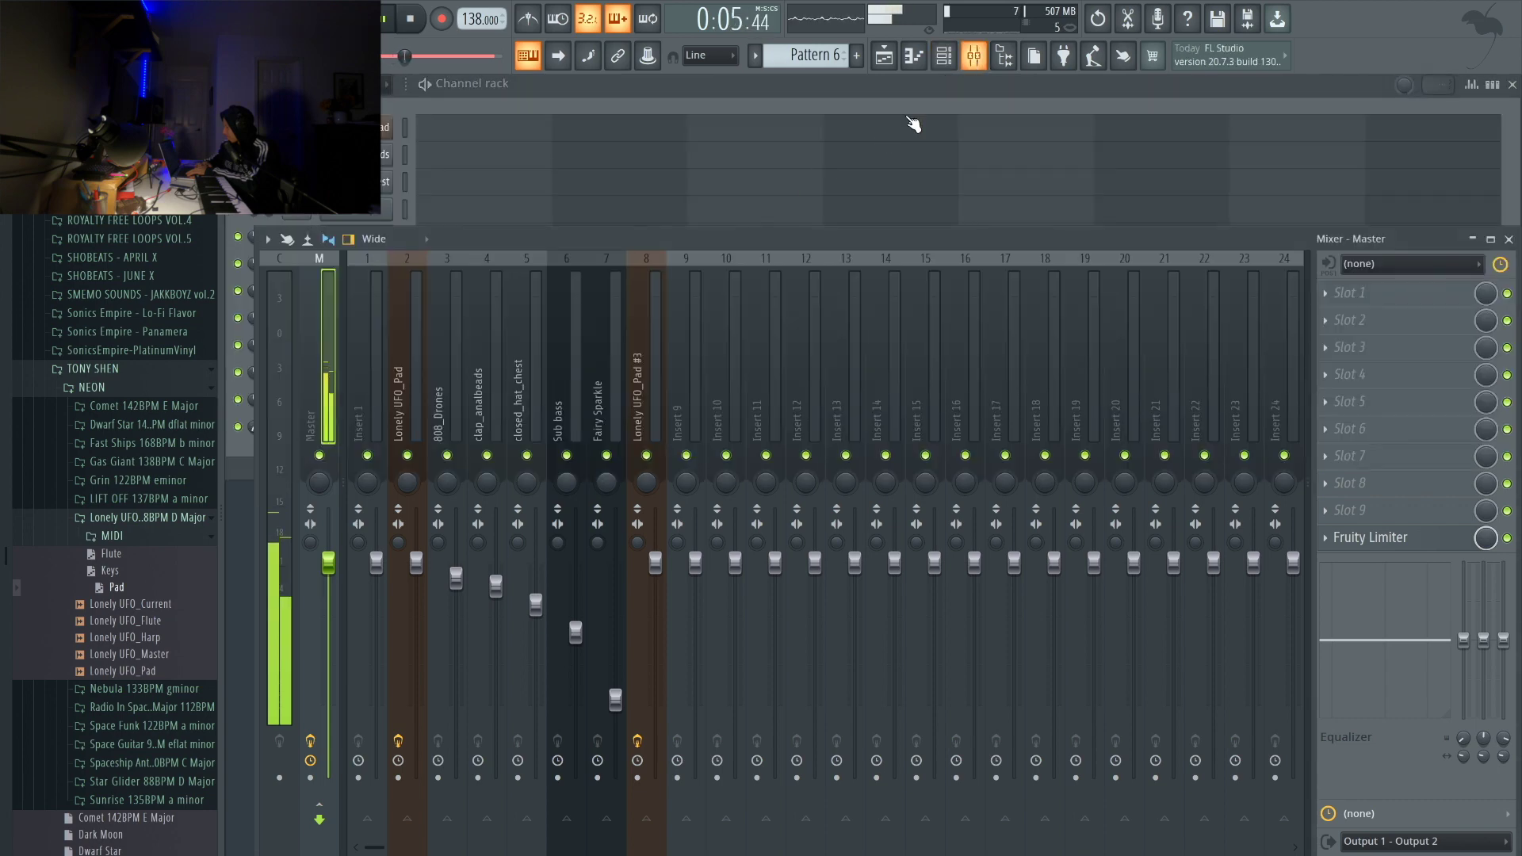
click(678, 344)
key(space)
key(ctrl+l)
- Add Fruity Reeverb 2 to Insert 9's first slot and return to the Playlist
click(1419, 293)
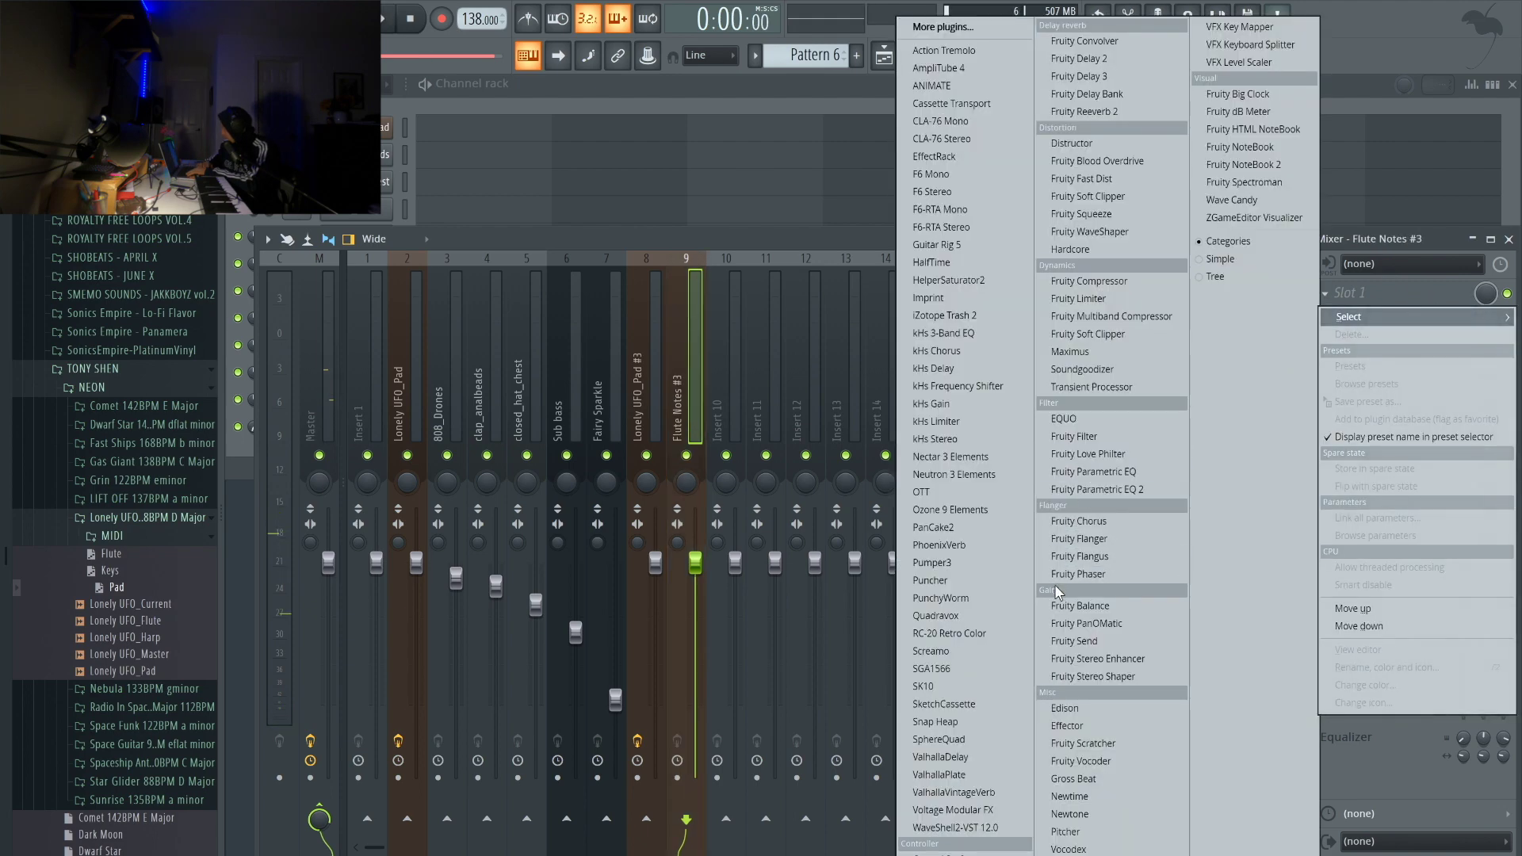
click(1118, 111)
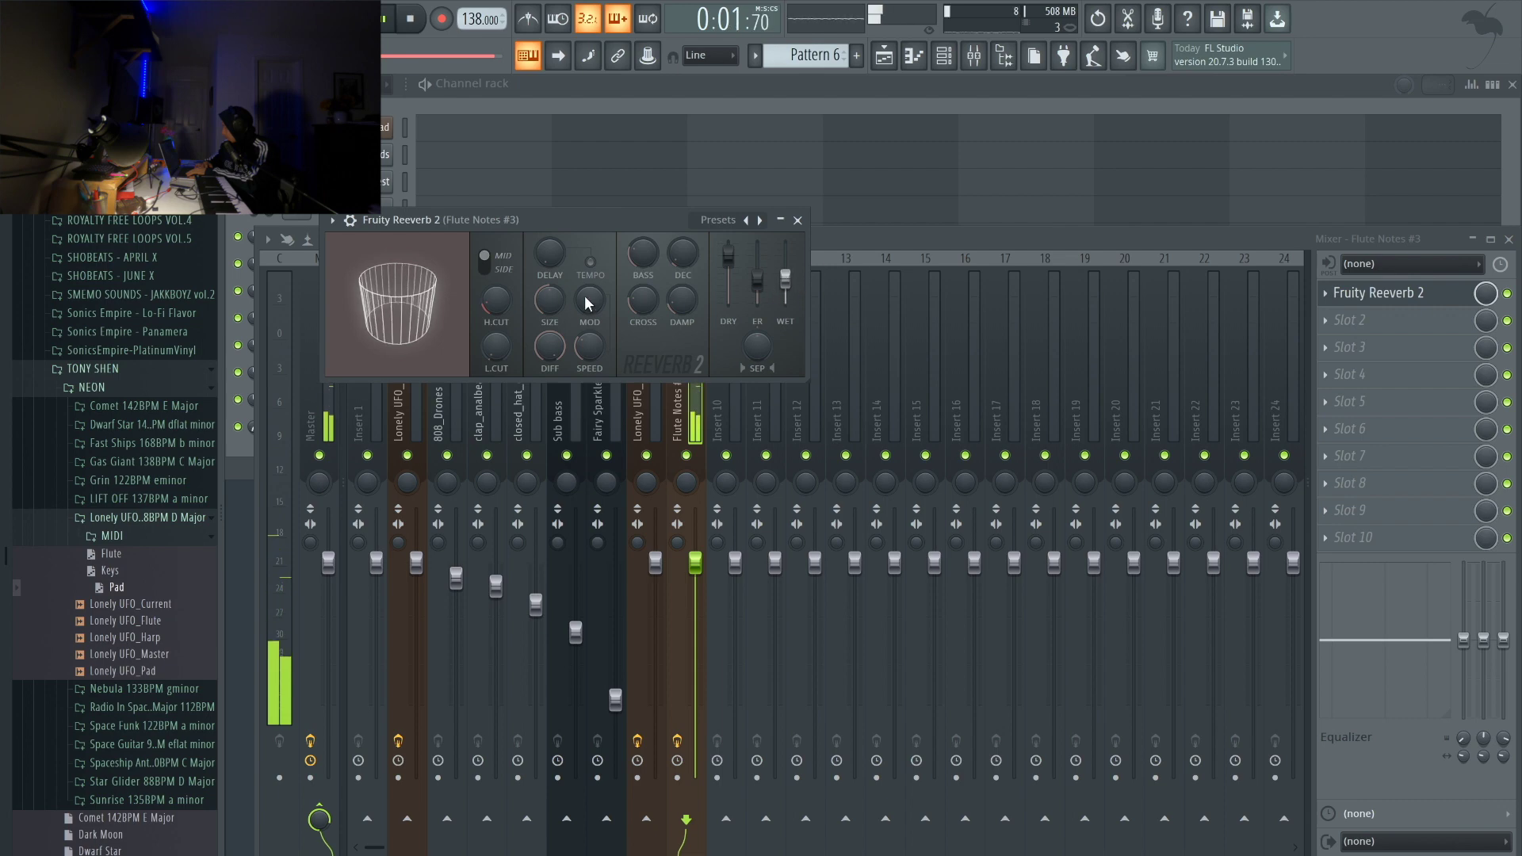
click(798, 221)
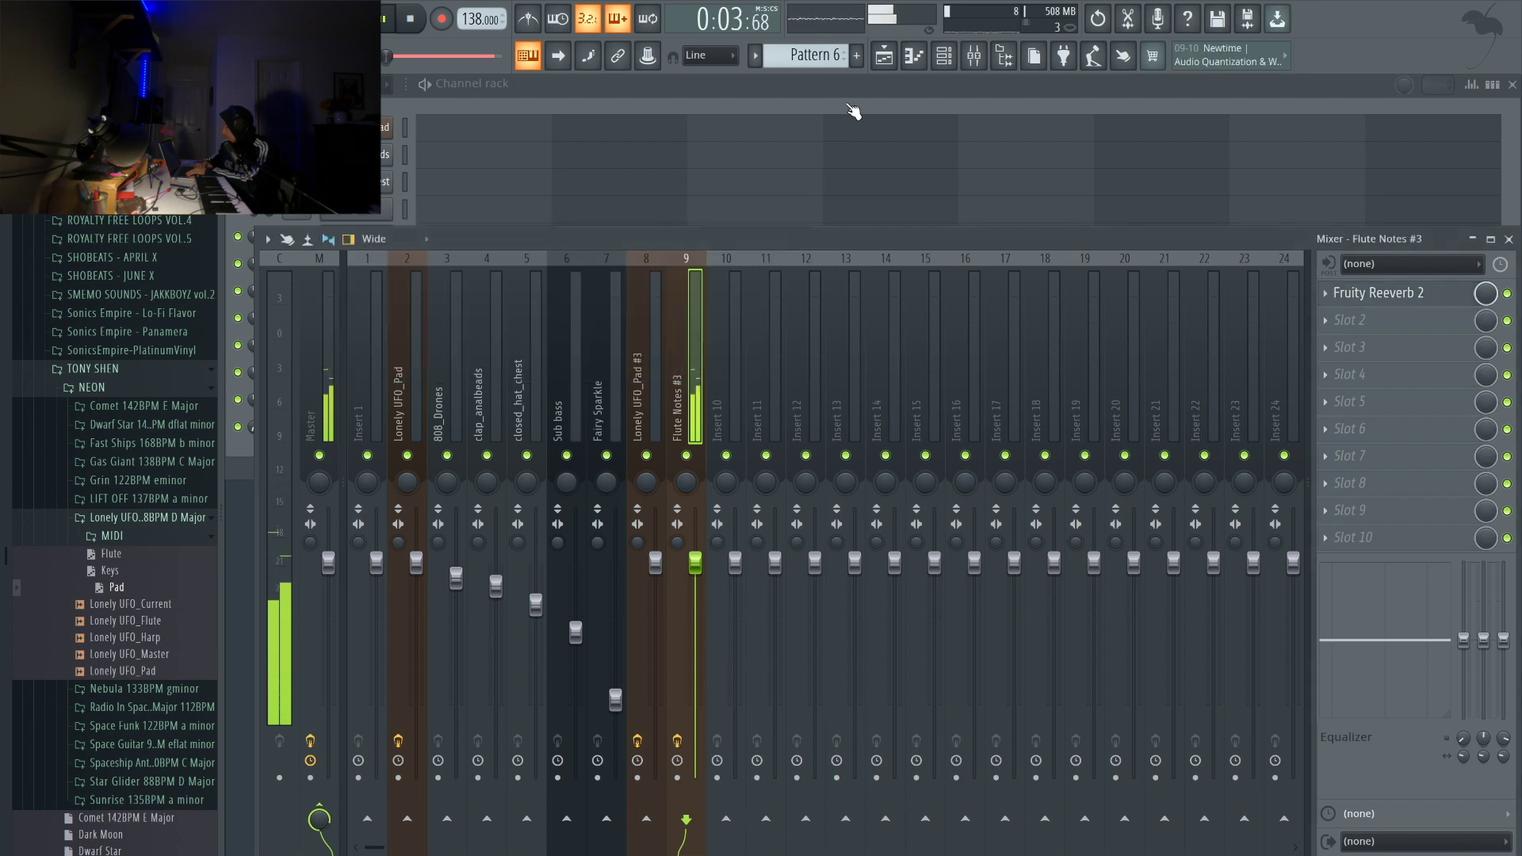
click(884, 55)
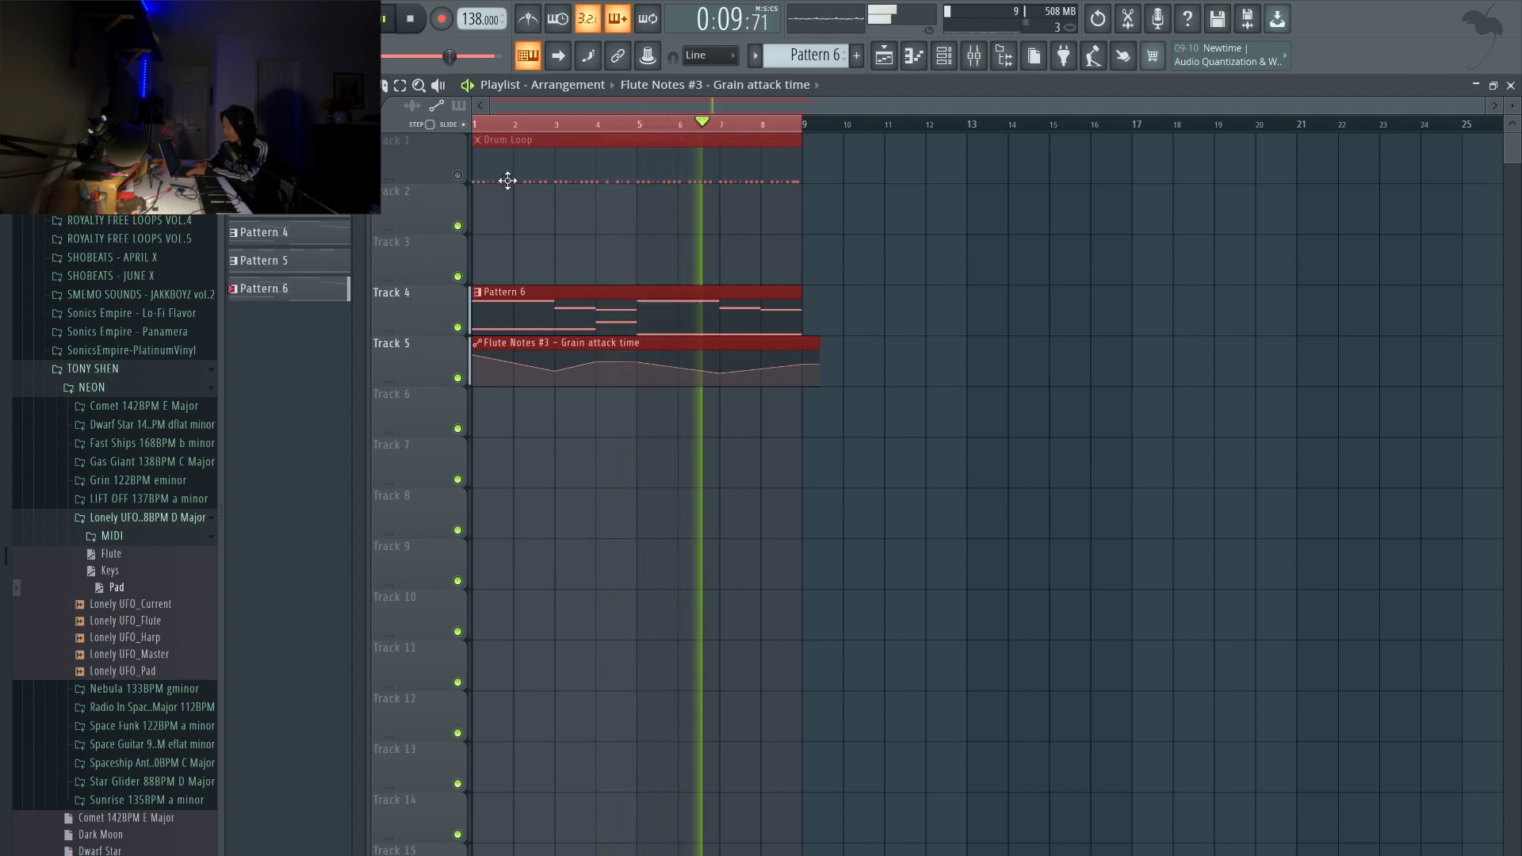
- Unmute the Drum Loop, play the arrangement, and collapse the Lonely UFO 138BPM D Major folder
click(459, 175)
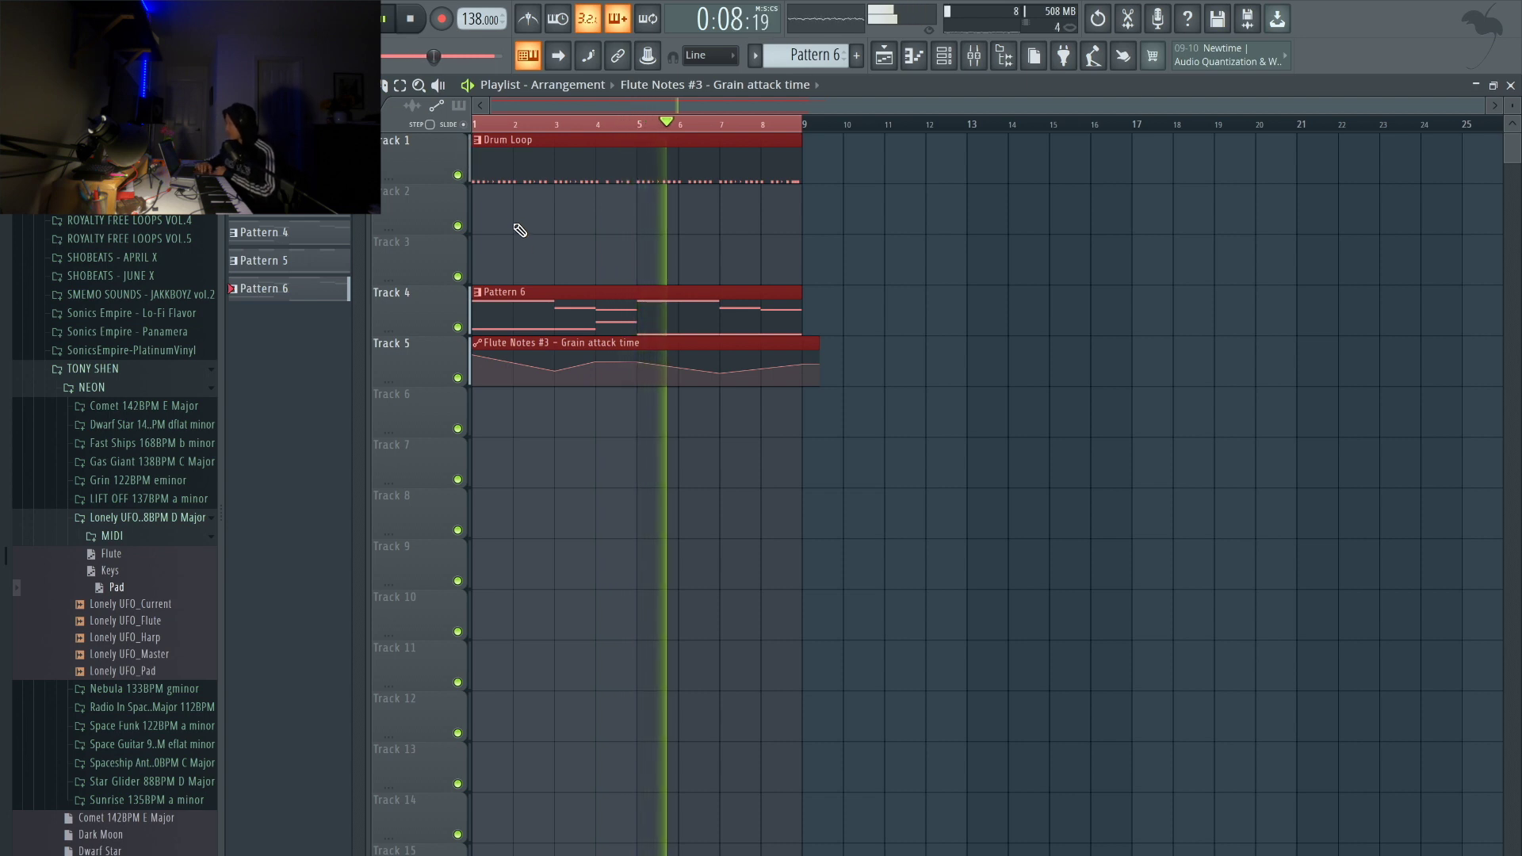
click(724, 375)
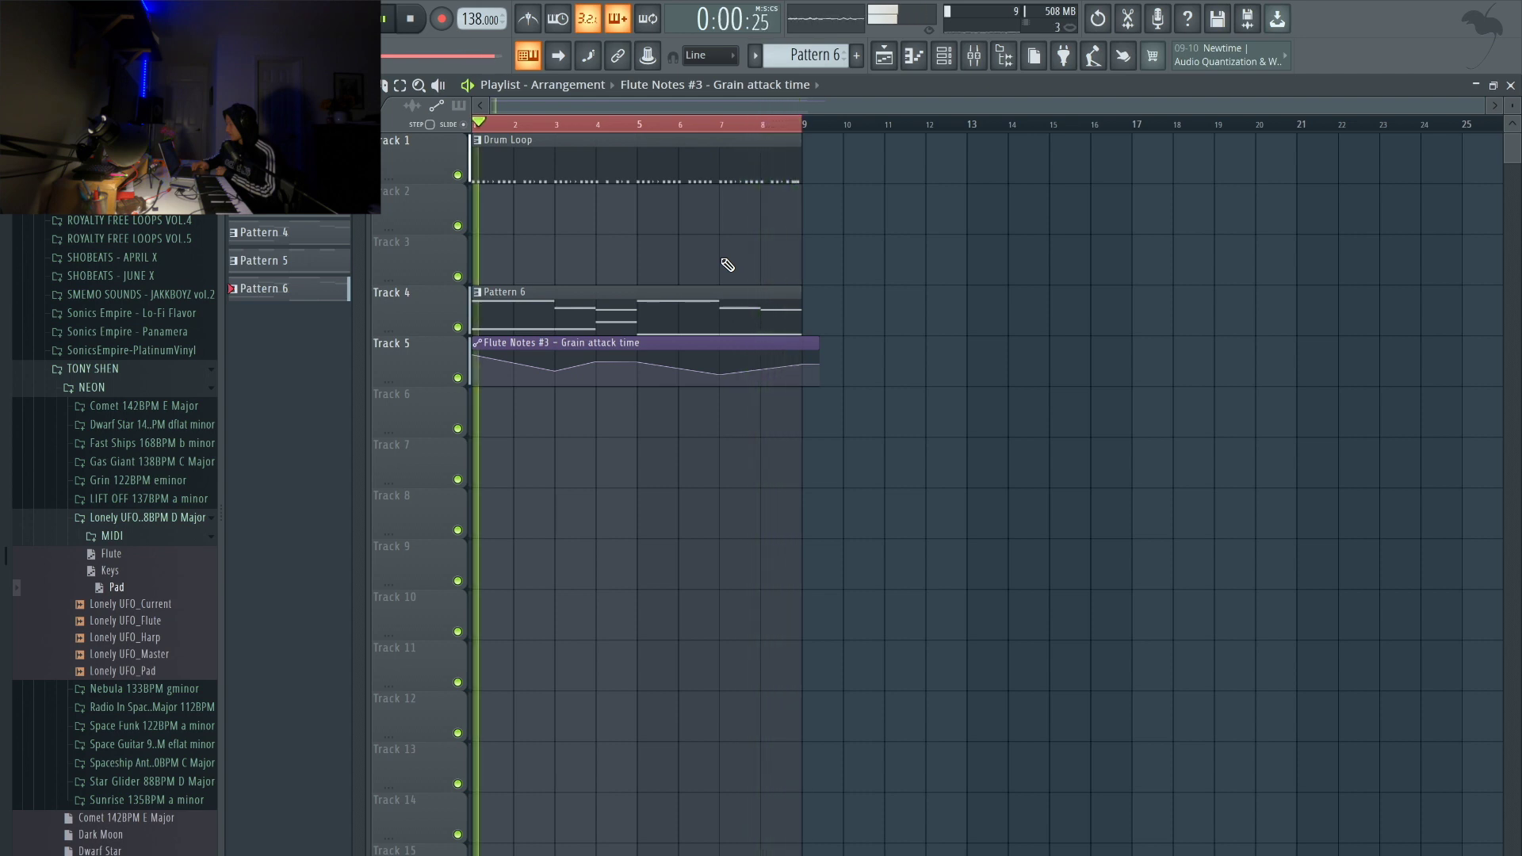
key(space)
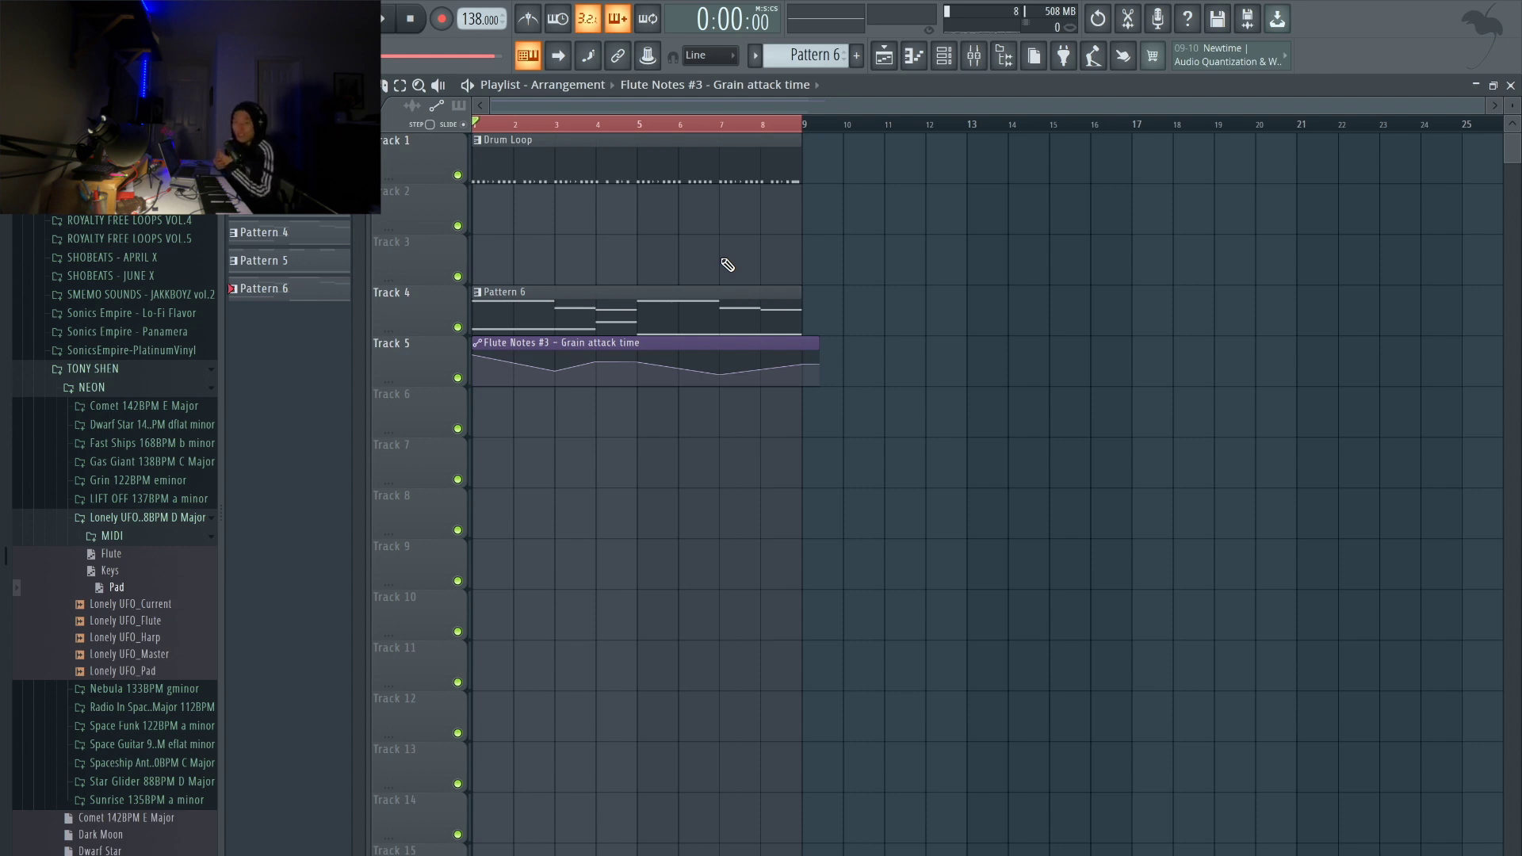
key(space)
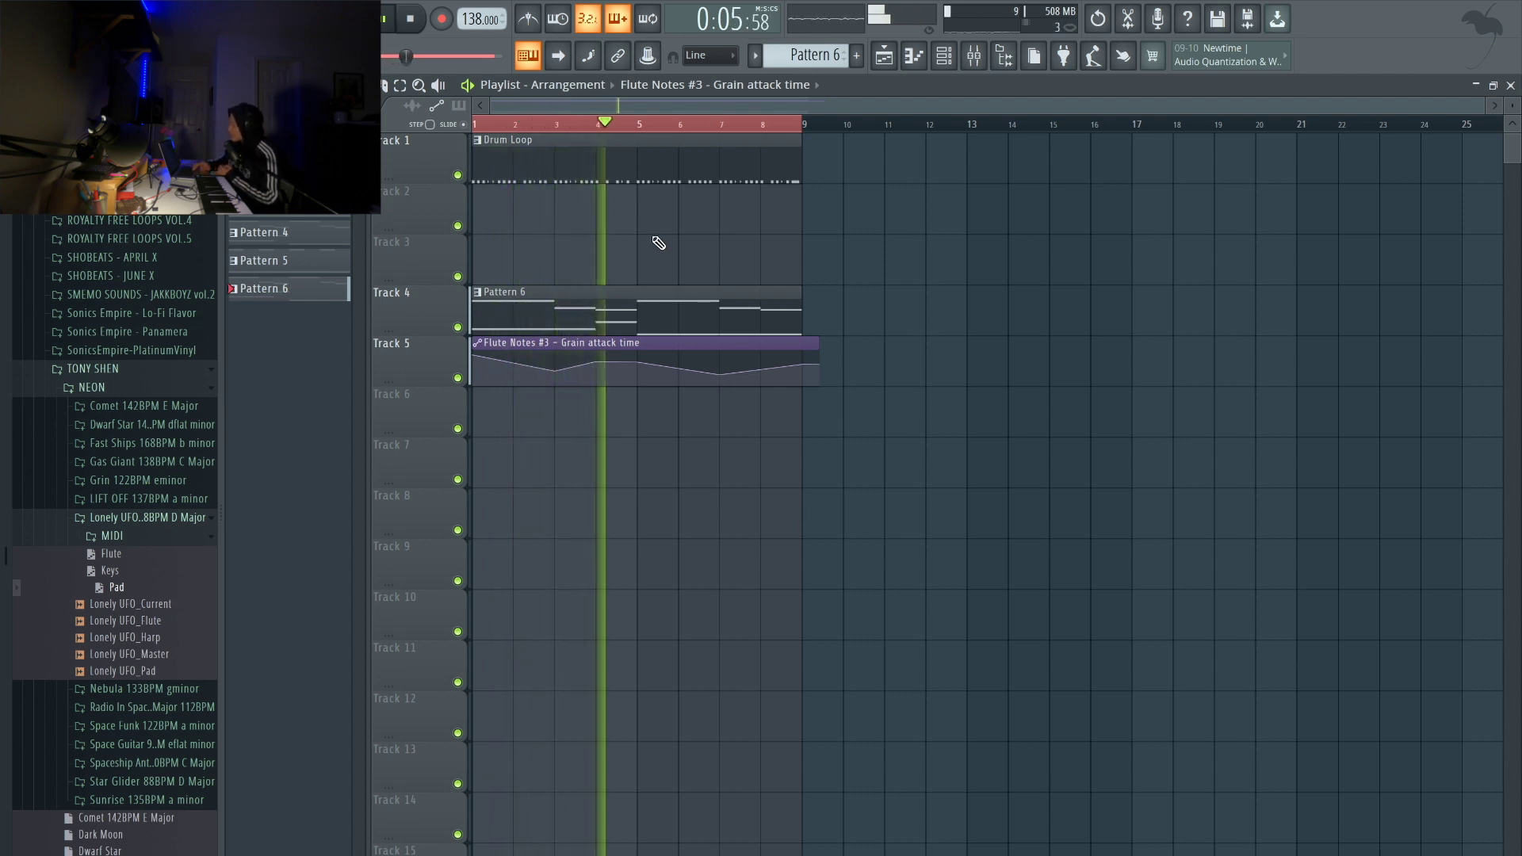
key(space)
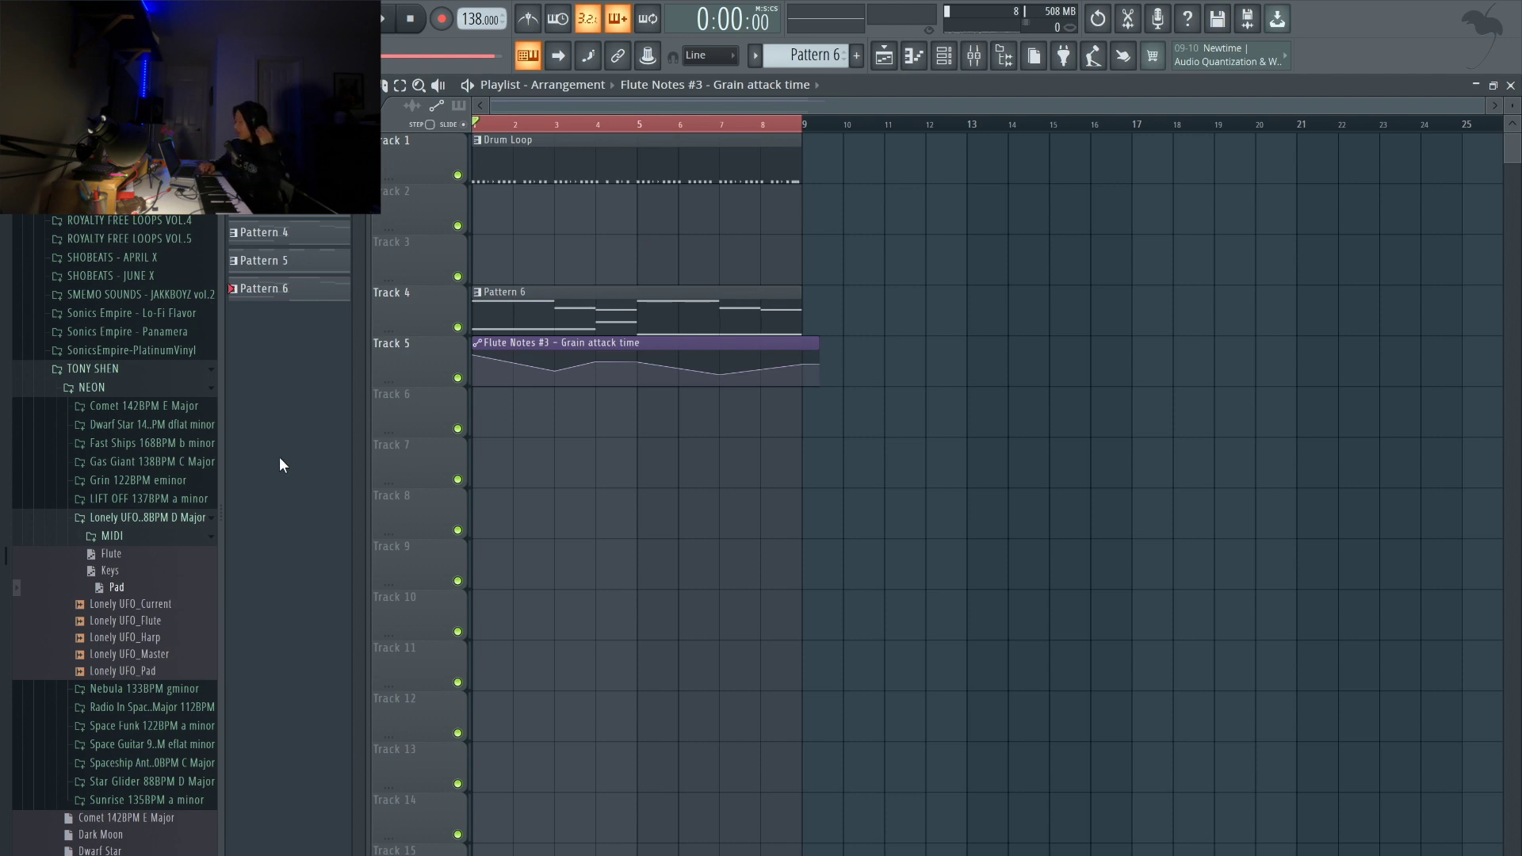
click(149, 517)
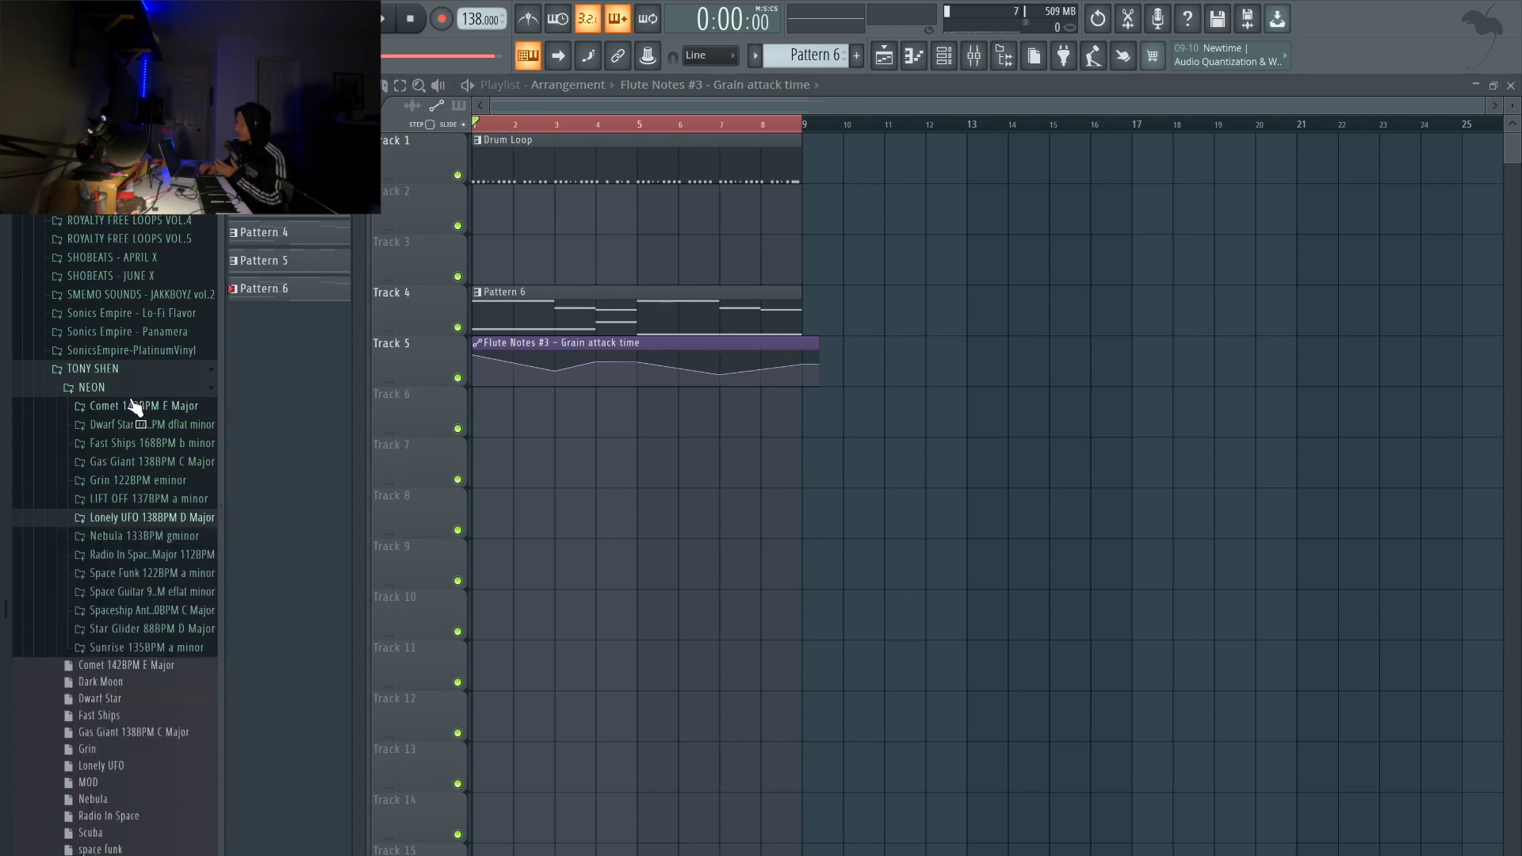